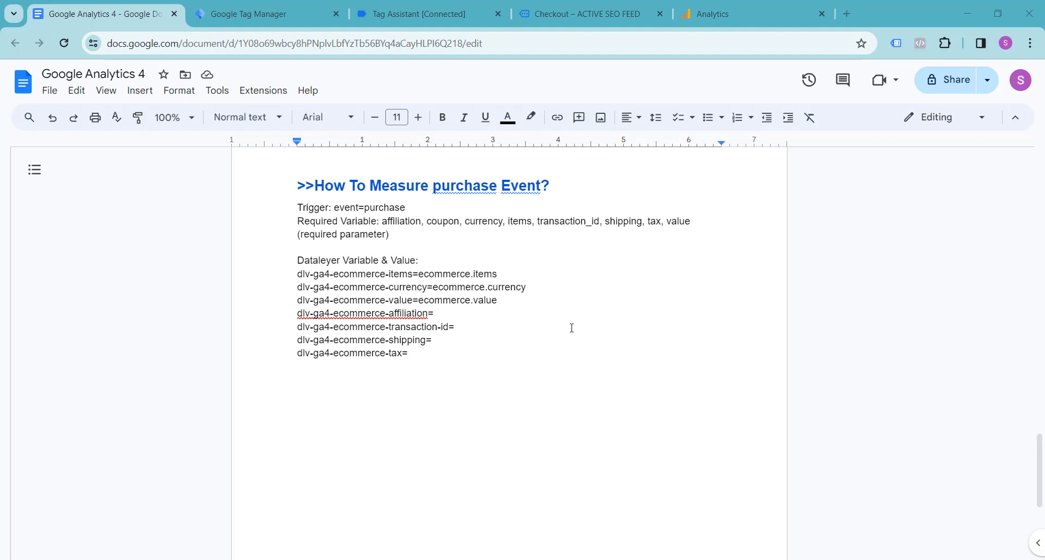
# Review the store's checkout page, the Tag Assistant event list and the purchase event notes in the Google Analytics 4 document.
pyautogui.click(585, 14)
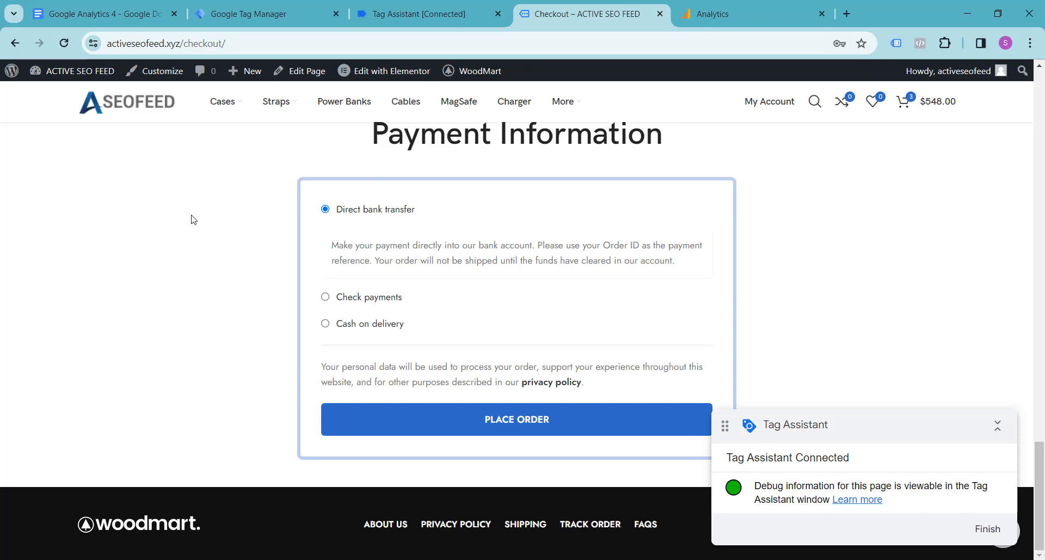
pyautogui.scroll(10, 523, 301)
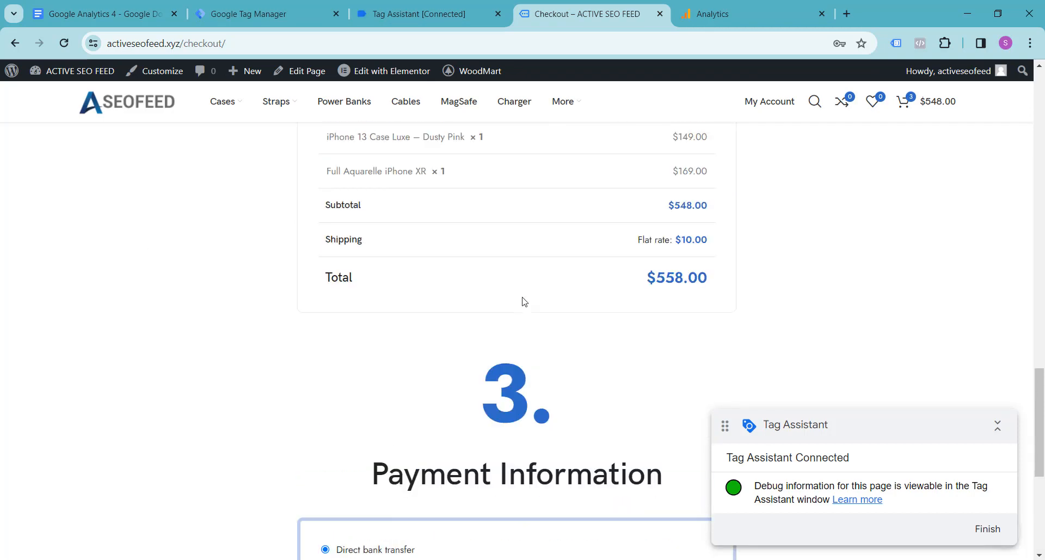
pyautogui.scroll(10, 522, 302)
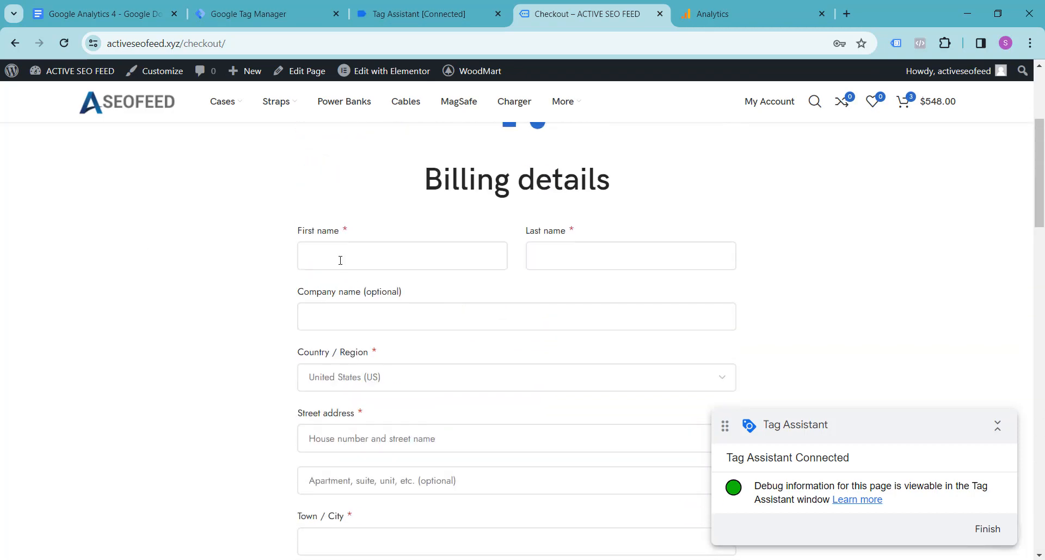
pyautogui.scroll(-5, 465, 266)
pyautogui.scroll(-15, 464, 265)
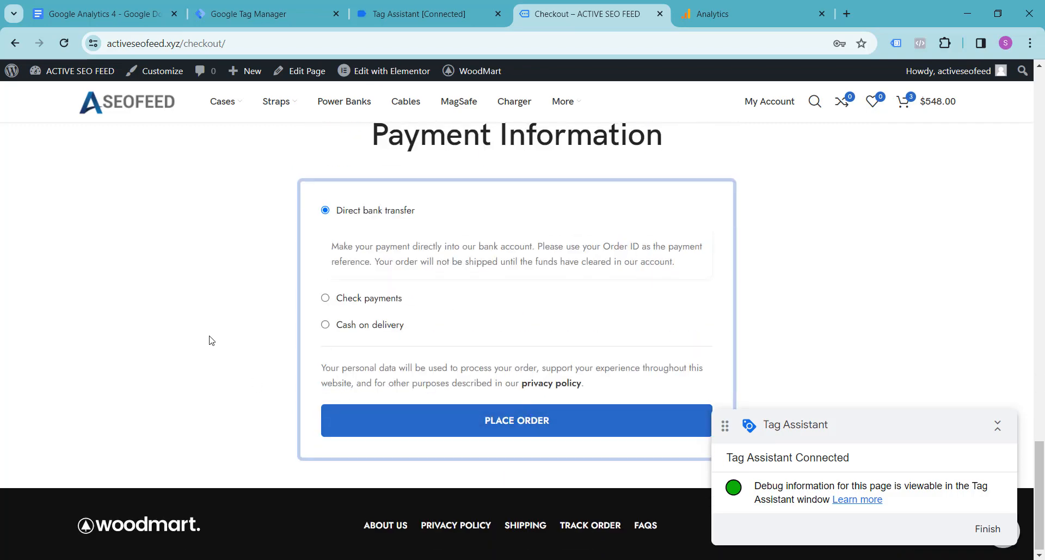
pyautogui.scroll(5, 211, 341)
pyautogui.scroll(-6, 210, 341)
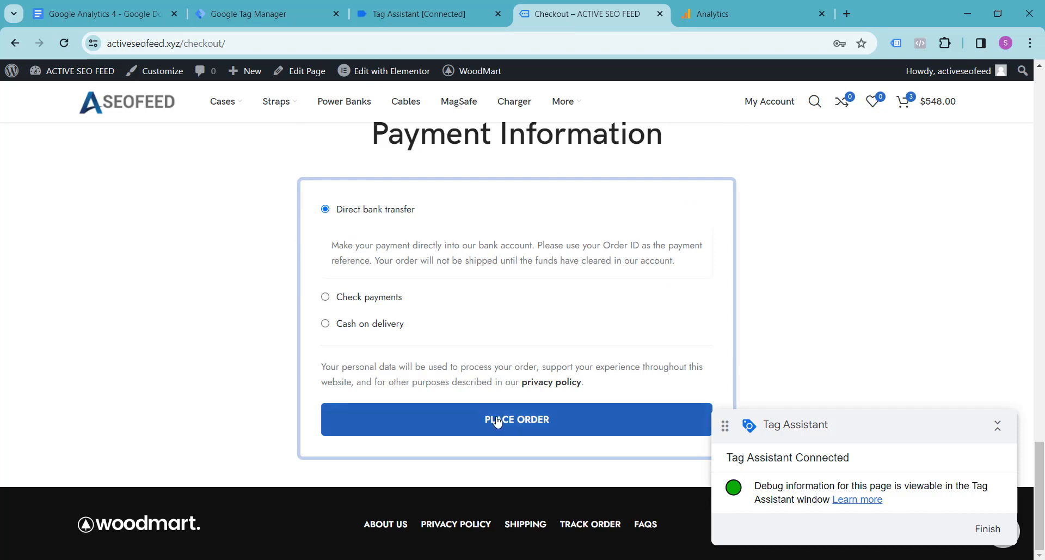
pyautogui.click(438, 8)
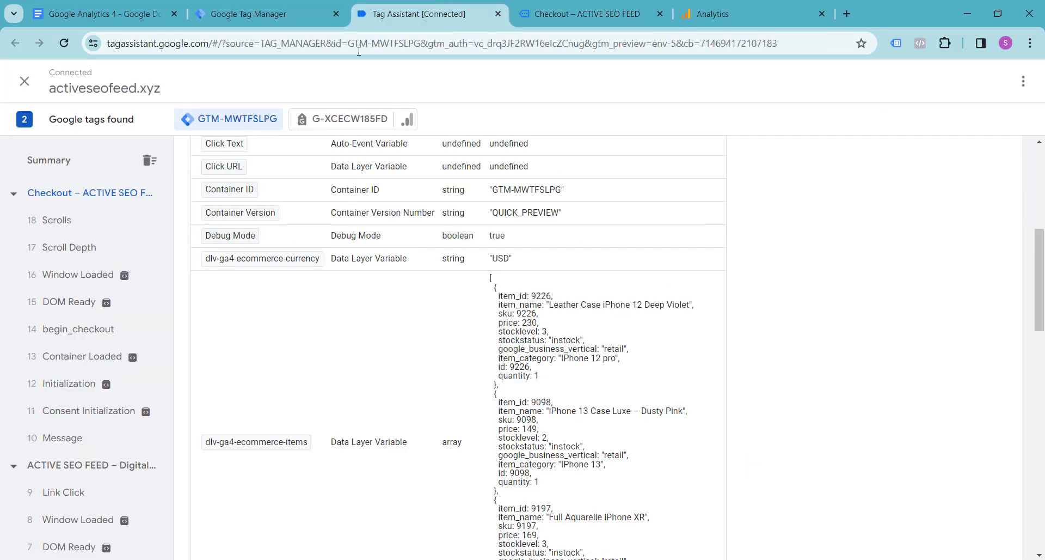
pyautogui.scroll(5, 172, 224)
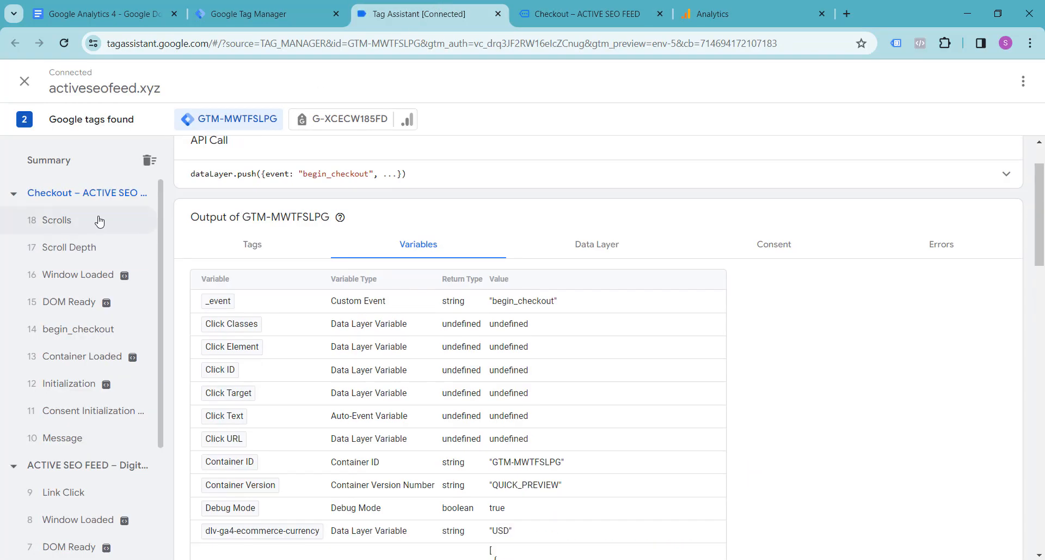
pyautogui.click(269, 5)
pyautogui.click(104, 13)
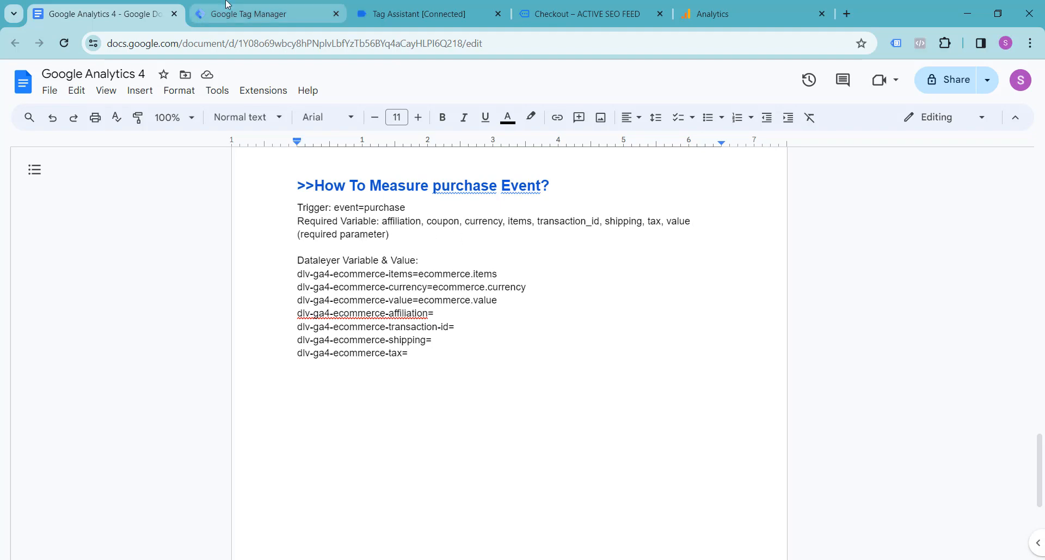
pyautogui.click(262, 14)
pyautogui.click(451, 14)
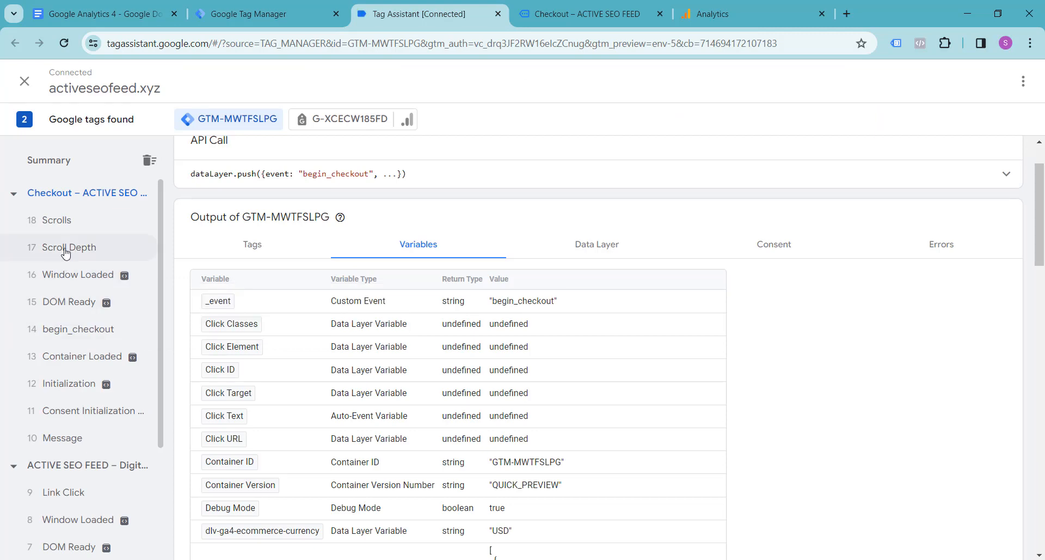
# Return to the store's checkout page and fill in the customer's first and last name in the billing details.
pyautogui.click(557, 12)
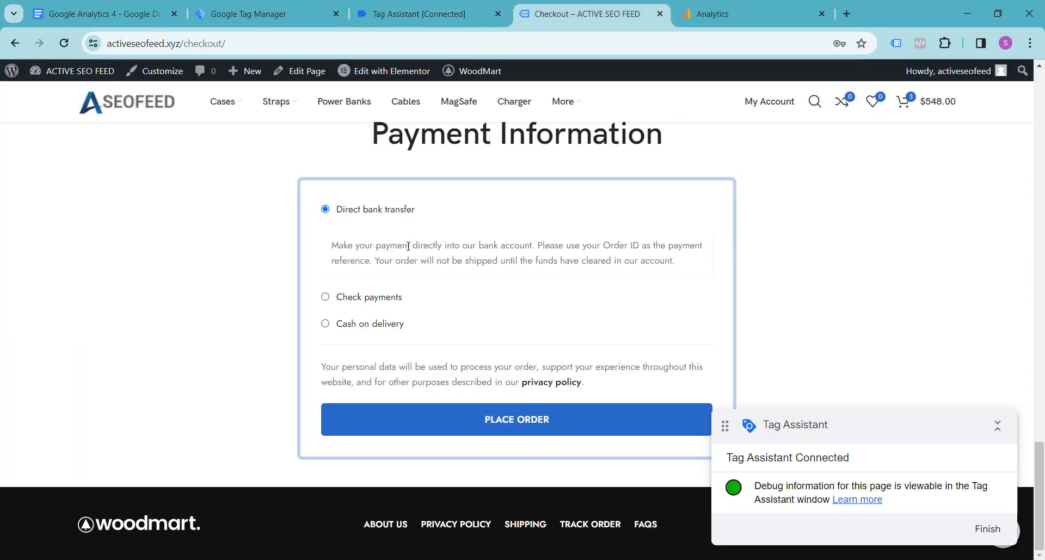
pyautogui.scroll(15, 393, 263)
pyautogui.scroll(1, 393, 265)
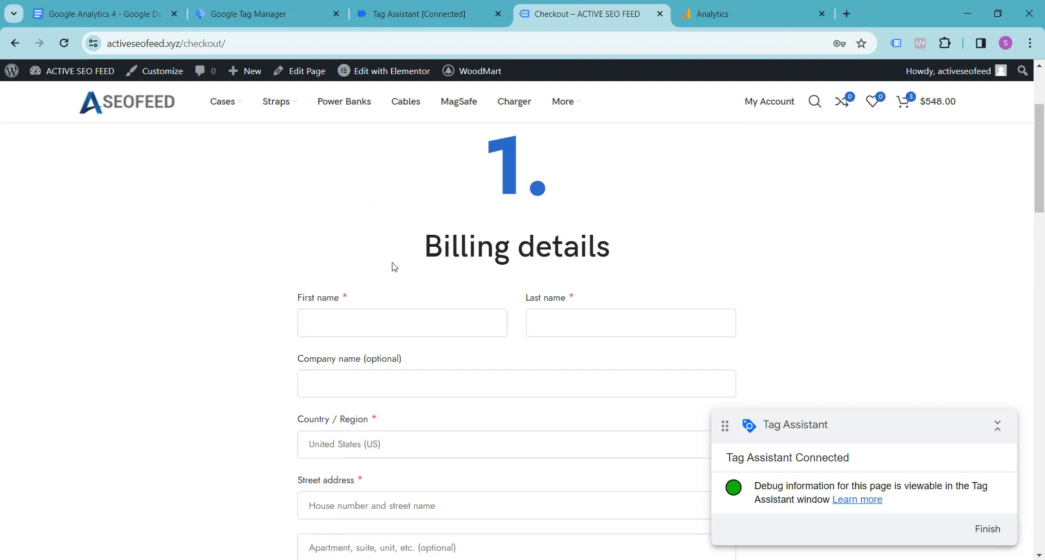
pyautogui.scroll(-3, 381, 251)
pyautogui.scroll(2, 335, 207)
pyautogui.click(362, 263)
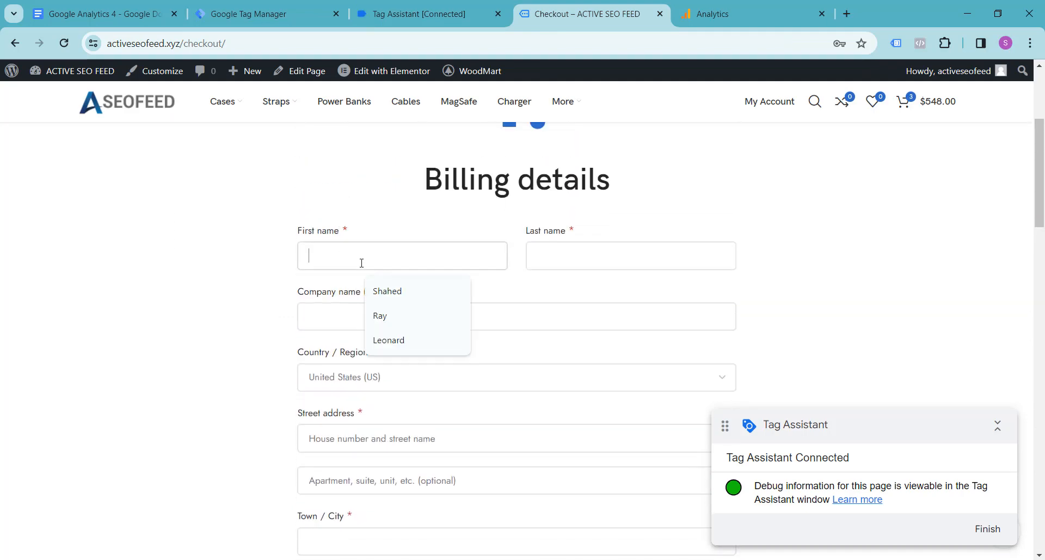
pyautogui.click(254, 255)
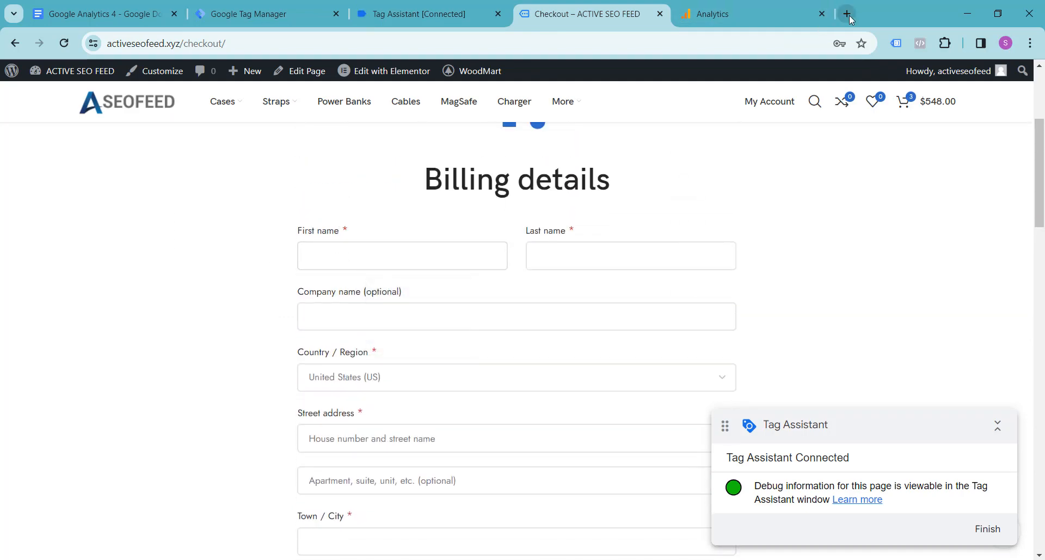
pyautogui.click(417, 253)
pyautogui.click(397, 319)
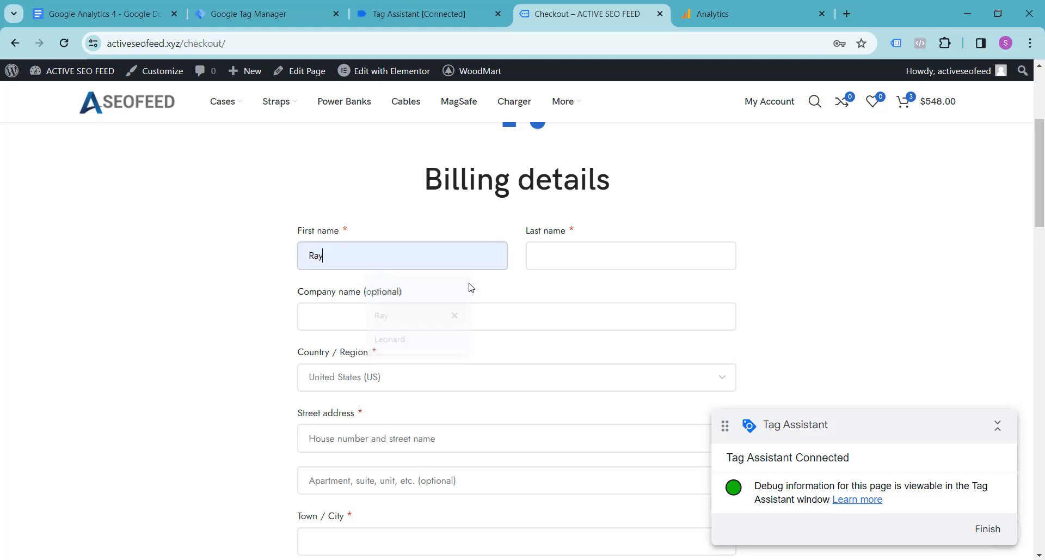
pyautogui.click(571, 254)
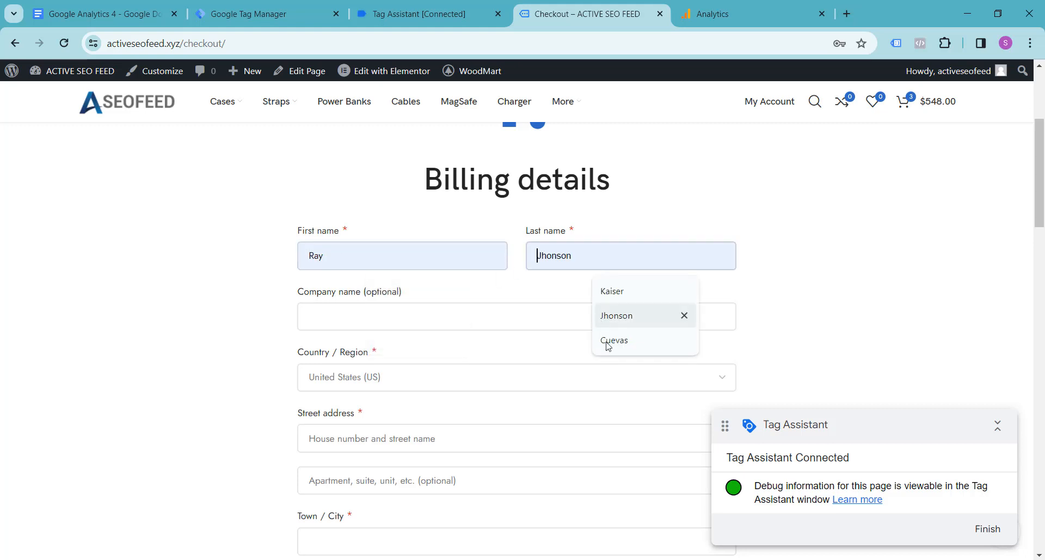
pyautogui.click(609, 318)
# Fill in the customer's street address and town in the billing details using the saved suggestions.
pyautogui.scroll(-2, 413, 319)
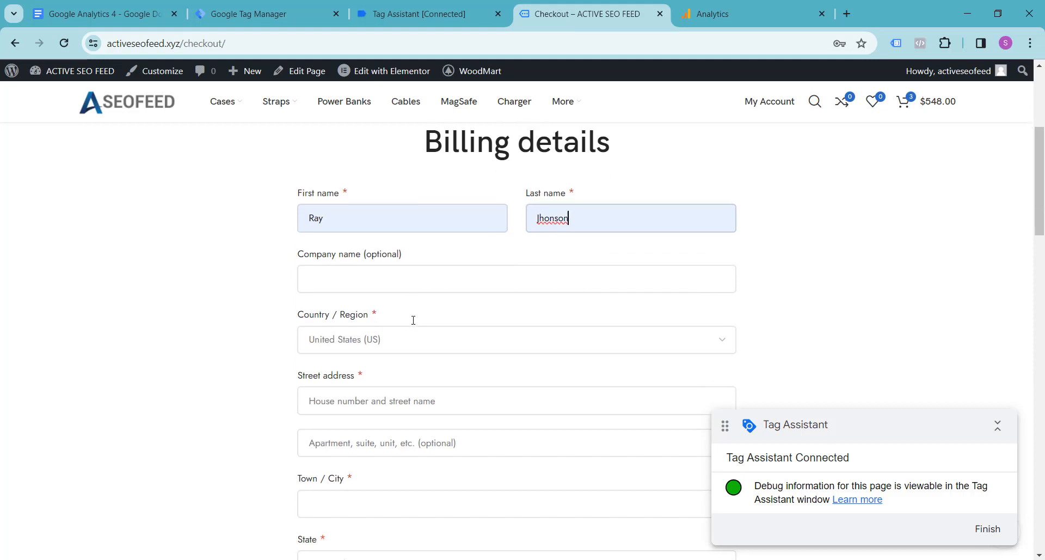
pyautogui.click(350, 305)
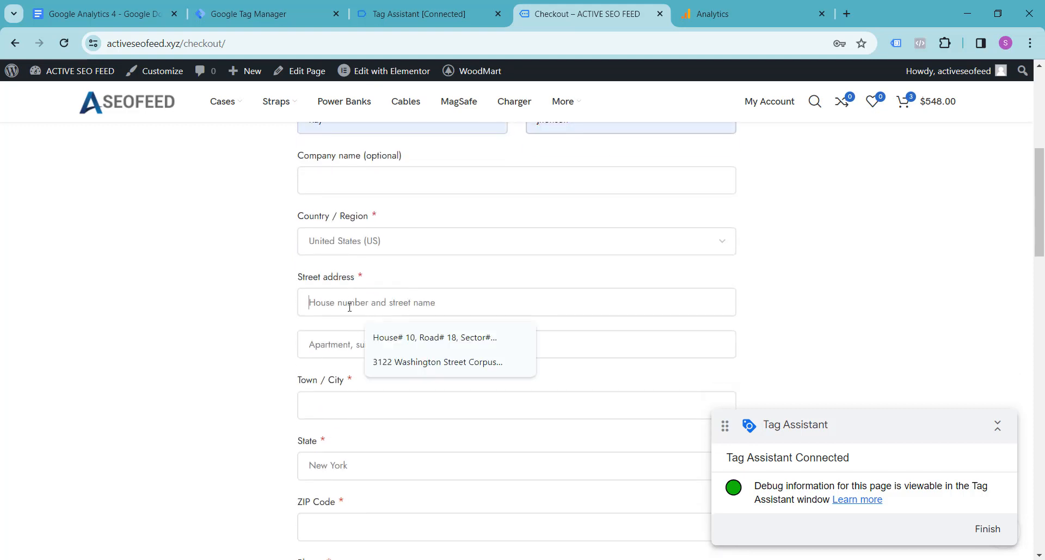
pyautogui.click(401, 362)
pyautogui.scroll(-1, 392, 343)
pyautogui.click(354, 338)
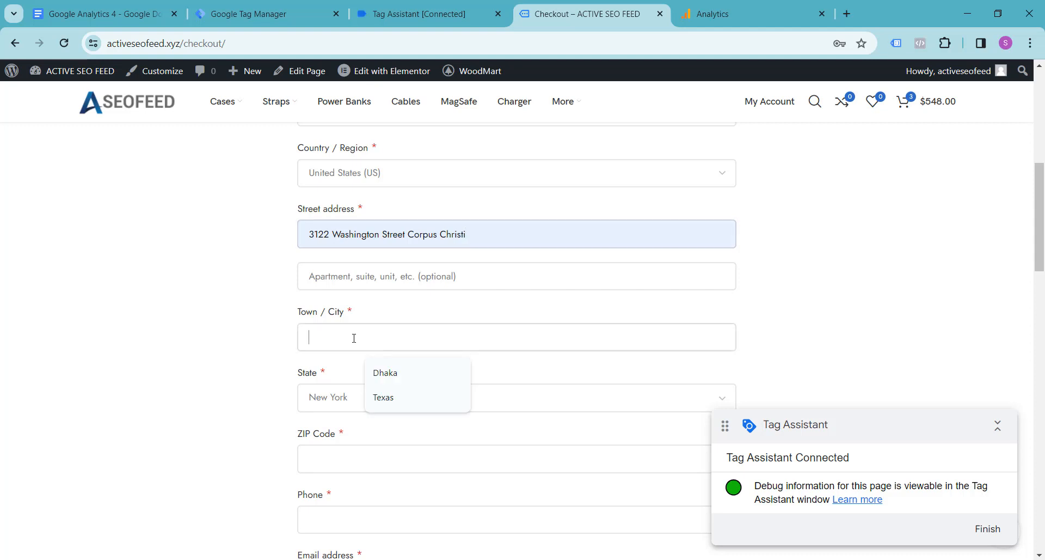
pyautogui.click(381, 397)
# Set the billing state to Texas and complete the town name.
pyautogui.scroll(-2, 376, 354)
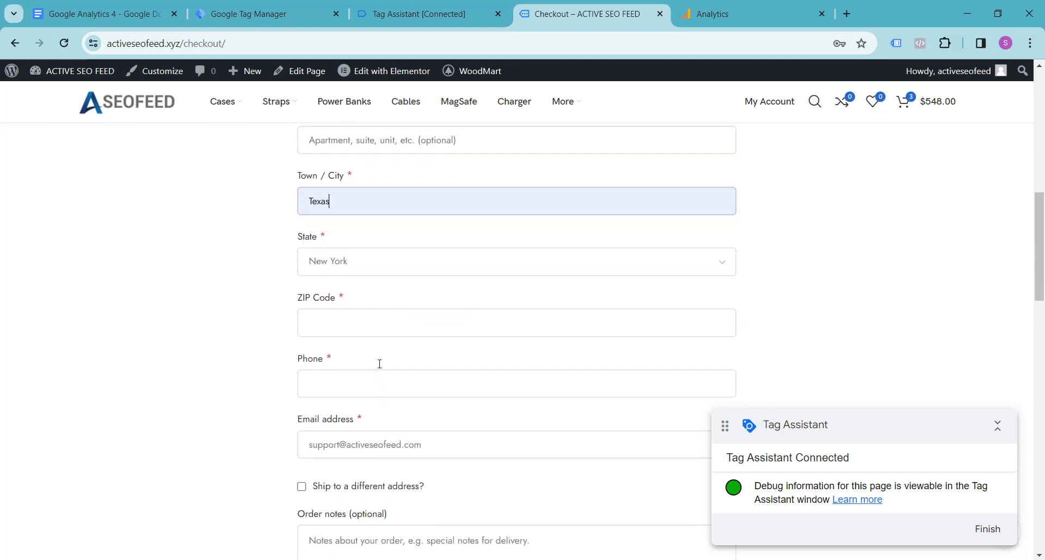
pyautogui.click(367, 269)
pyautogui.write('tex')
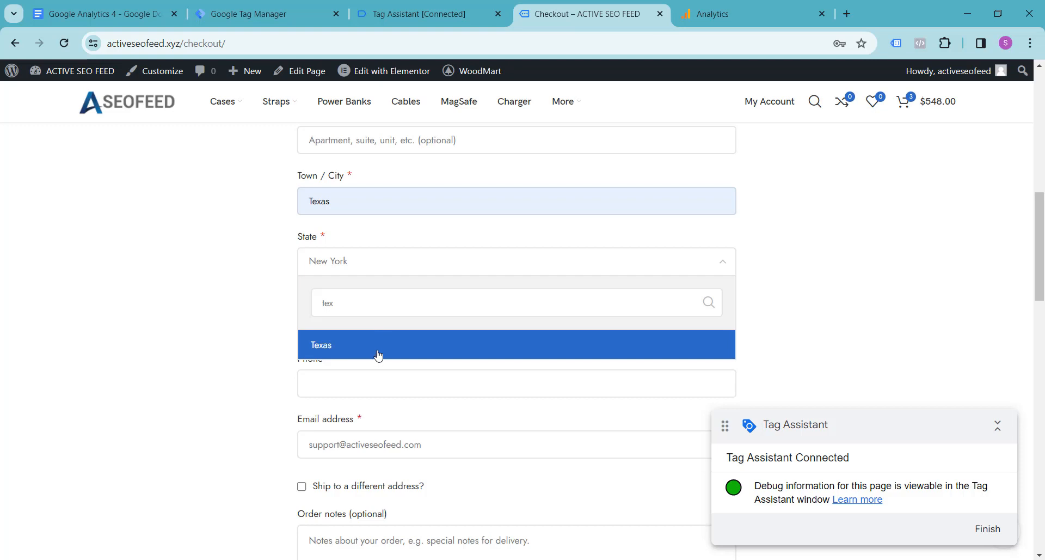
pyautogui.click(379, 351)
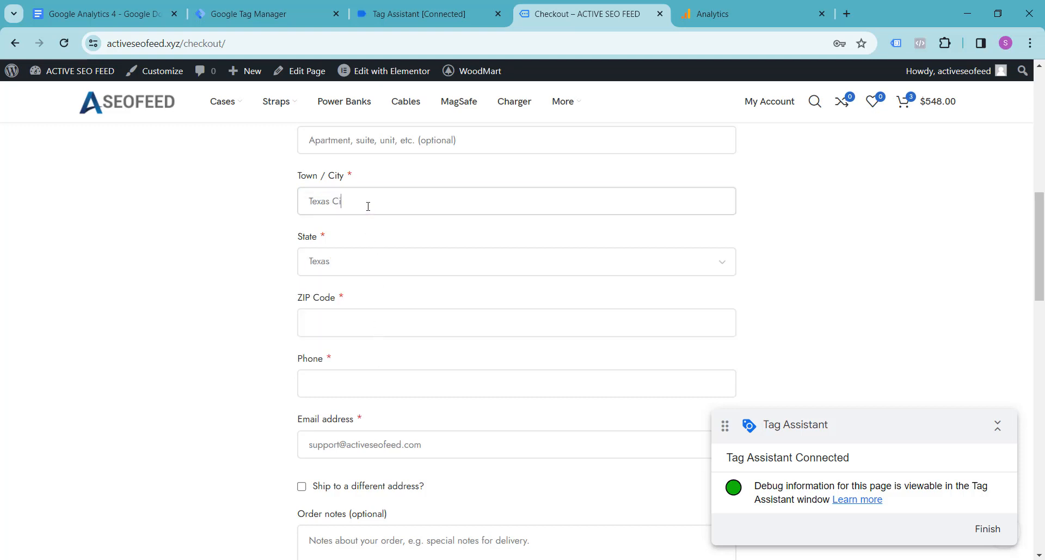
# Fill in the customer's ZIP code and phone number from the saved suggestions.
pyautogui.scroll(-1, 229, 272)
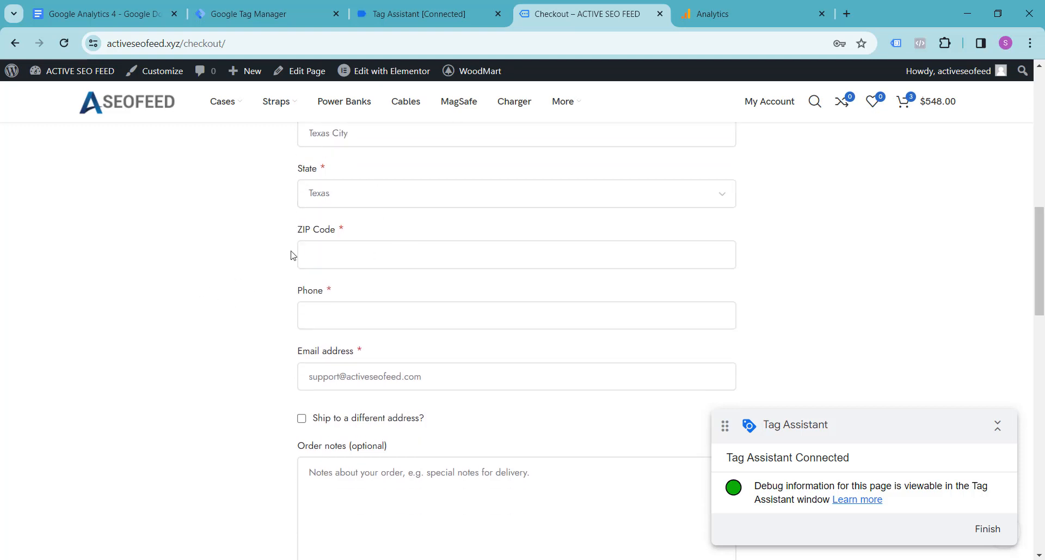
pyautogui.click(314, 248)
pyautogui.click(392, 314)
pyautogui.scroll(-2, 273, 280)
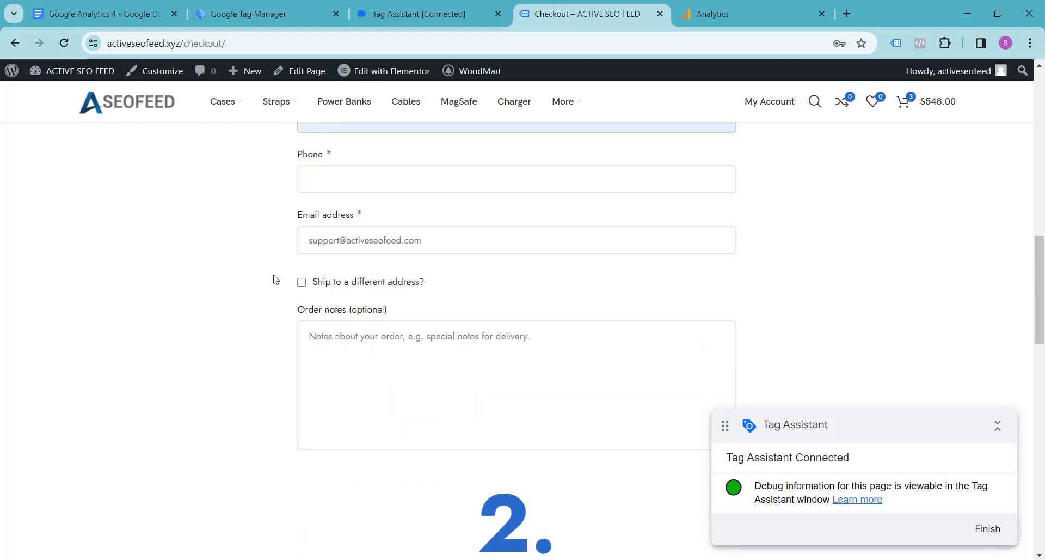
pyautogui.click(336, 177)
pyautogui.click(453, 238)
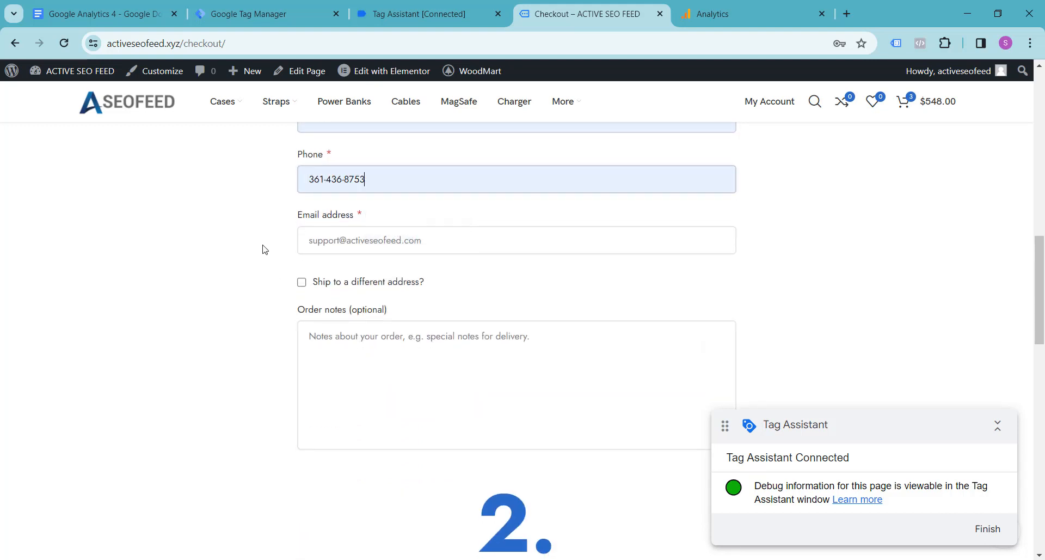
# Replace the billing e-mail address with the store's saved test user e-mail.
pyautogui.click(362, 241)
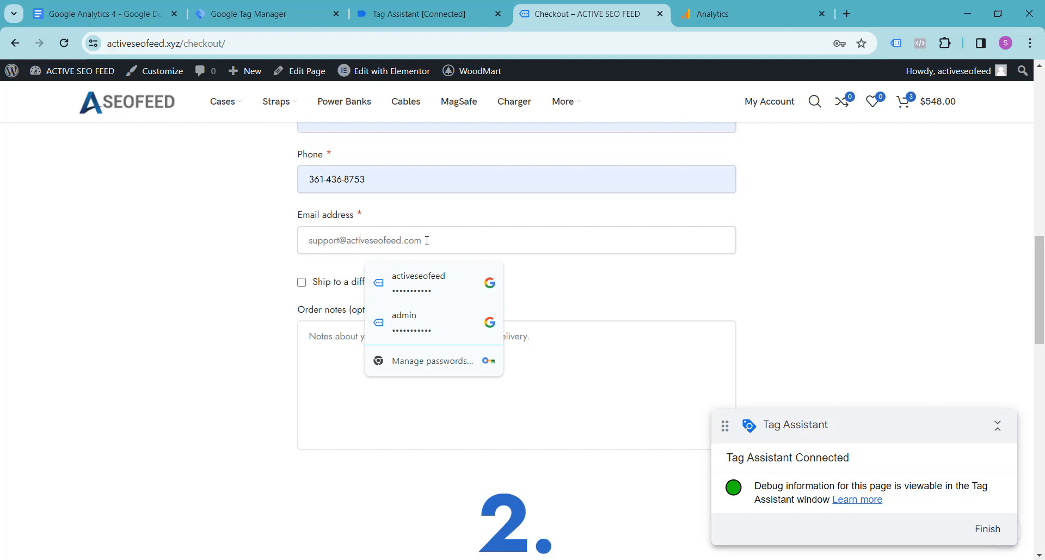
pyautogui.moveTo(428, 240); pyautogui.dragTo(250, 251)
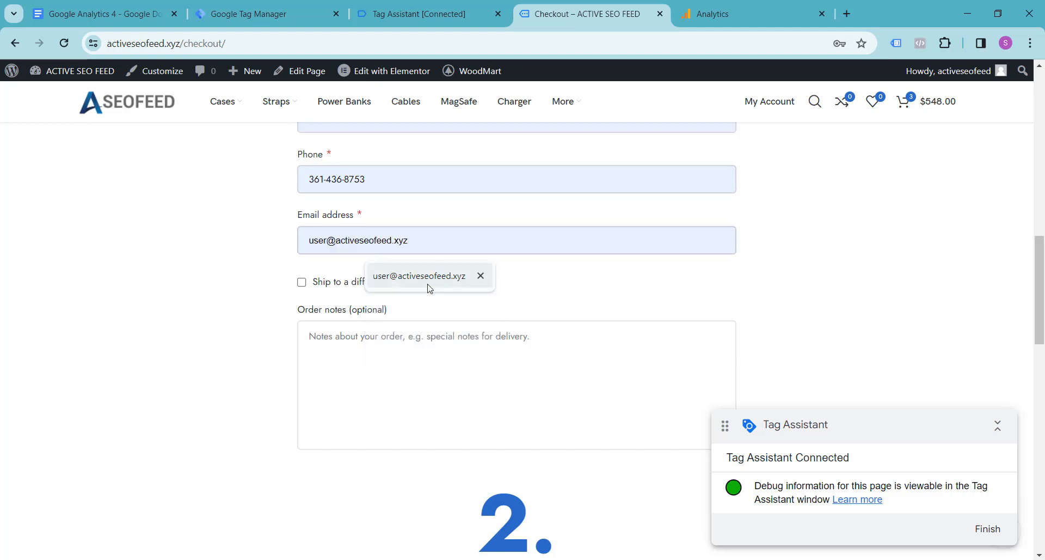
pyautogui.click(426, 287)
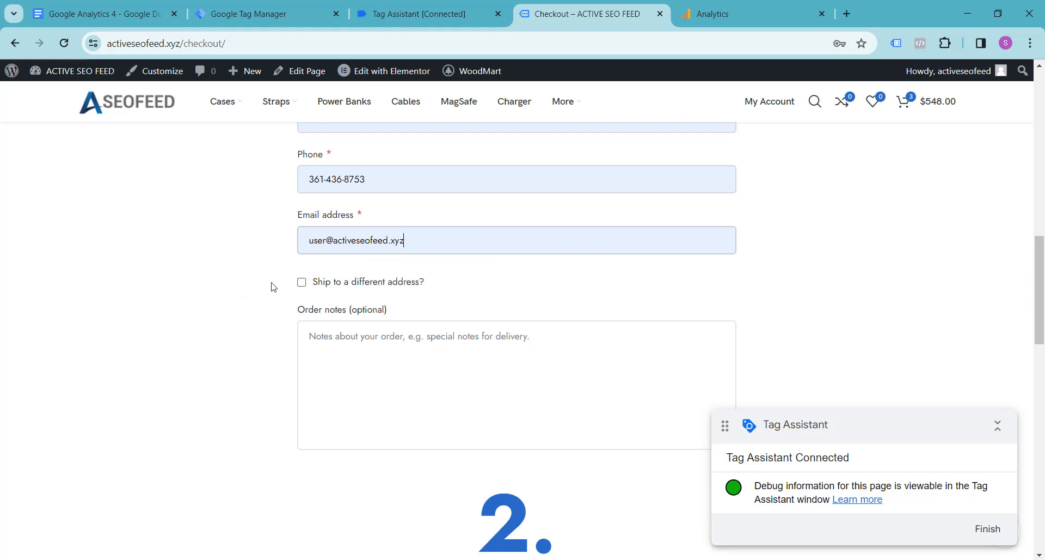
# Choose Cash on delivery as the payment method and place the order.
pyautogui.scroll(-3, 272, 287)
pyautogui.scroll(-15, 272, 287)
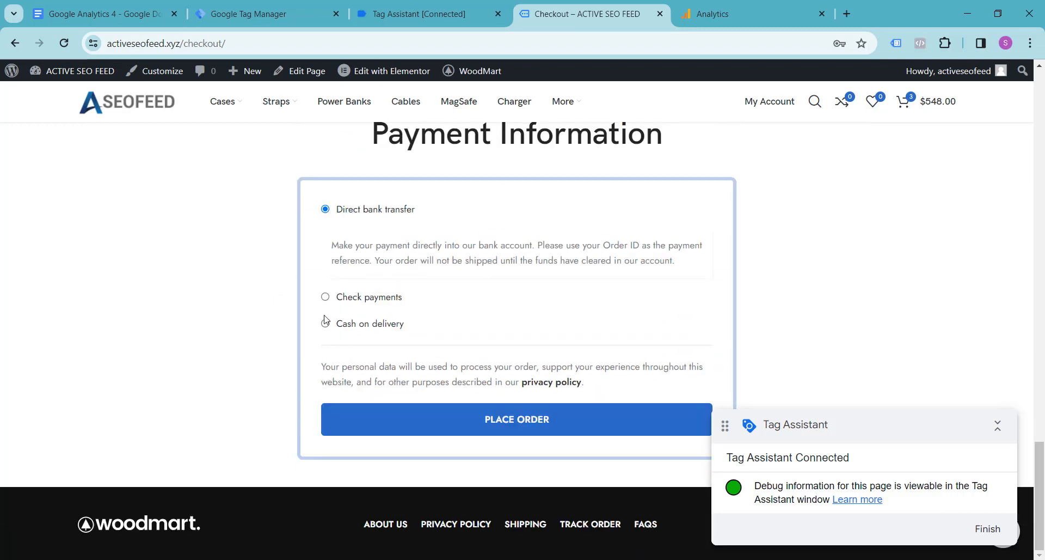
pyautogui.click(325, 324)
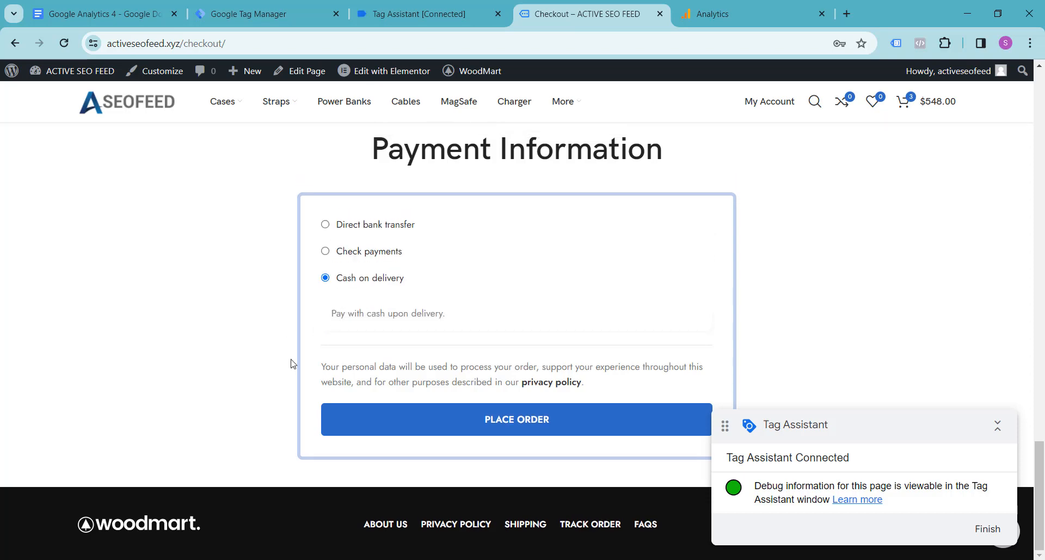
pyautogui.click(506, 420)
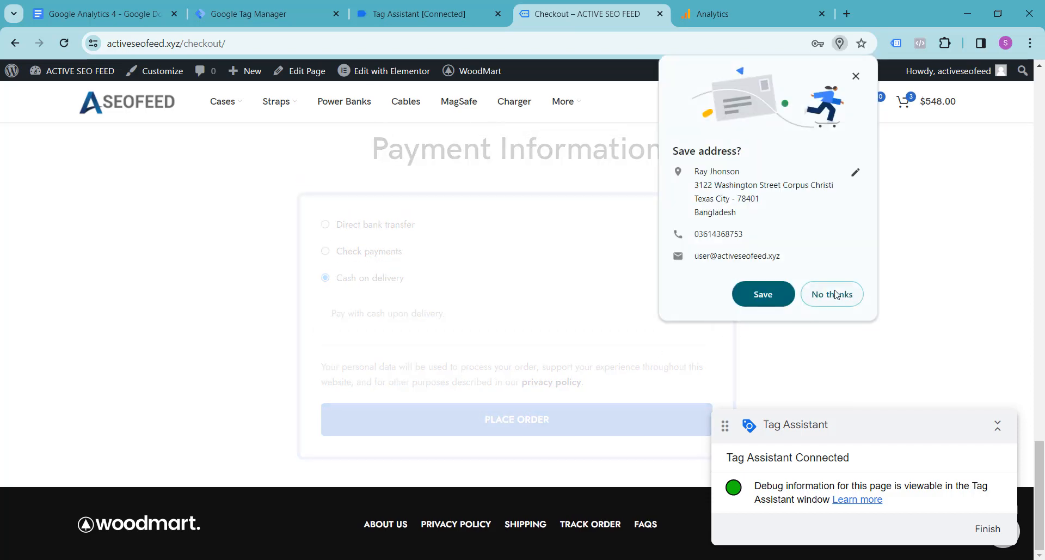
# Switch to Tag Assistant, open the purchase event's data layer and examine its ecommerce parameters.
pyautogui.click(419, 14)
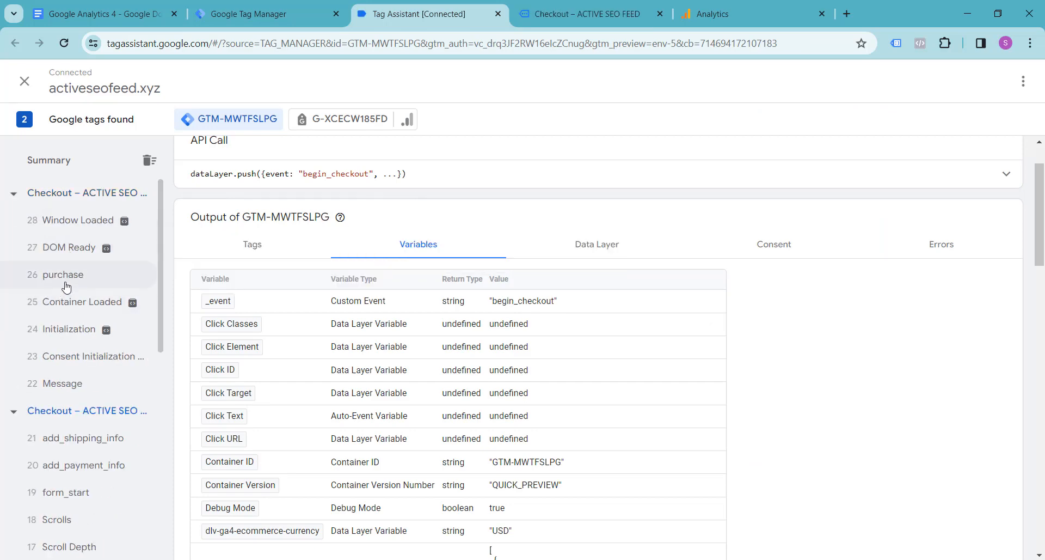
pyautogui.click(66, 287)
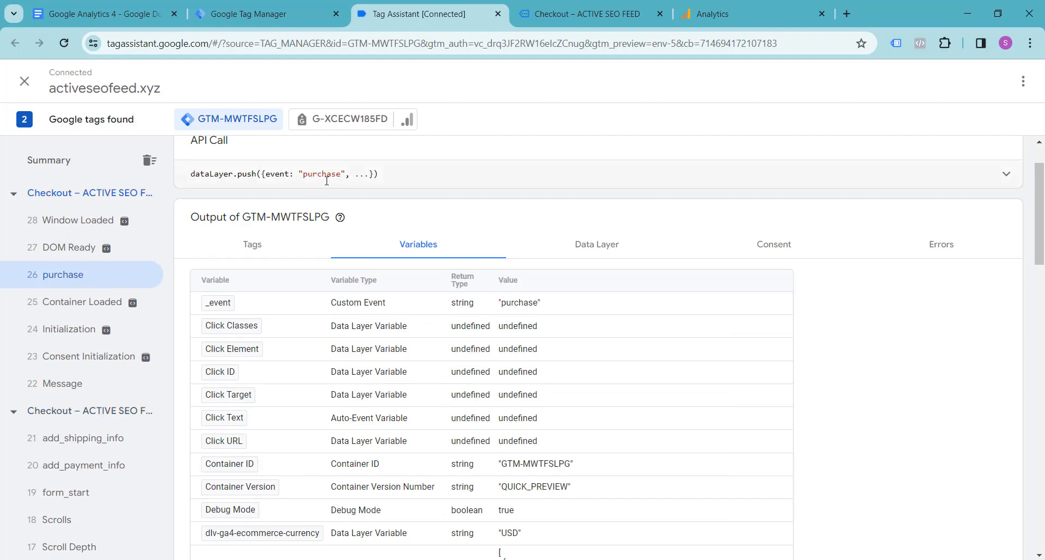
pyautogui.click(602, 252)
pyautogui.scroll(-8, 358, 298)
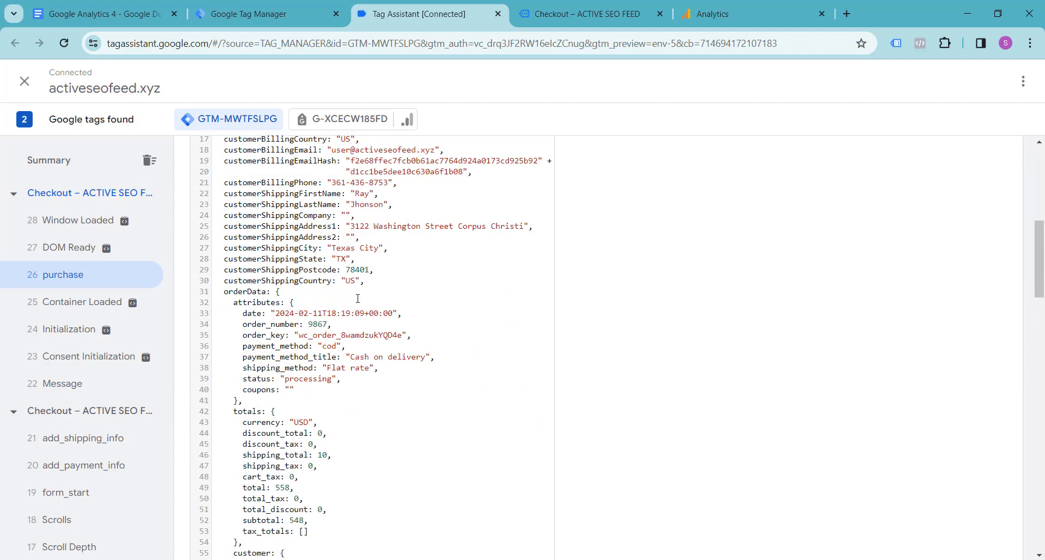
pyautogui.scroll(-13, 358, 299)
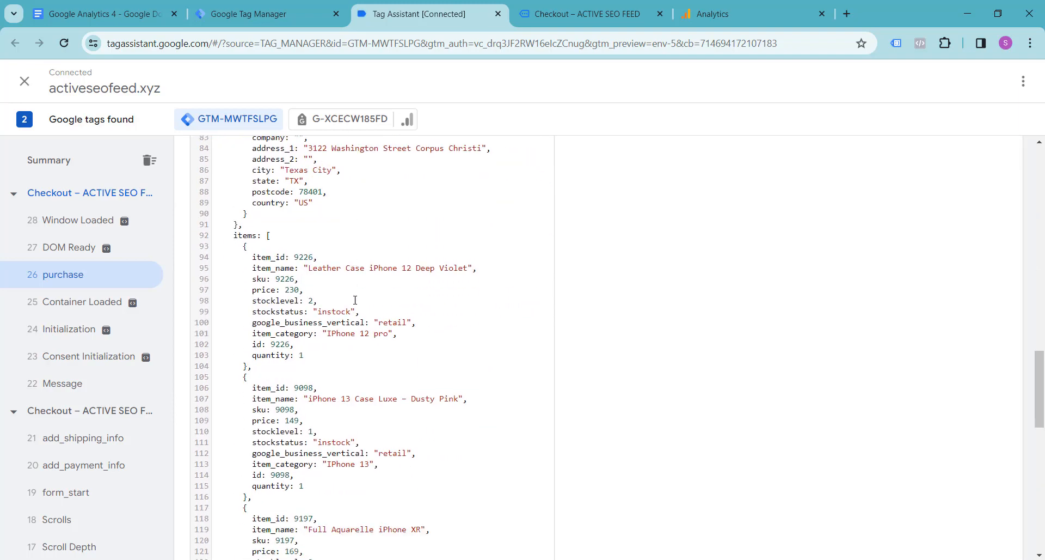
pyautogui.scroll(-9, 355, 300)
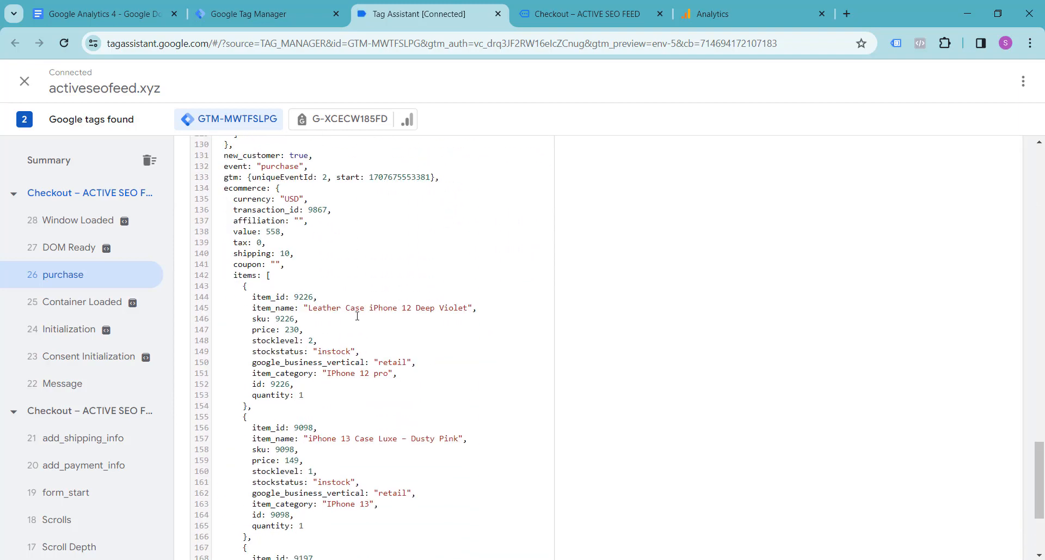
# Review the remaining purchase items in the data layer, then switch to Google Tag Manager and start a new user-defined variable.
pyautogui.scroll(-5, 357, 316)
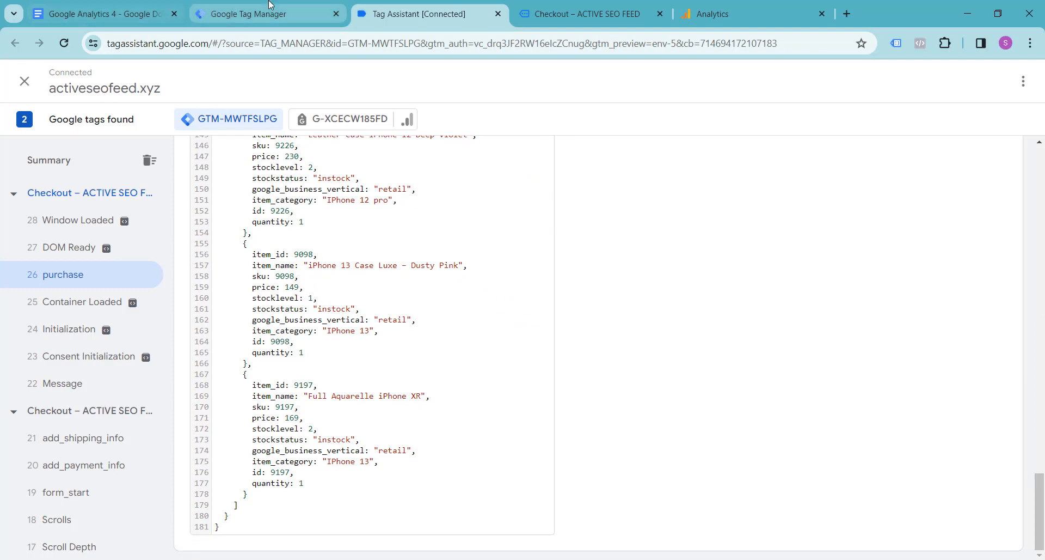
pyautogui.click(271, 5)
pyautogui.click(62, 314)
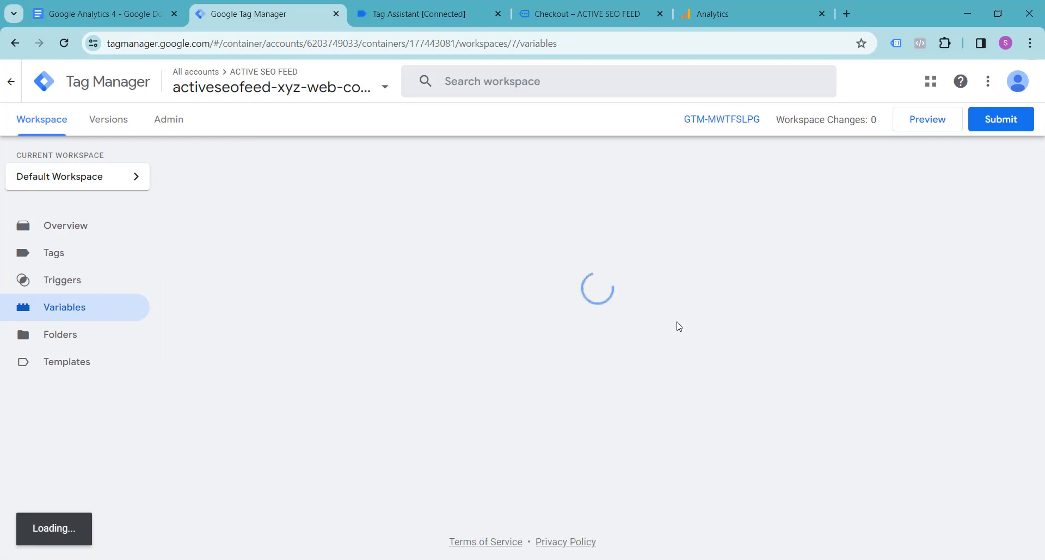
pyautogui.scroll(-20, 673, 322)
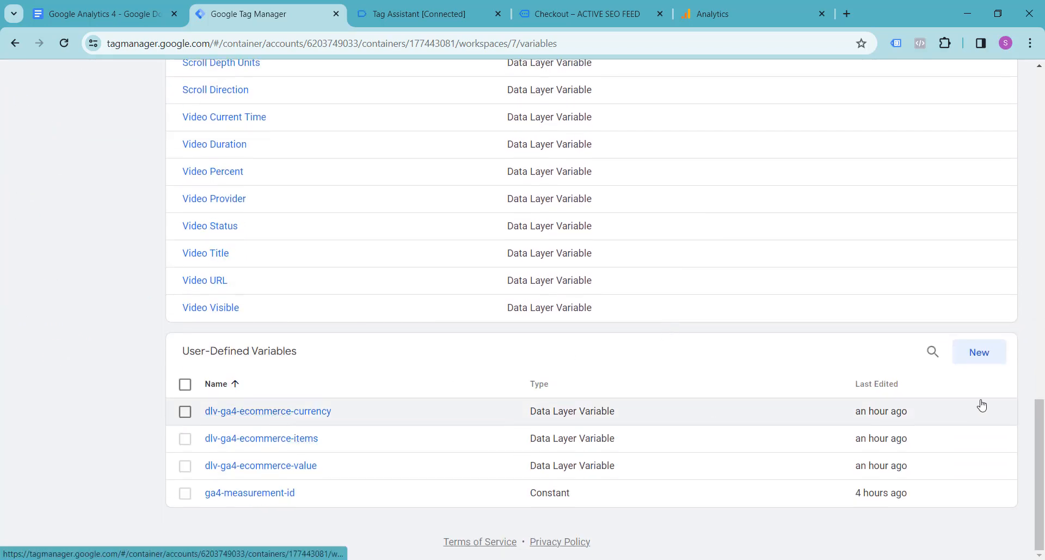
pyautogui.click(983, 359)
# Name the new variable dlv-ga4-ecommerce-affiliation, copying the name from the purchase event notes in Google Docs.
pyautogui.click(86, 8)
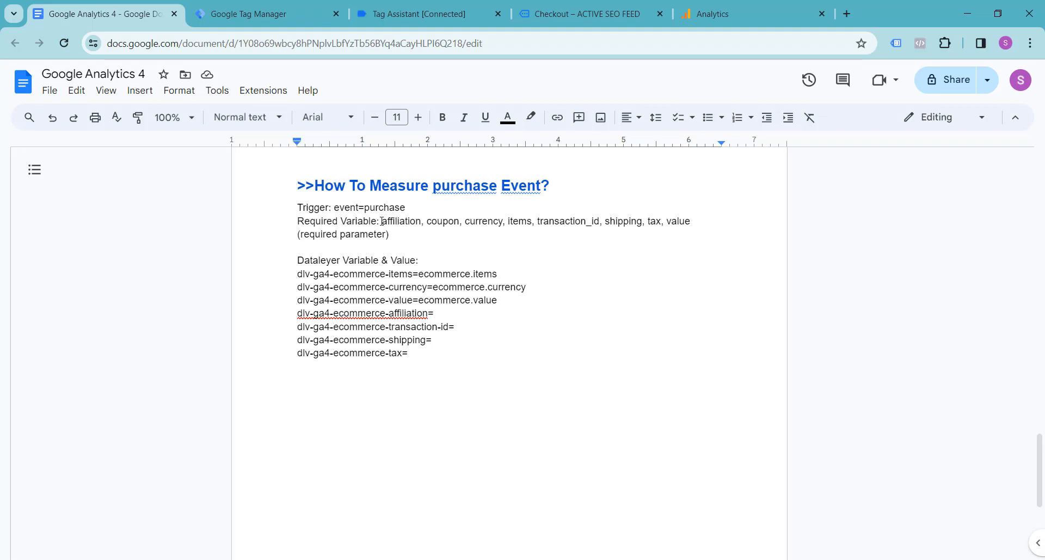
pyautogui.moveTo(384, 222); pyautogui.dragTo(421, 226)
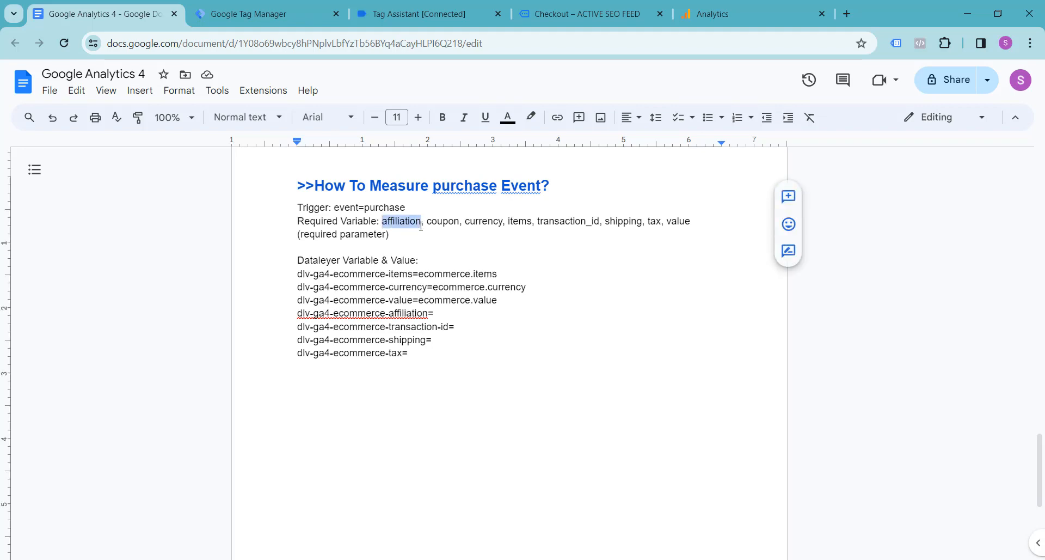
pyautogui.click(285, 13)
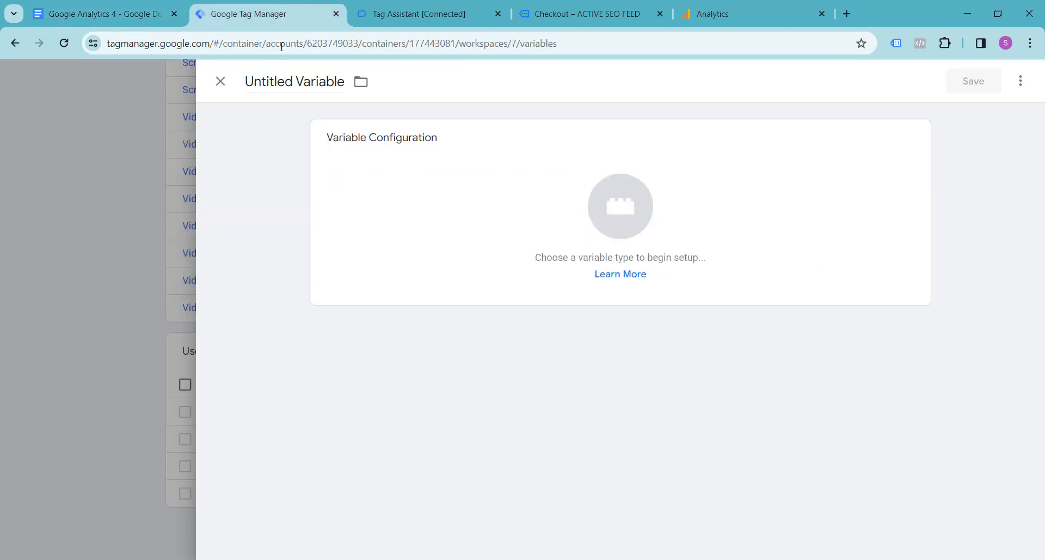
pyautogui.click(278, 75)
pyautogui.click(69, 3)
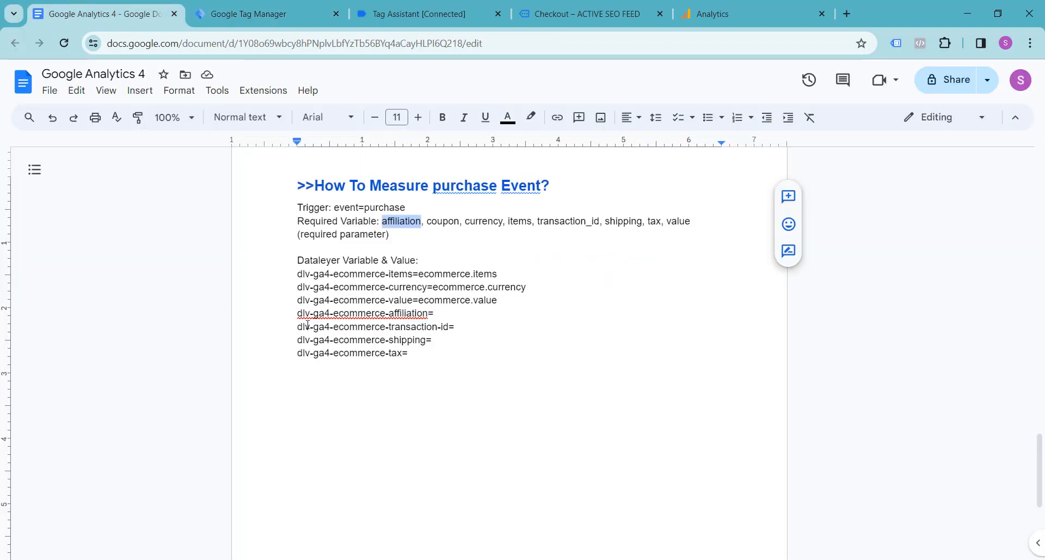
pyautogui.moveTo(300, 314); pyautogui.dragTo(428, 318)
pyautogui.hotkey('ctrl', 'c')
pyautogui.click(254, 8)
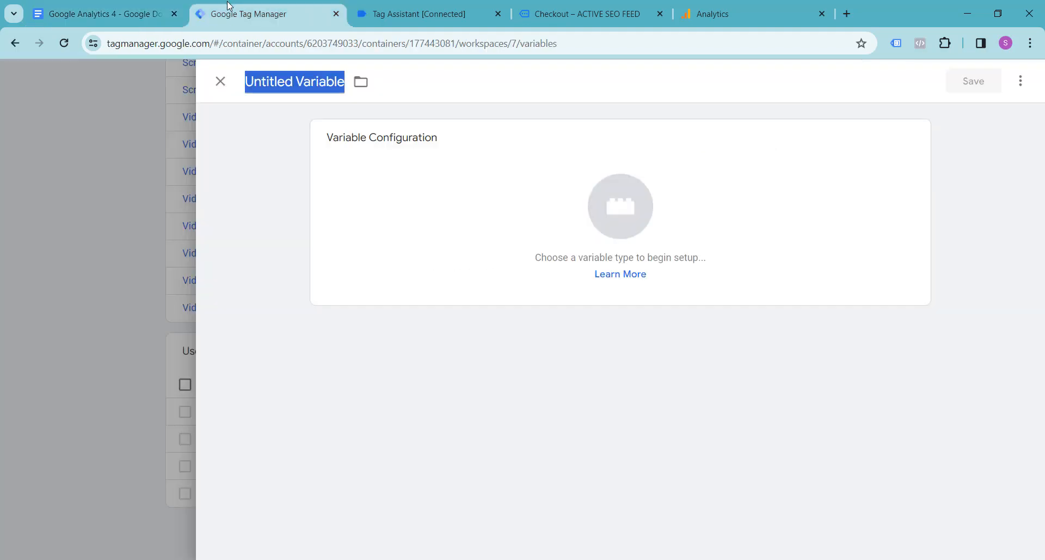
pyautogui.hotkey('ctrl', 'v')
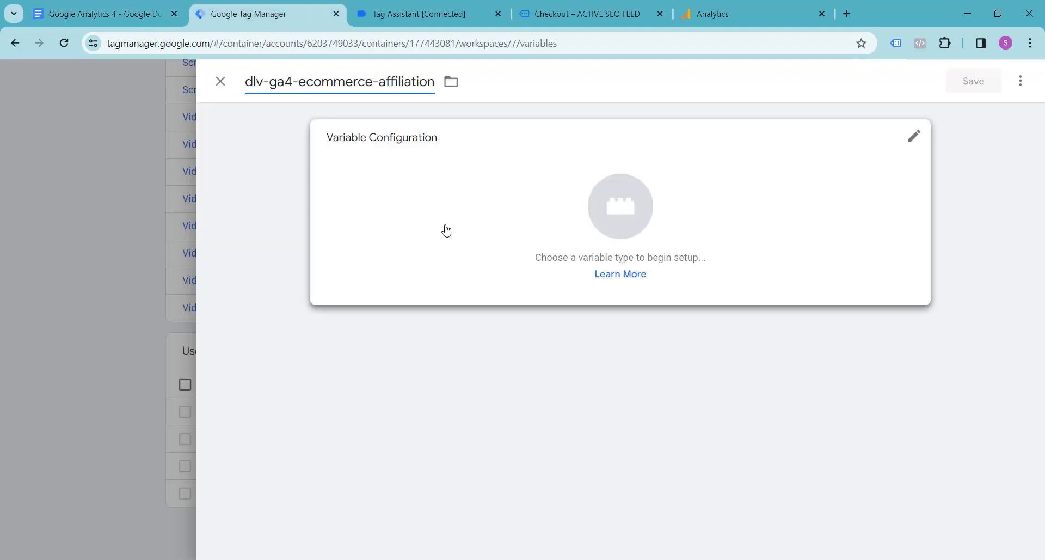
# Set the type to Data Layer Variable and the data layer variable name to ecommerce.affiliation, checking the key in Tag Assistant's purchase event.
pyautogui.click(622, 216)
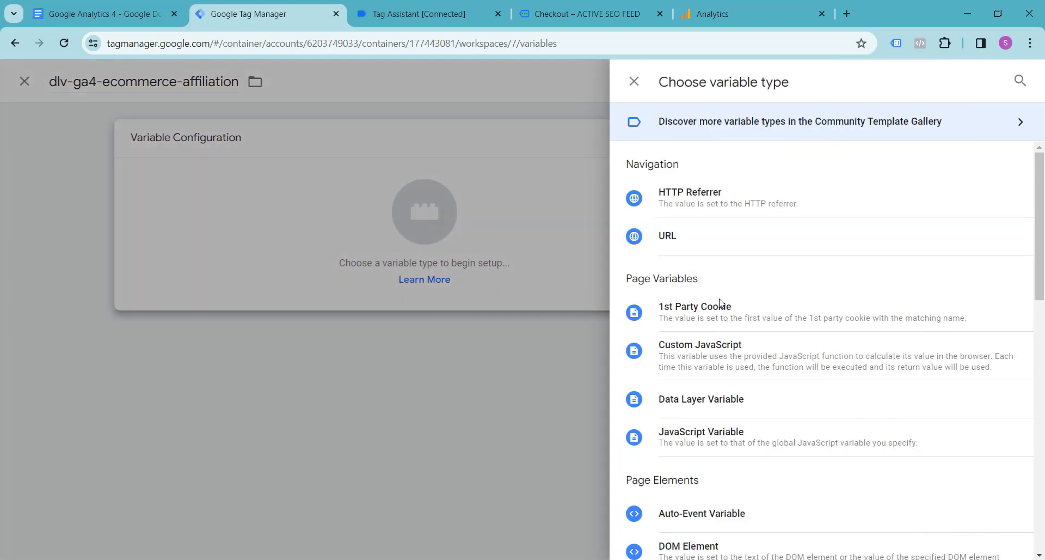
pyautogui.click(712, 400)
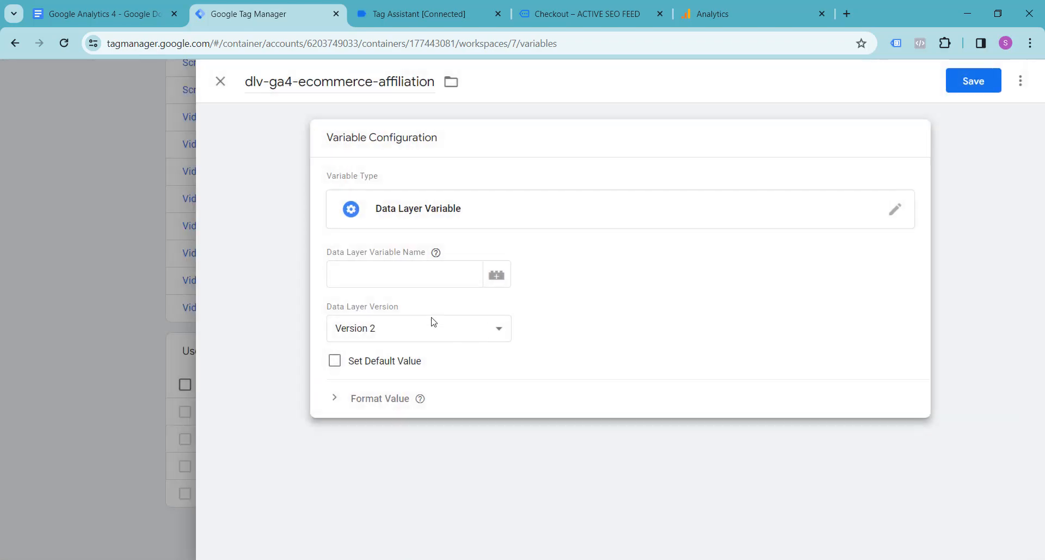
pyautogui.click(377, 271)
pyautogui.click(385, 10)
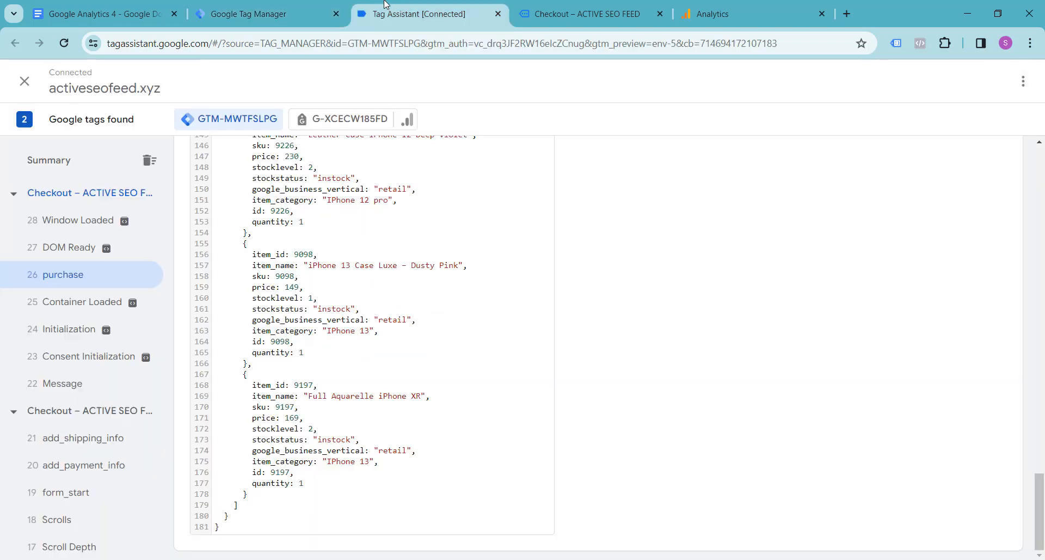
pyautogui.scroll(4, 315, 340)
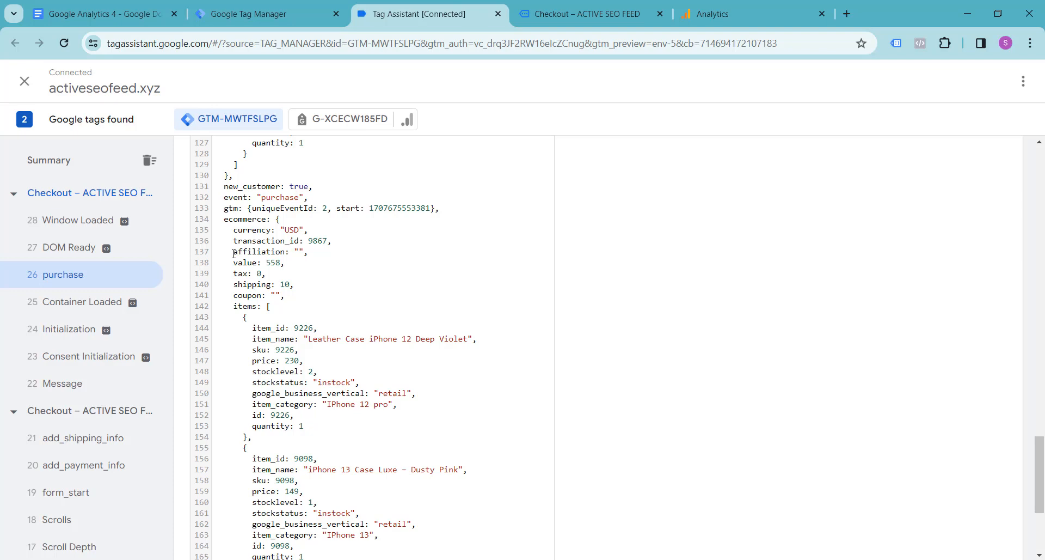
pyautogui.moveTo(233, 252); pyautogui.dragTo(288, 255)
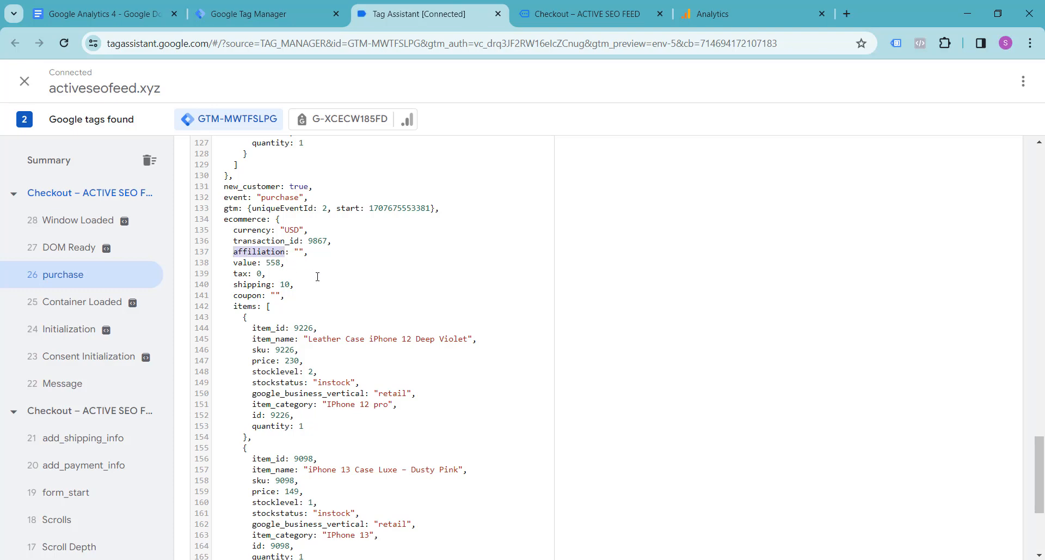
pyautogui.click(248, 8)
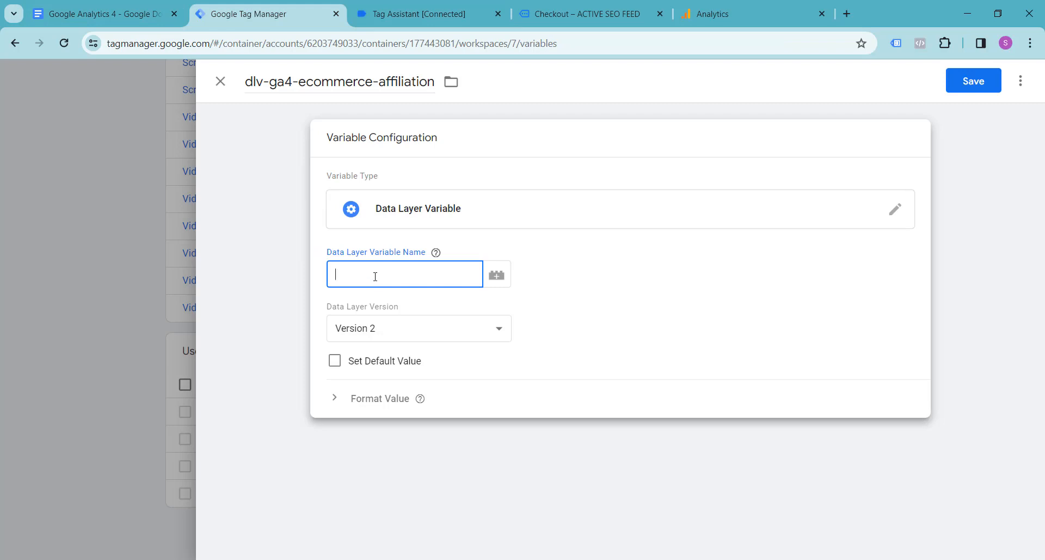
pyautogui.write('ecommerce.affiliation')
# Copy ecommerce.affiliation into the Google Docs notes as the value of dlv-ga4-ecommerce-affiliation, and save the variable in Google Tag Manager.
pyautogui.moveTo(336, 279); pyautogui.dragTo(442, 277)
pyautogui.hotkey('ctrl', 'c')
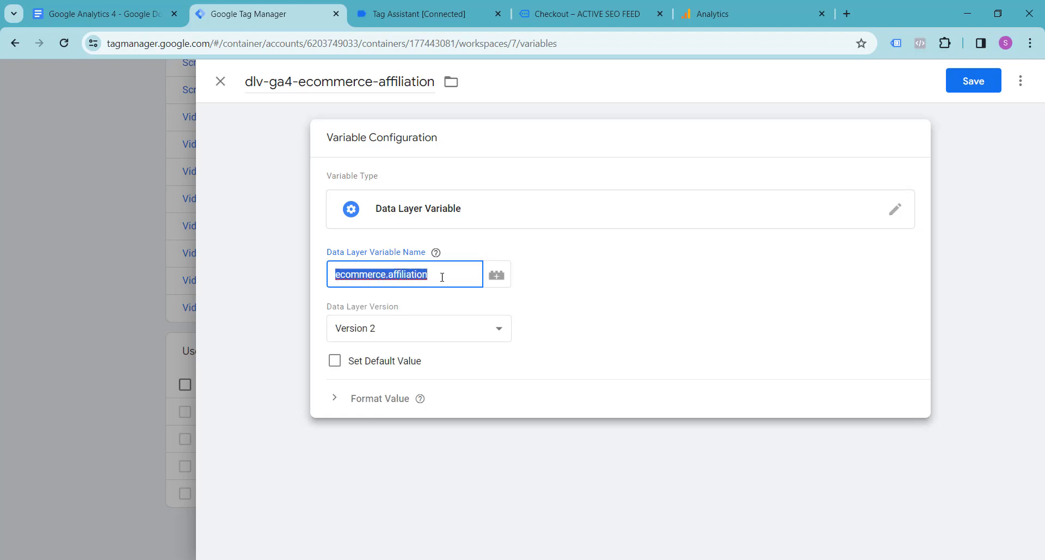
pyautogui.click(57, 12)
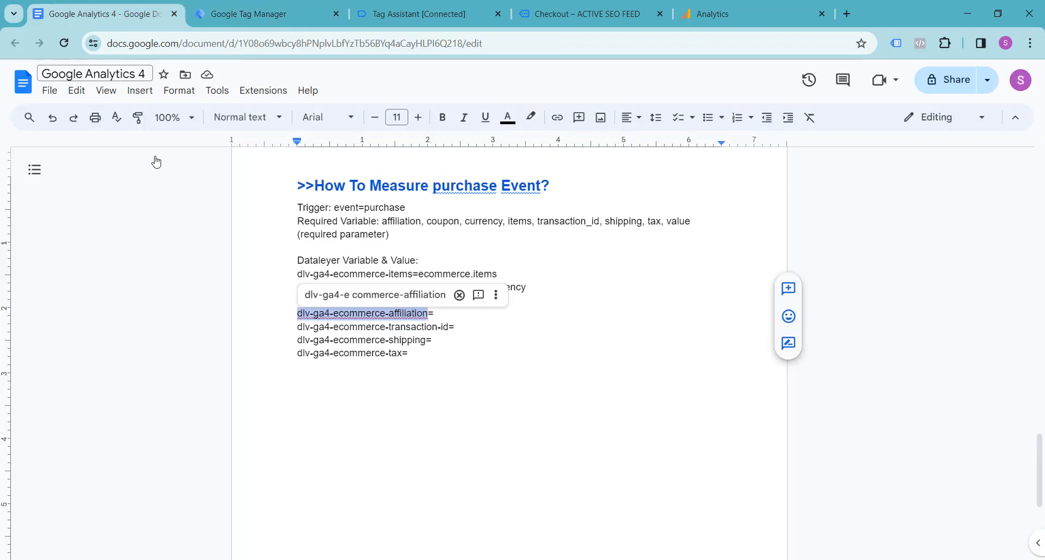
pyautogui.click(457, 313)
pyautogui.hotkey('ctrl', 'v')
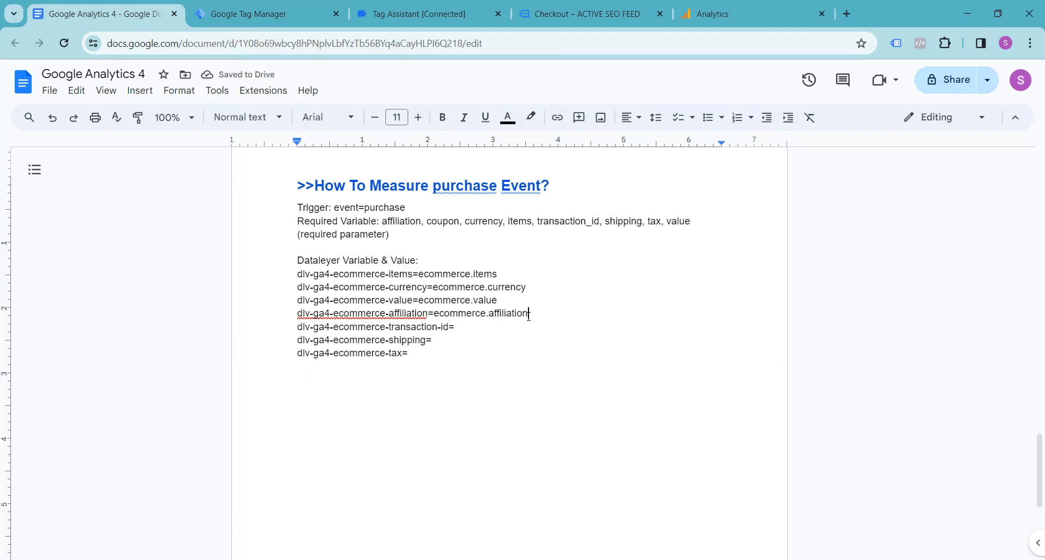
pyautogui.click(284, 11)
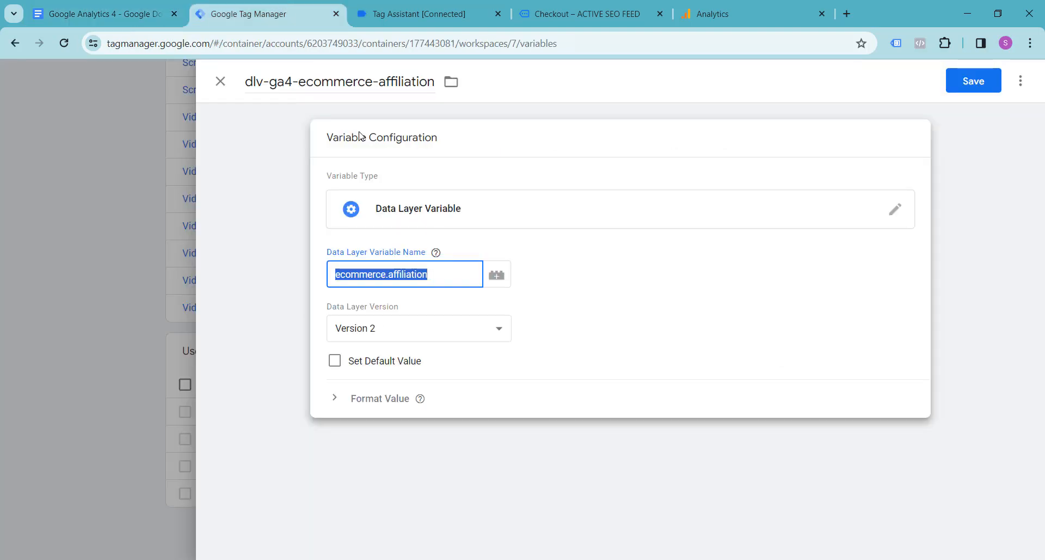
pyautogui.click(974, 81)
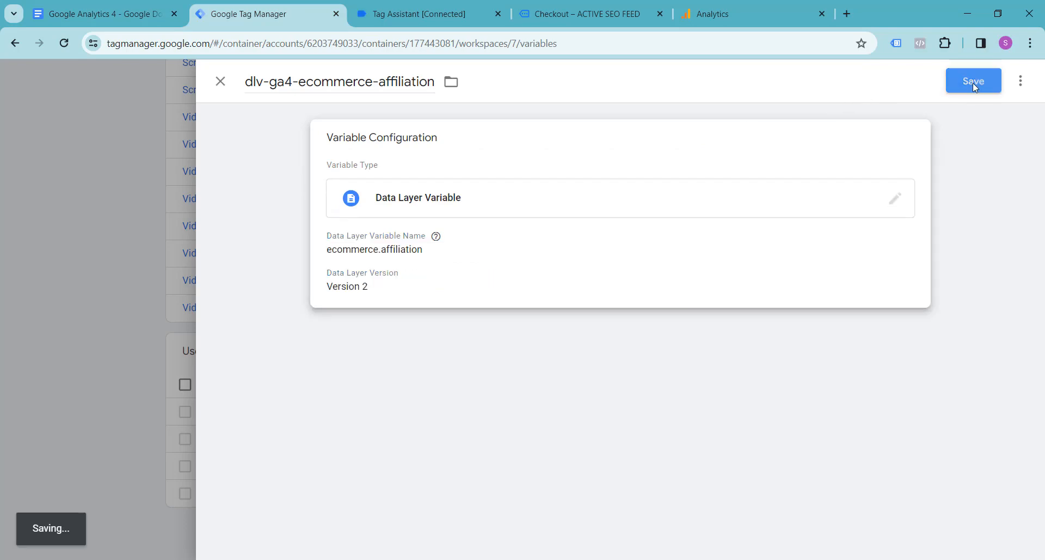
# Create another user-defined variable in Google Tag Manager named dlv-ga4-ecommerce-transaction-id, copying the name from the Google Docs notes.
pyautogui.click(83, 10)
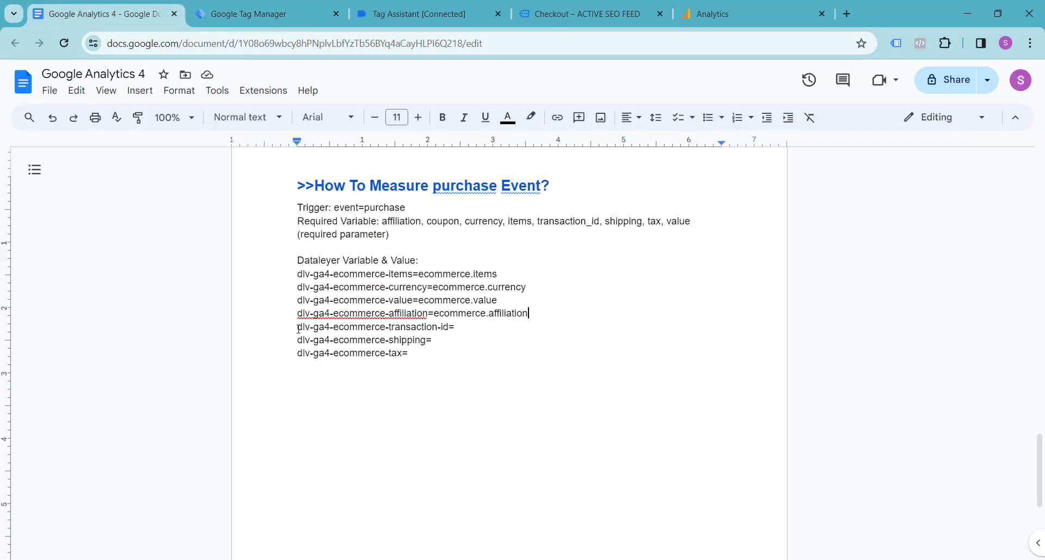
pyautogui.moveTo(298, 328); pyautogui.dragTo(451, 329)
pyautogui.hotkey('ctrl', 'c')
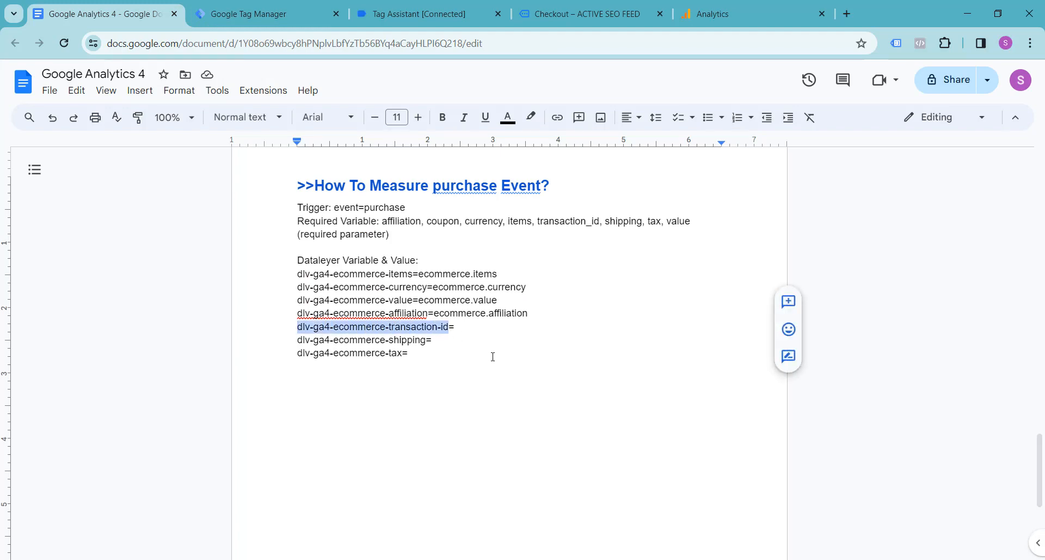
pyautogui.click(256, 11)
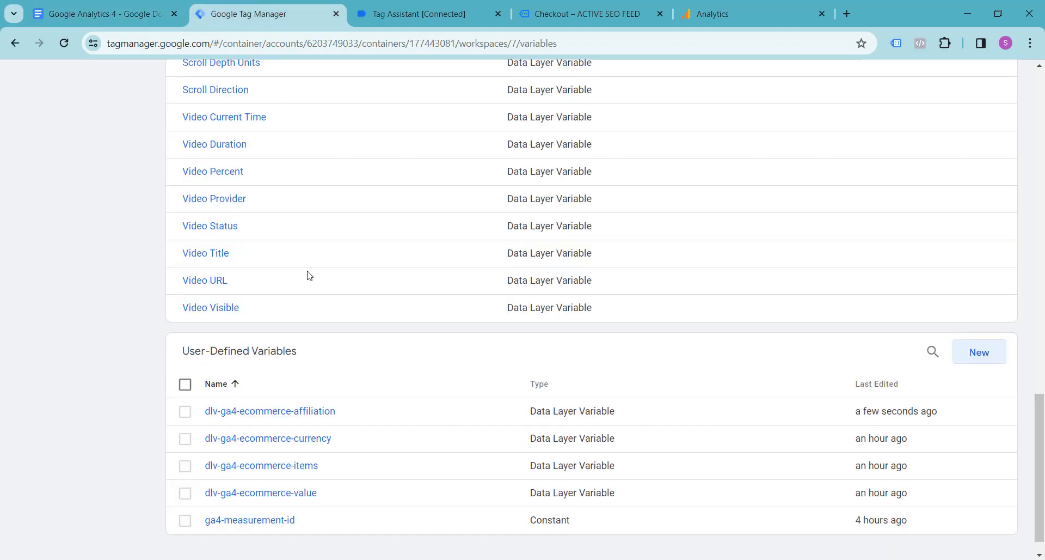
pyautogui.click(989, 365)
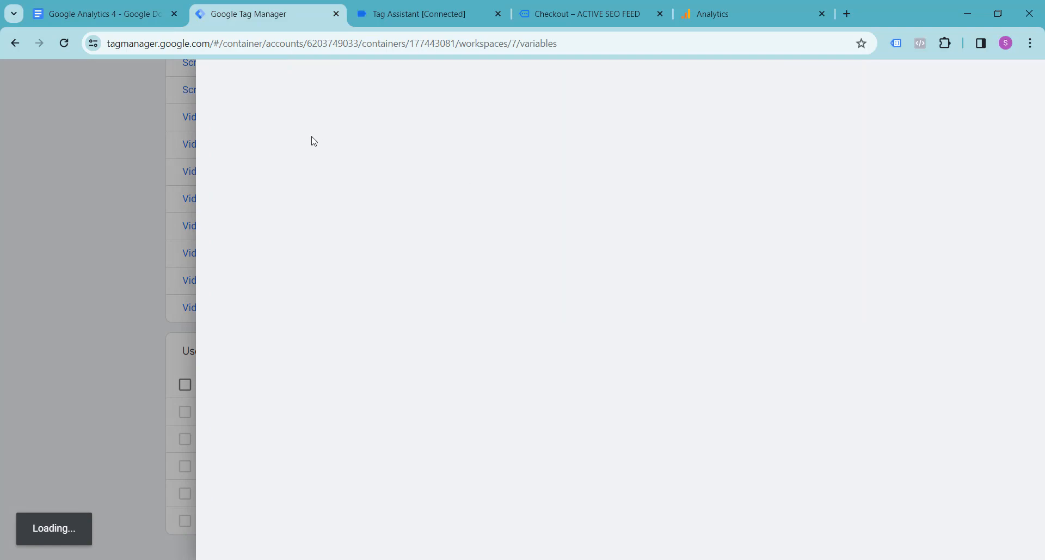
pyautogui.click(294, 89)
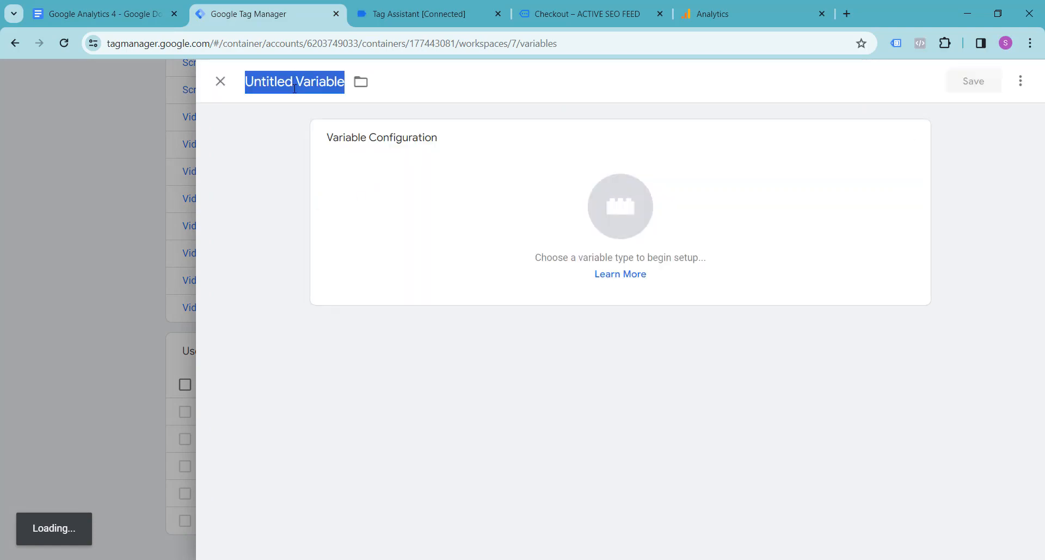
pyautogui.hotkey('ctrl', 'v')
# Make it a Data Layer Variable with the name ecommerce.transaction_id, copying the transaction_id key from Tag Assistant's purchase event.
pyautogui.click(626, 205)
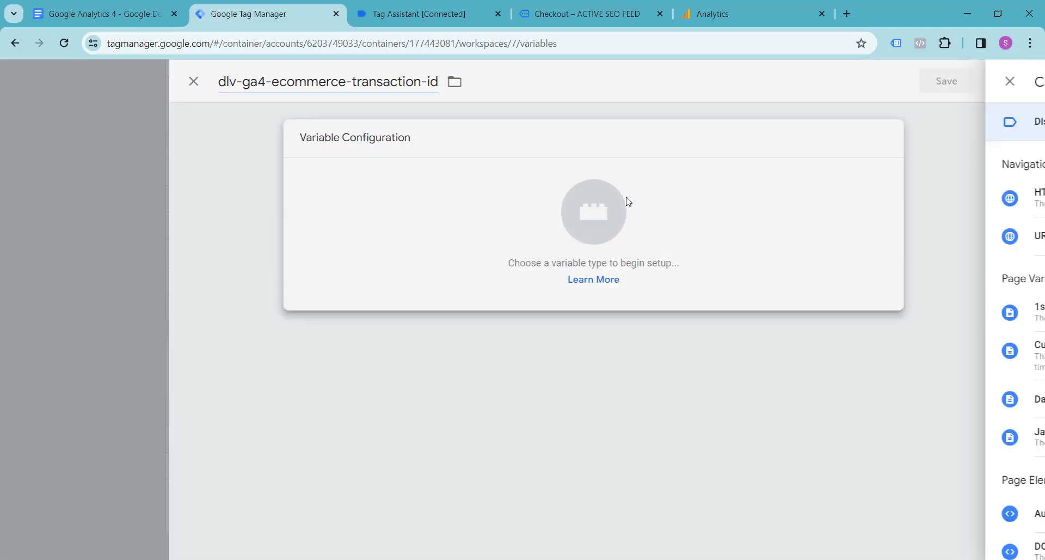
pyautogui.click(726, 403)
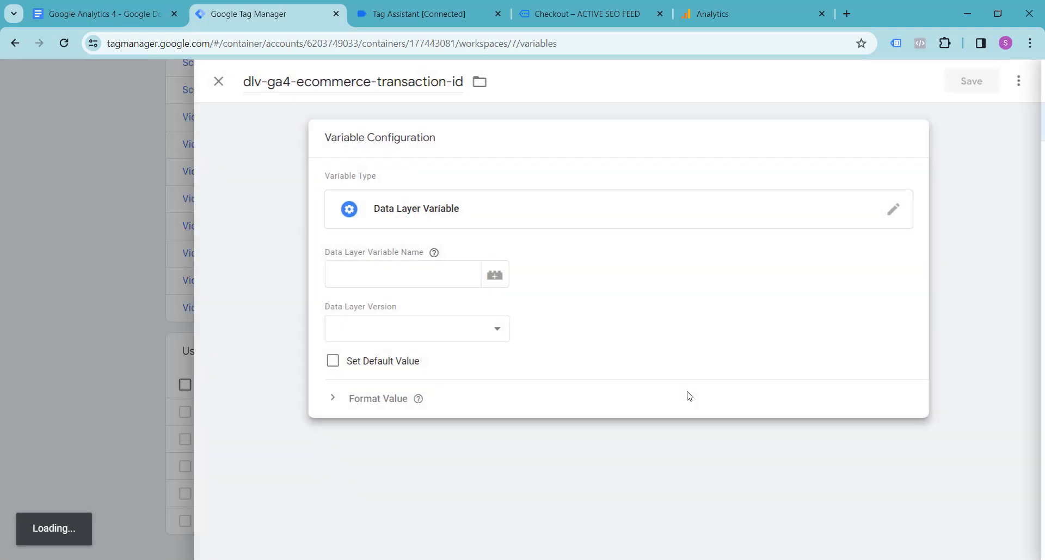
pyautogui.click(375, 266)
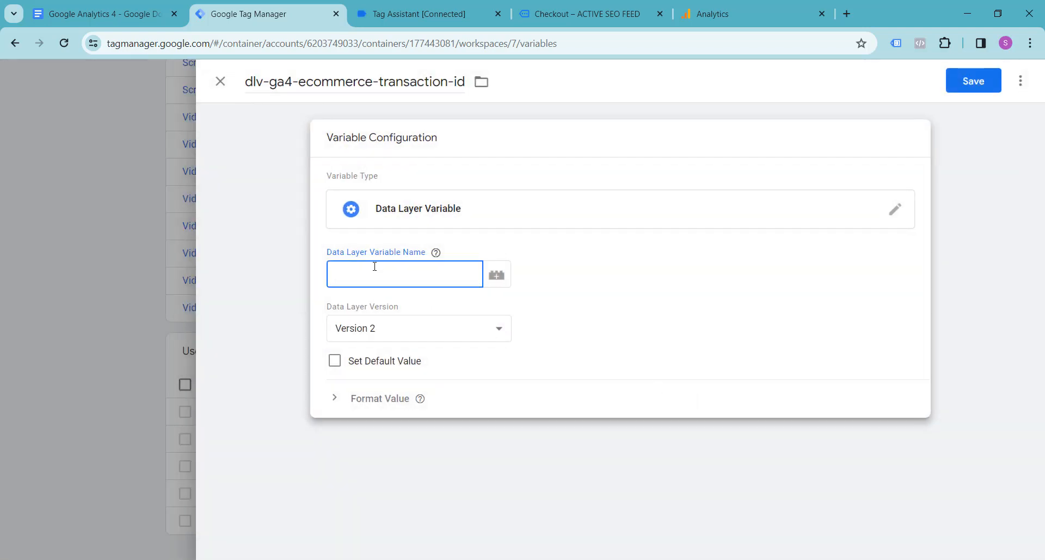
pyautogui.write('ecoo')
pyautogui.write('mmerce.')
pyautogui.click(393, 8)
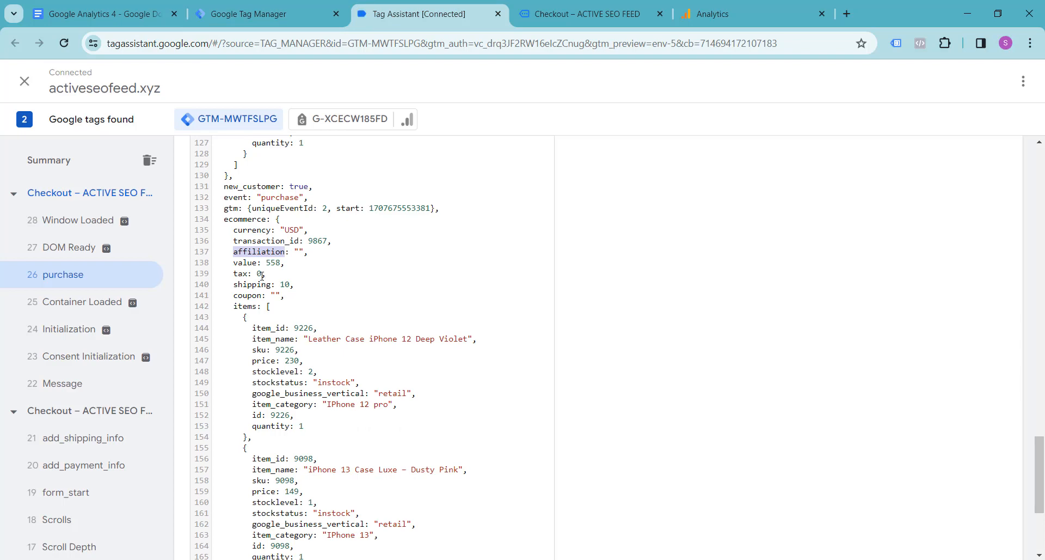
pyautogui.moveTo(234, 241); pyautogui.dragTo(297, 244)
pyautogui.hotkey('ctrl', 'c')
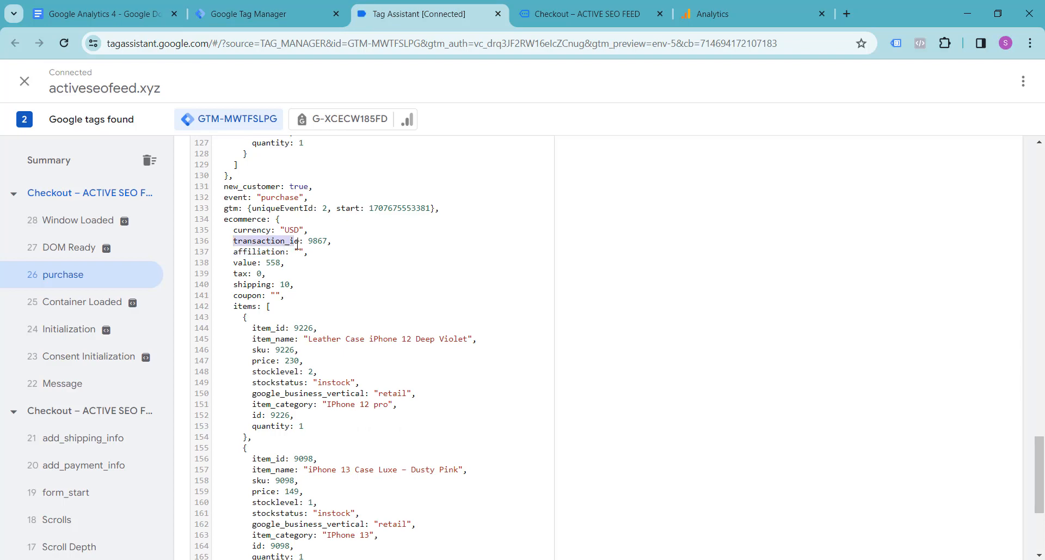
pyautogui.click(309, 17)
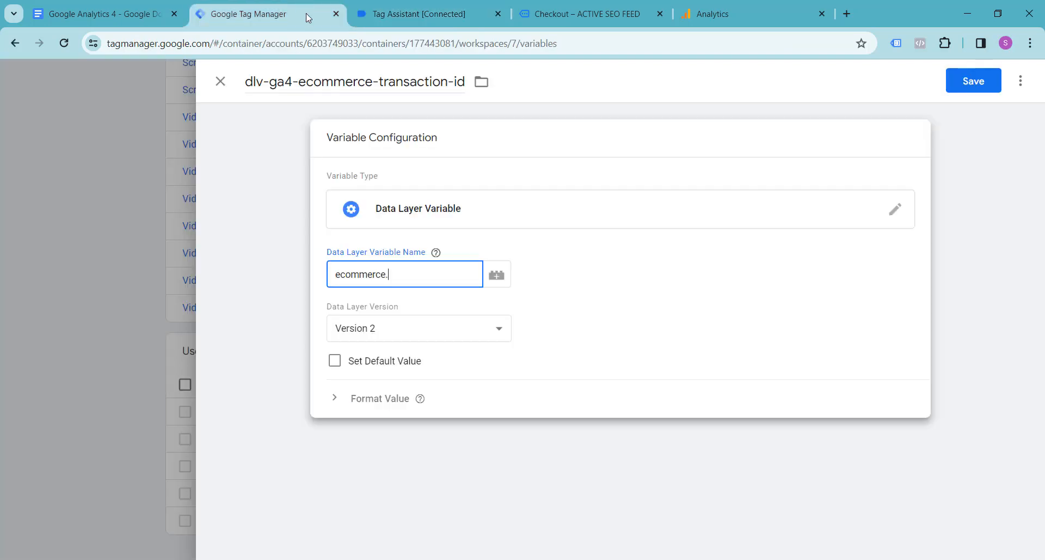
pyautogui.hotkey('ctrl', 'v')
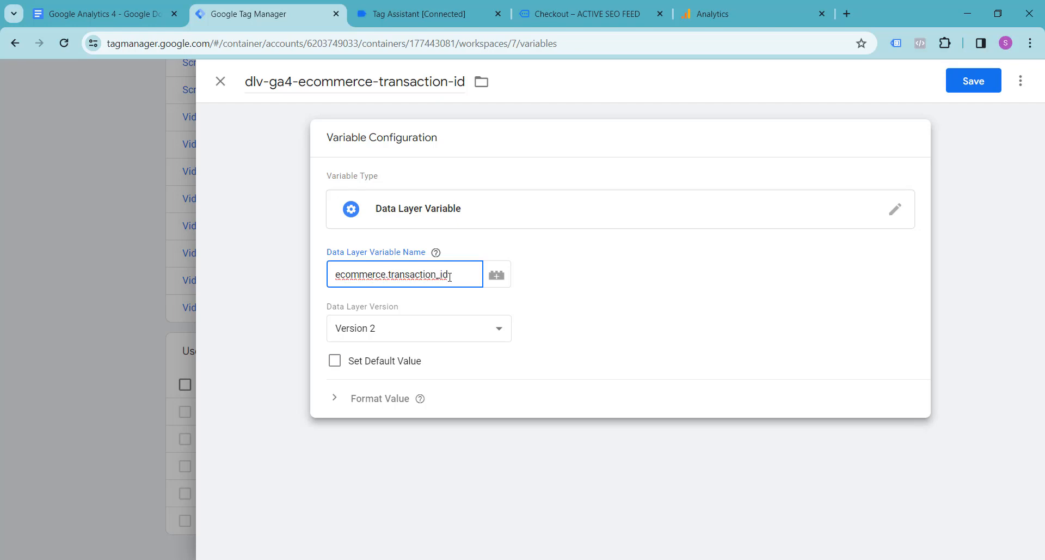
# Copy ecommerce.transaction_id into the Google Docs notes as the value of dlv-ga4-ecommerce-transaction-id, and return to Google Tag Manager.
pyautogui.moveTo(451, 277); pyautogui.dragTo(331, 283)
pyautogui.hotkey('ctrl', 'c')
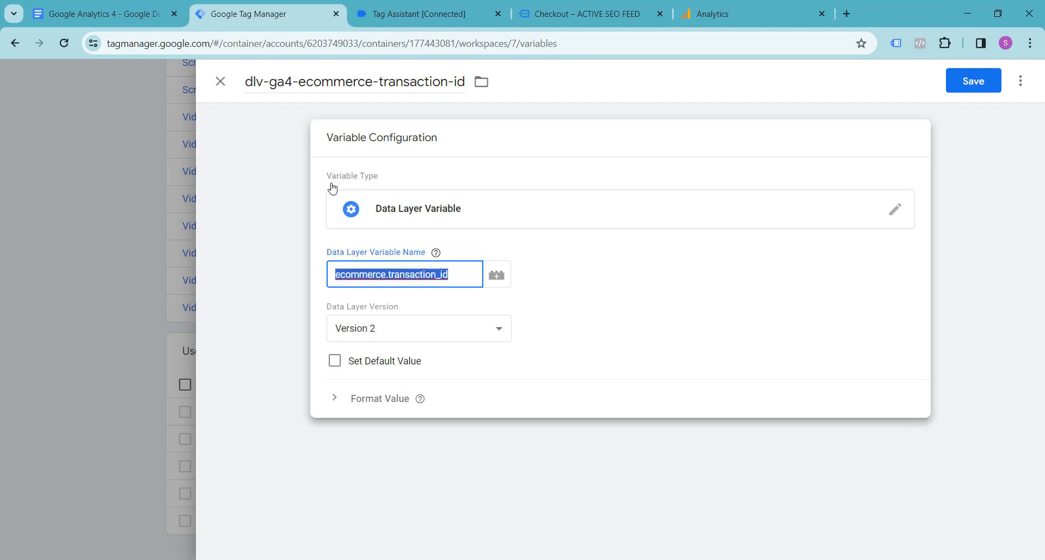
pyautogui.hotkey('ctrl', 'shift', 'Tab')
pyautogui.click(470, 327)
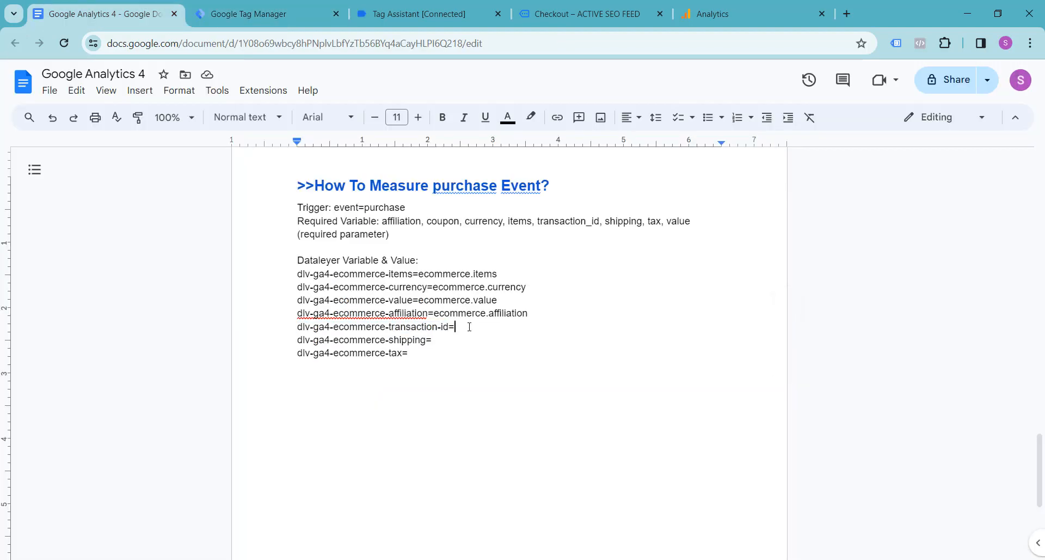
pyautogui.hotkey('ctrl', 'v')
pyautogui.click(293, 8)
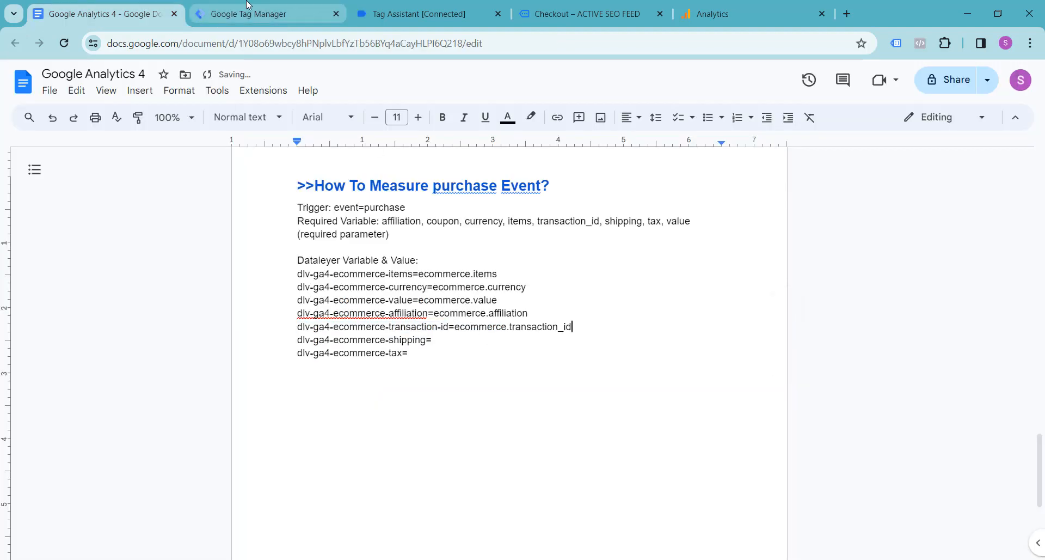
# Save the transaction ID variable and create another user-defined variable named dlv-ga4-ecommerce-shipping, copying the name from the Google Docs notes.
pyautogui.click(971, 83)
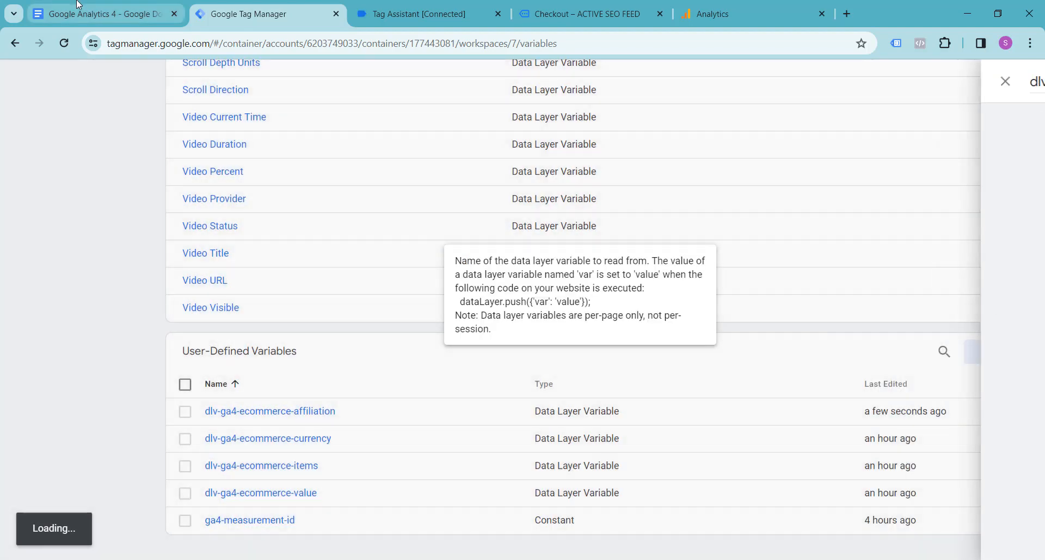
pyautogui.click(79, 7)
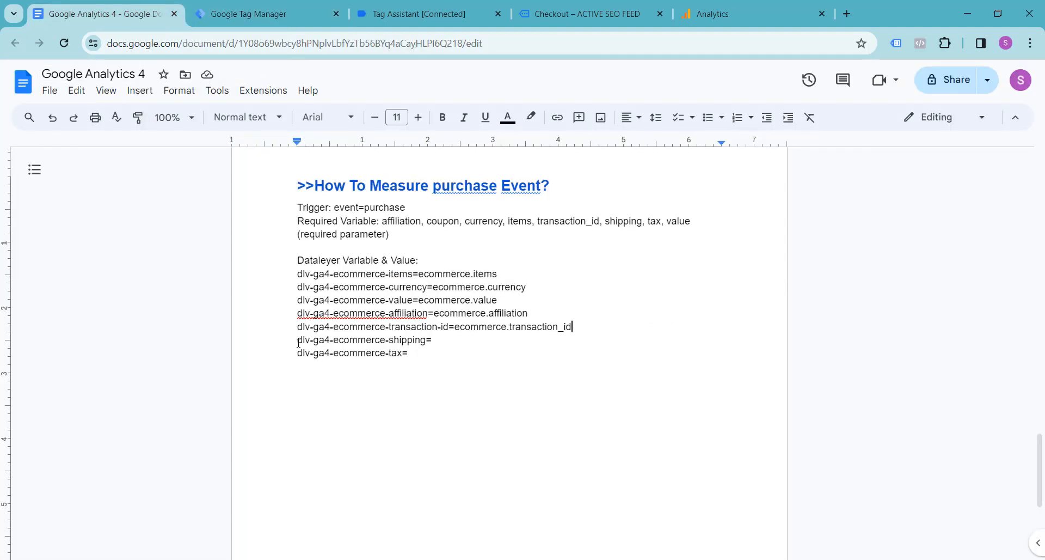
pyautogui.moveTo(299, 342); pyautogui.dragTo(427, 340)
pyautogui.hotkey('ctrl', 'c')
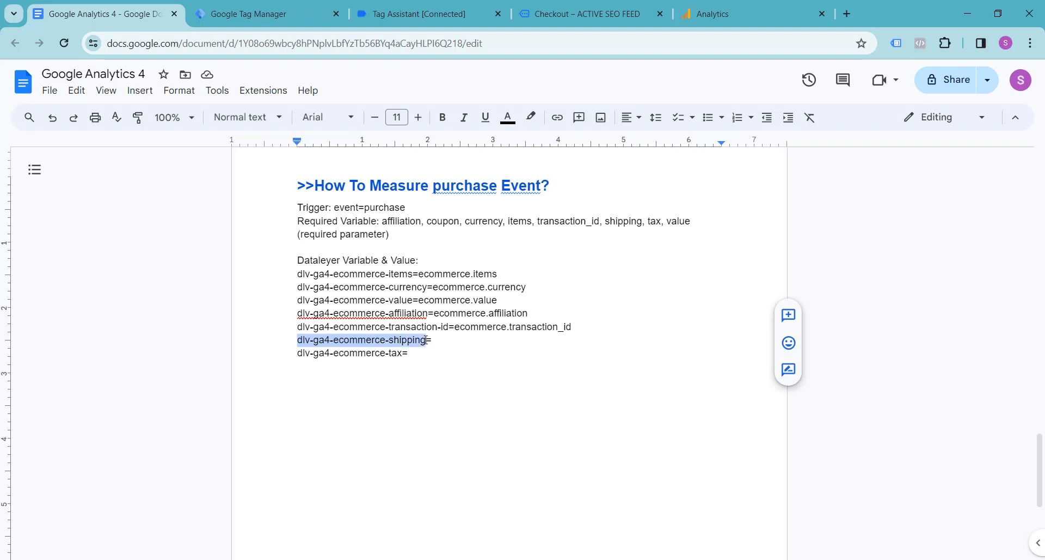
pyautogui.click(267, 14)
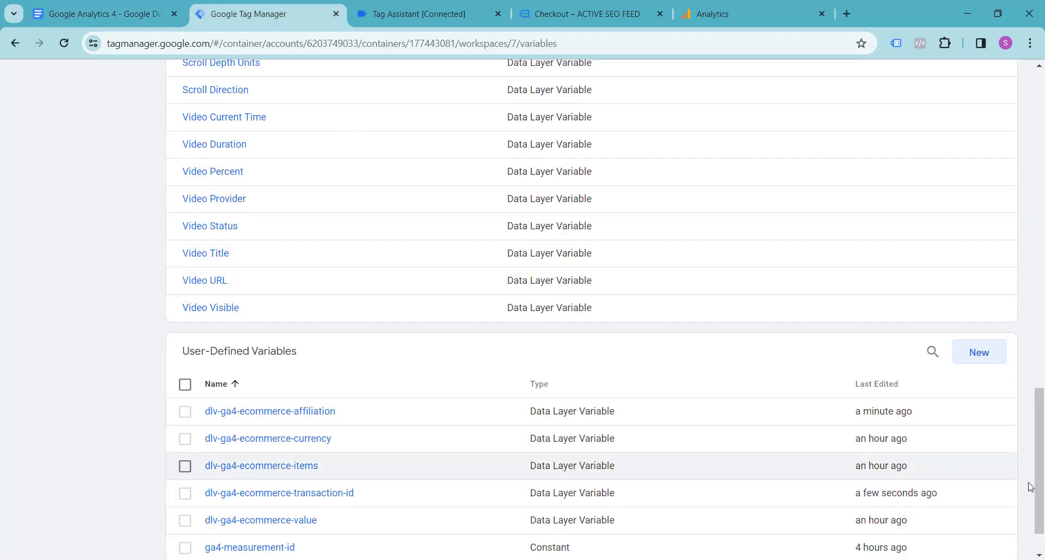
pyautogui.click(983, 361)
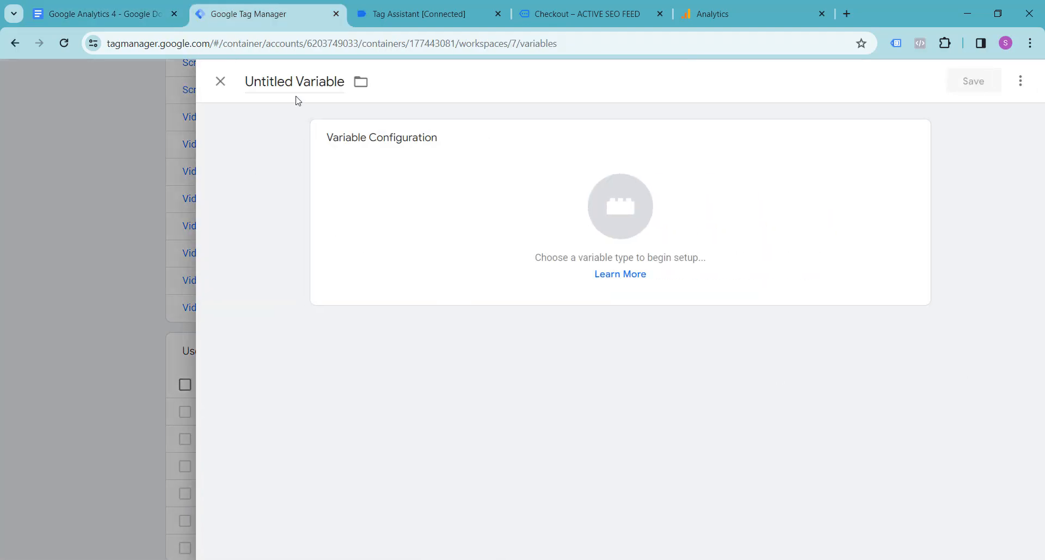
pyautogui.click(291, 78)
pyautogui.hotkey('ctrl', 'a')
pyautogui.hotkey('ctrl', 'v')
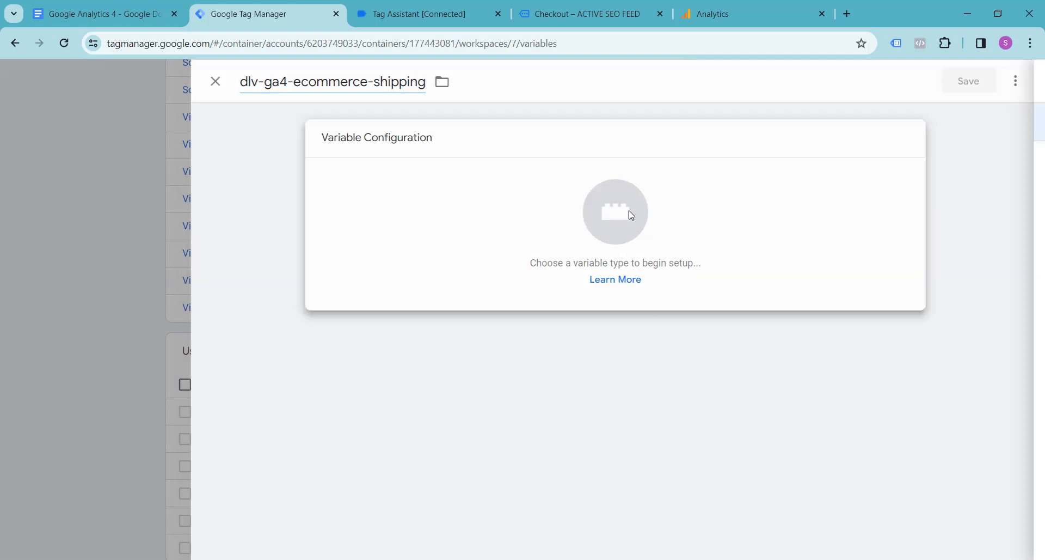
# Make it a Data Layer Variable with the name ecommerce.shipping, copying the shipping key from Tag Assistant's purchase event.
pyautogui.click(629, 211)
pyautogui.click(725, 404)
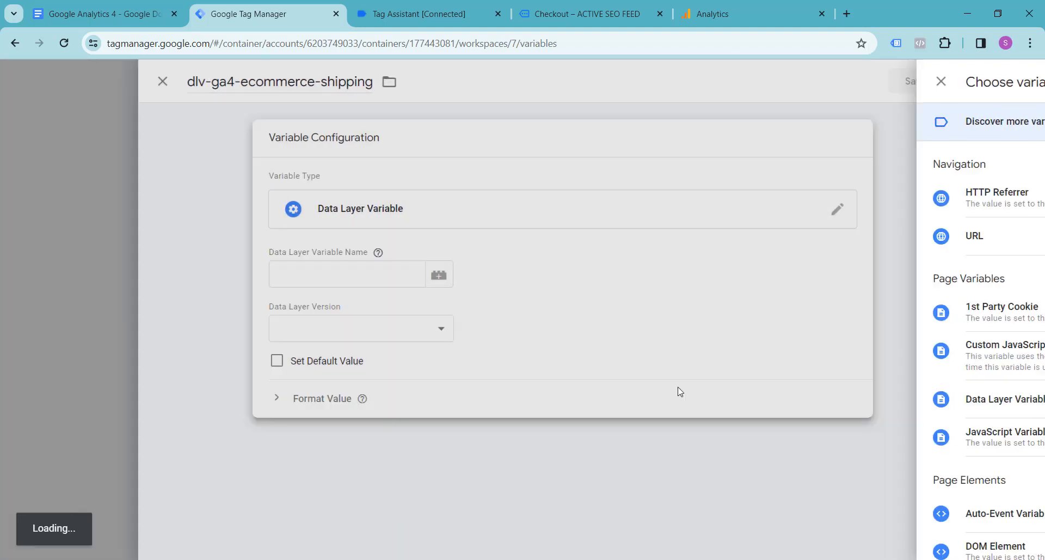
pyautogui.click(380, 273)
pyautogui.click(444, 10)
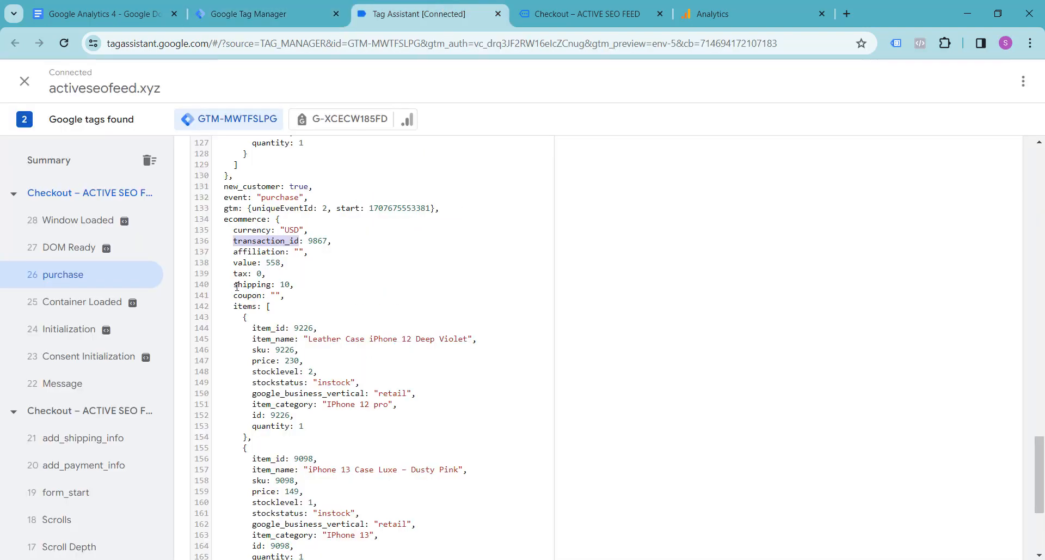
pyautogui.moveTo(235, 286); pyautogui.dragTo(271, 283)
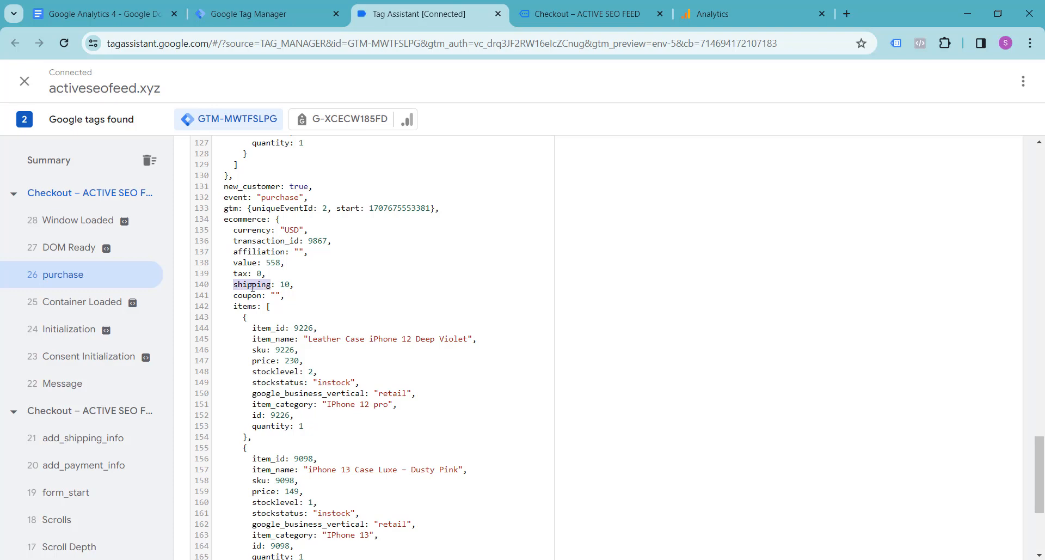
pyautogui.click(262, 14)
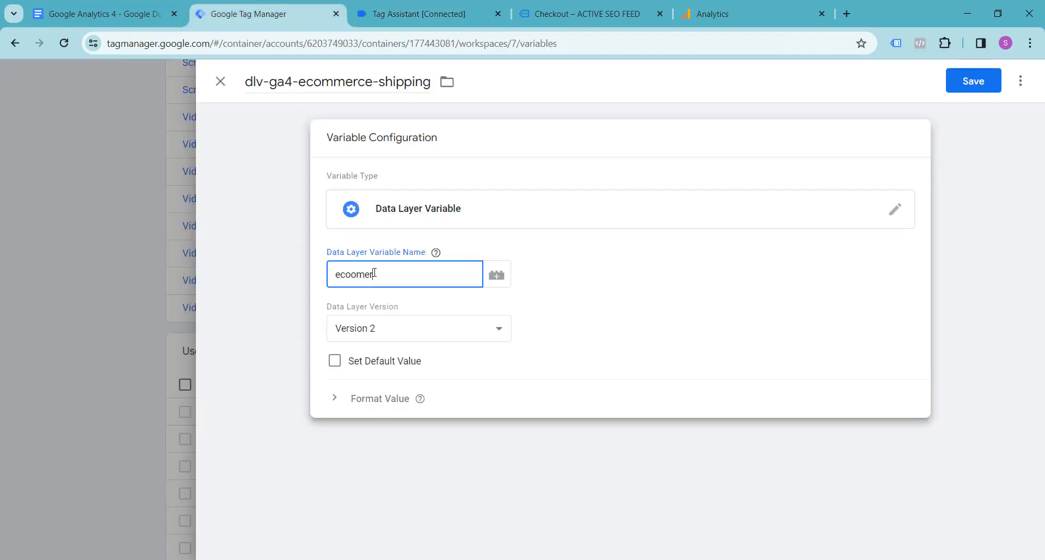
pyautogui.press('BackSpace')
pyautogui.press('BackSpace')
pyautogui.press('BackSpace')
pyautogui.press('BackSpace')
pyautogui.press('BackSpace')
pyautogui.write('ommerce.shipping')
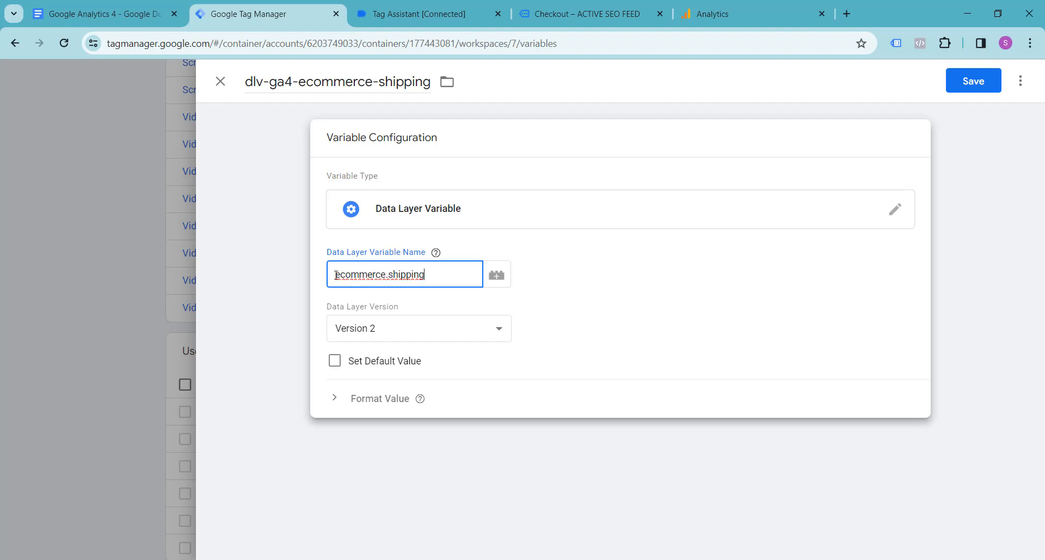
# Copy ecommerce.shipping into the Google Docs notes as the value of dlv-ga4-ecommerce-shipping.
pyautogui.moveTo(335, 274); pyautogui.dragTo(425, 273)
pyautogui.hotkey('ctrl', 'c')
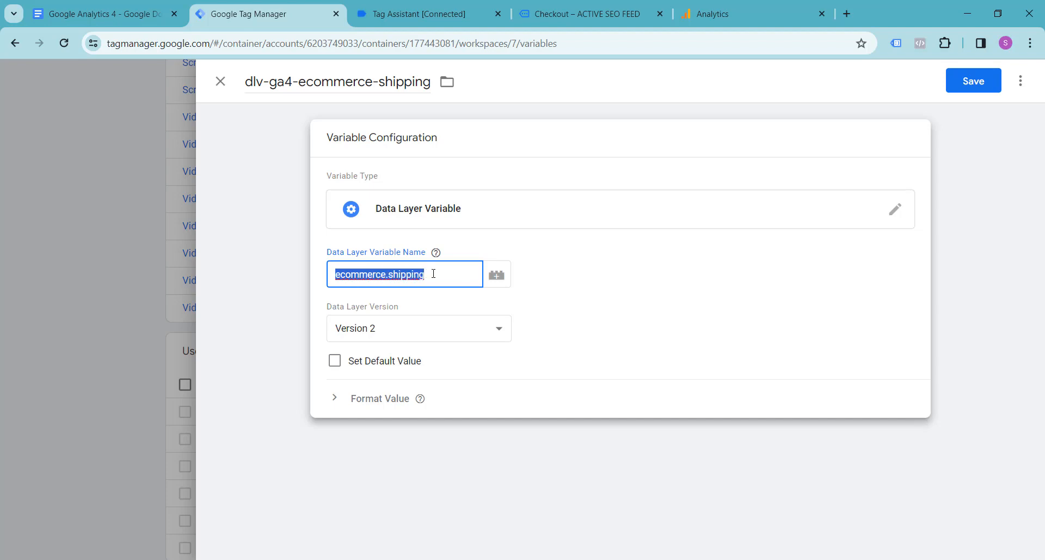
pyautogui.click(112, 12)
pyautogui.click(453, 346)
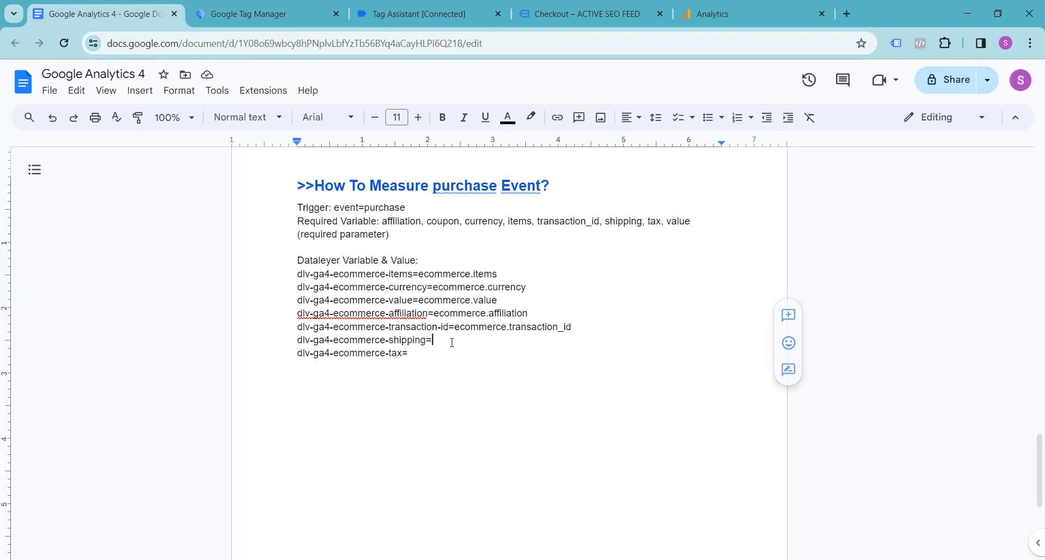
pyautogui.hotkey('ctrl', 'v')
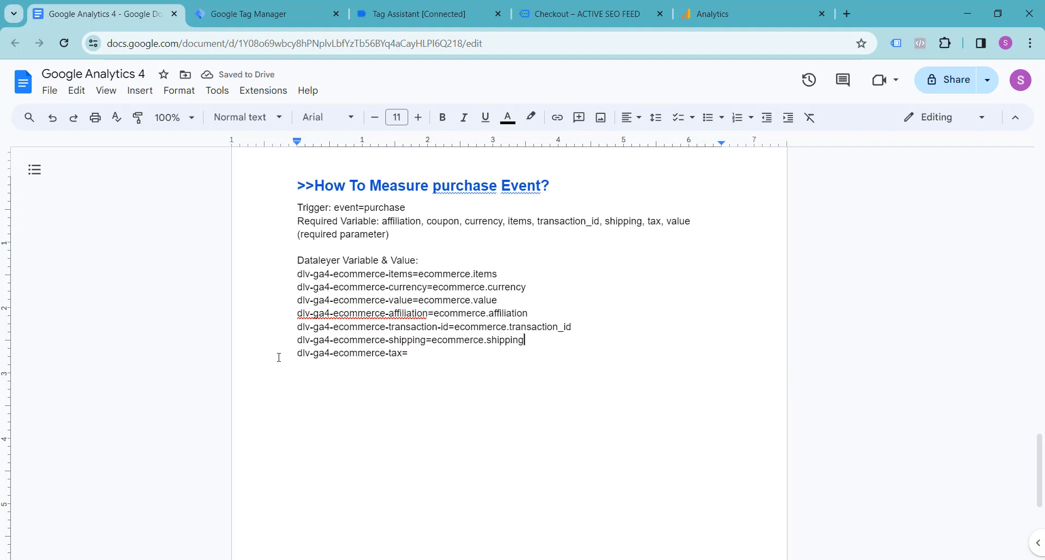
# Save the shipping variable in Google Tag Manager and create another named dlv-ga4-ecommerce-tax, copying the name from the notes.
pyautogui.moveTo(298, 355); pyautogui.dragTo(398, 359)
pyautogui.hotkey('ctrl', 'c')
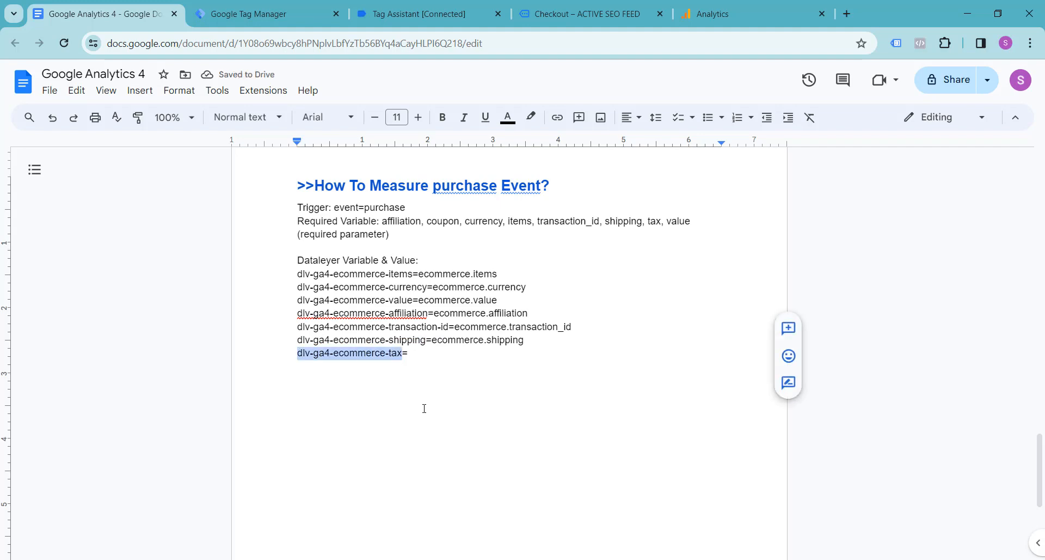
pyautogui.click(264, 13)
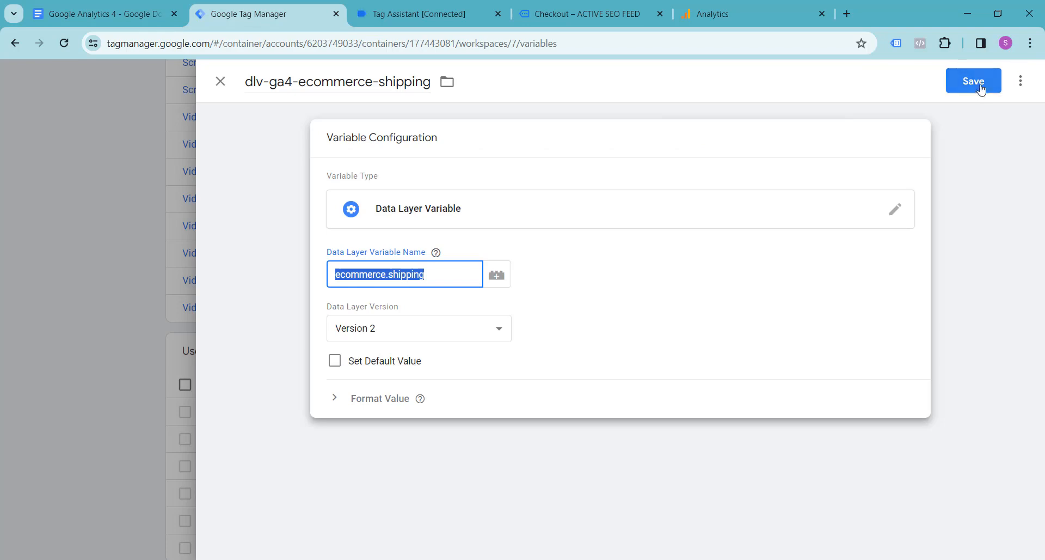
pyautogui.click(975, 82)
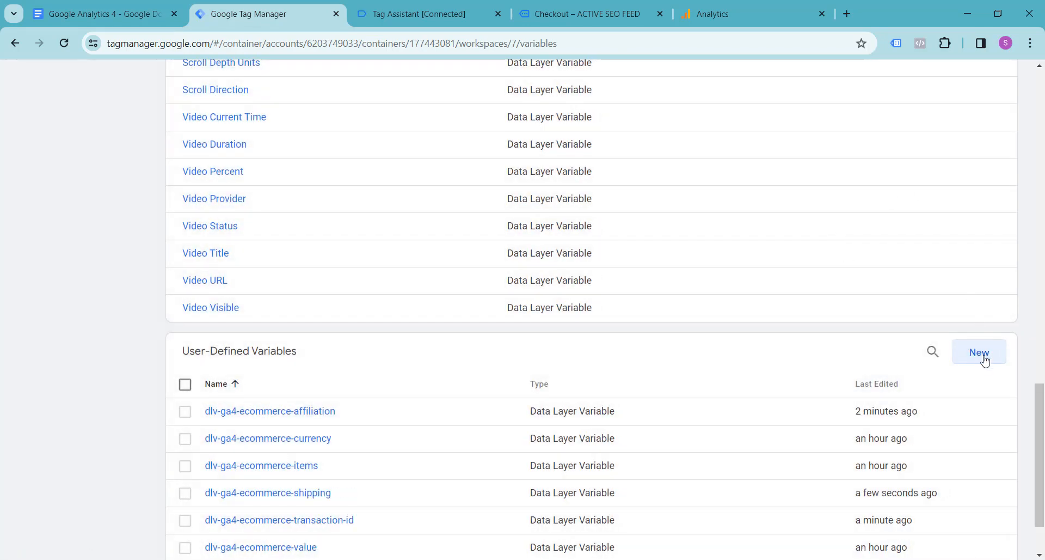
pyautogui.click(986, 360)
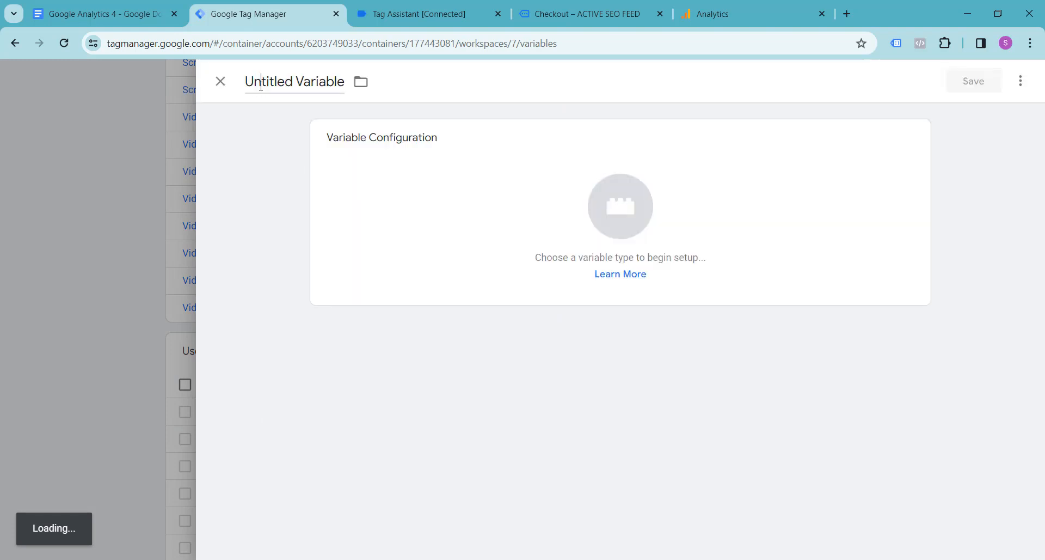
pyautogui.hotkey('ctrl', 'v')
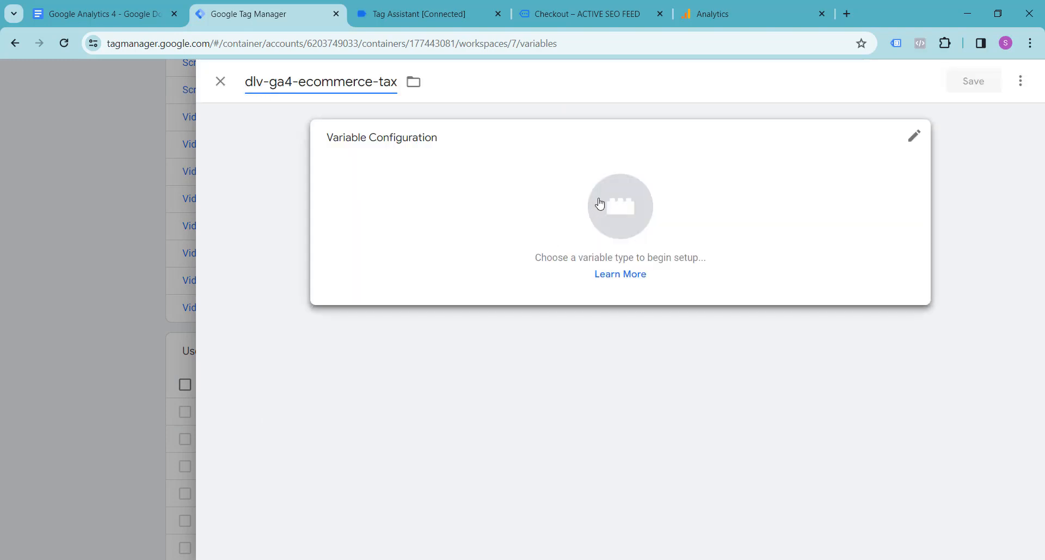
# Make it a Data Layer Variable named ecommerce.tax, copying the ecommerce and tax keys from Tag Assistant's purchase event, and save it.
pyautogui.click(621, 209)
pyautogui.click(768, 403)
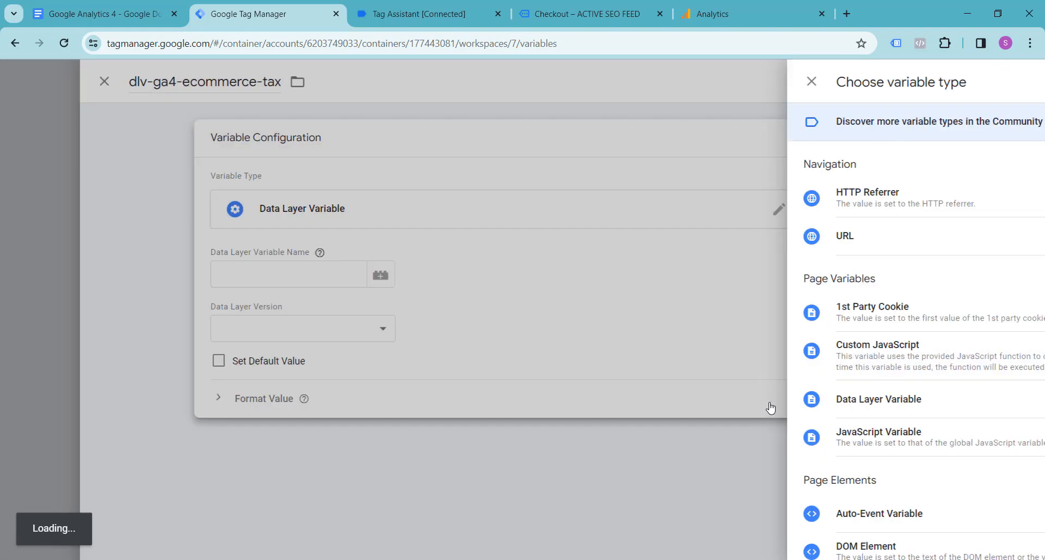
pyautogui.click(414, 12)
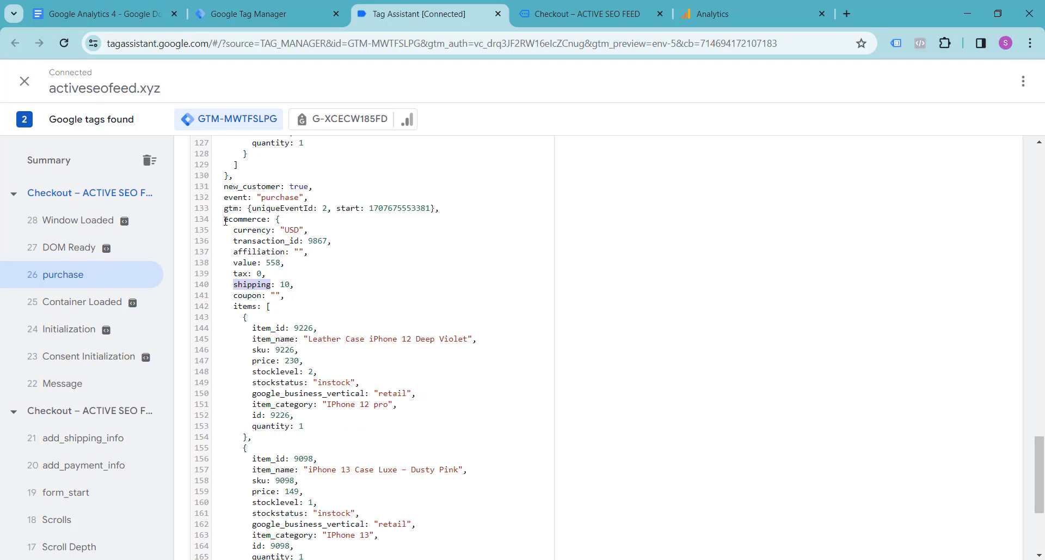
pyautogui.moveTo(225, 221); pyautogui.dragTo(268, 220)
pyautogui.hotkey('ctrl', 'c')
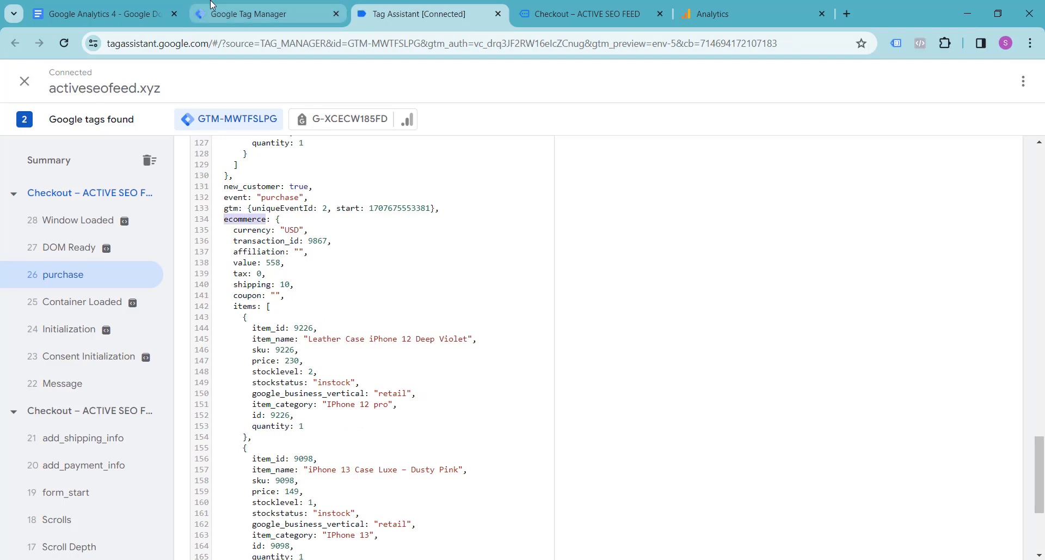
pyautogui.click(267, 14)
pyautogui.hotkey('ctrl', 'v')
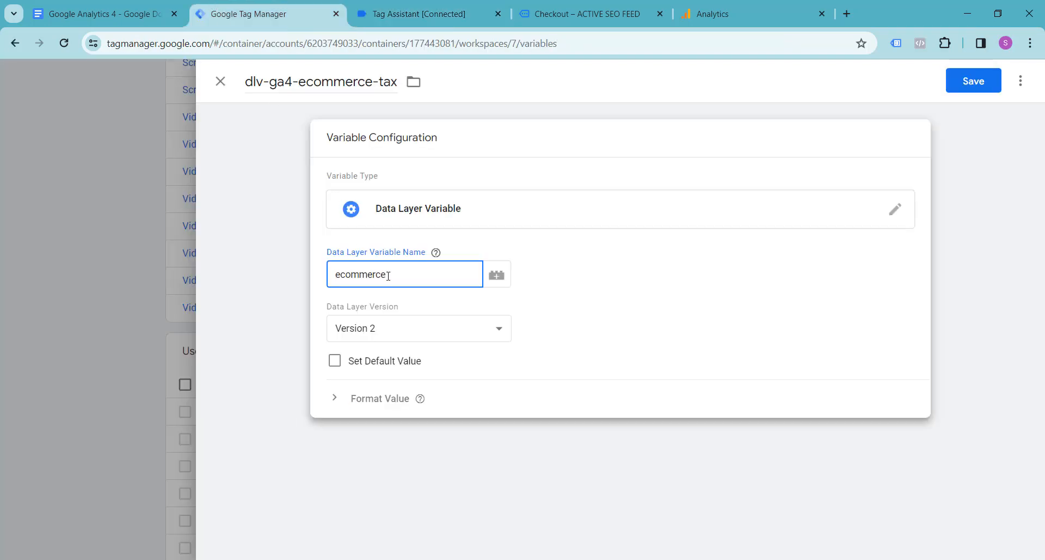
pyautogui.click(430, 14)
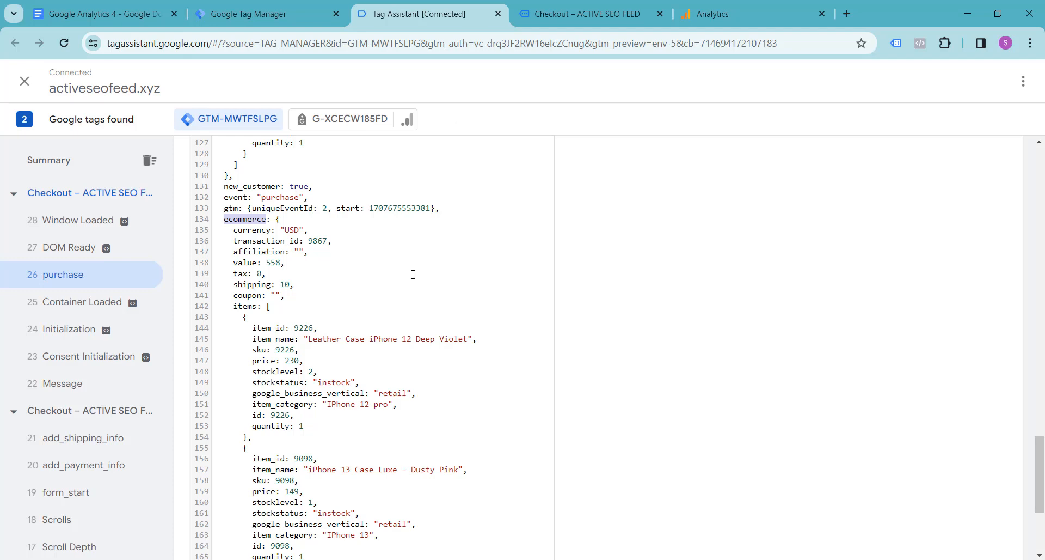
pyautogui.doubleClick(236, 274)
pyautogui.hotkey('ctrl', 'c')
pyautogui.click(267, 13)
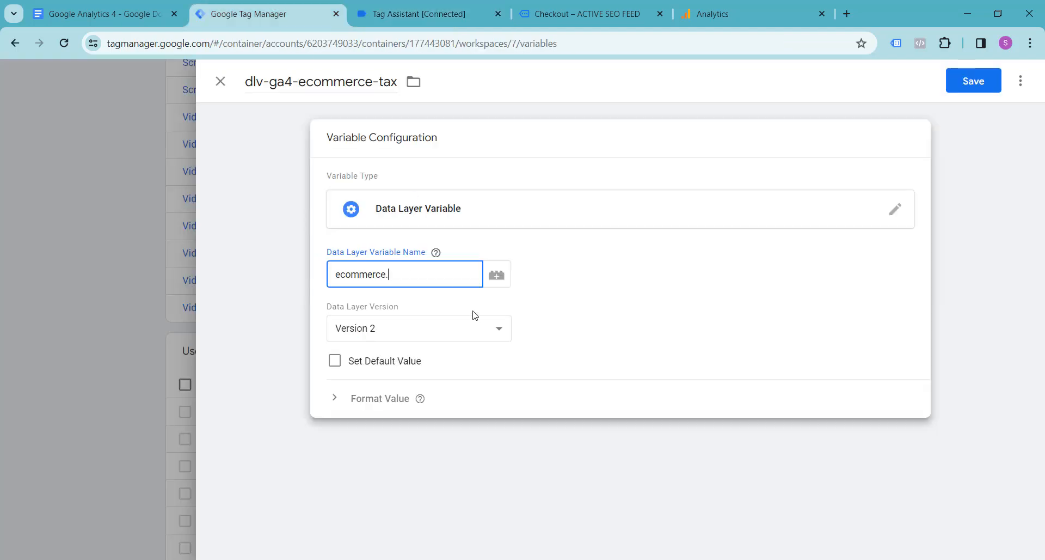
pyautogui.hotkey('ctrl', 'v')
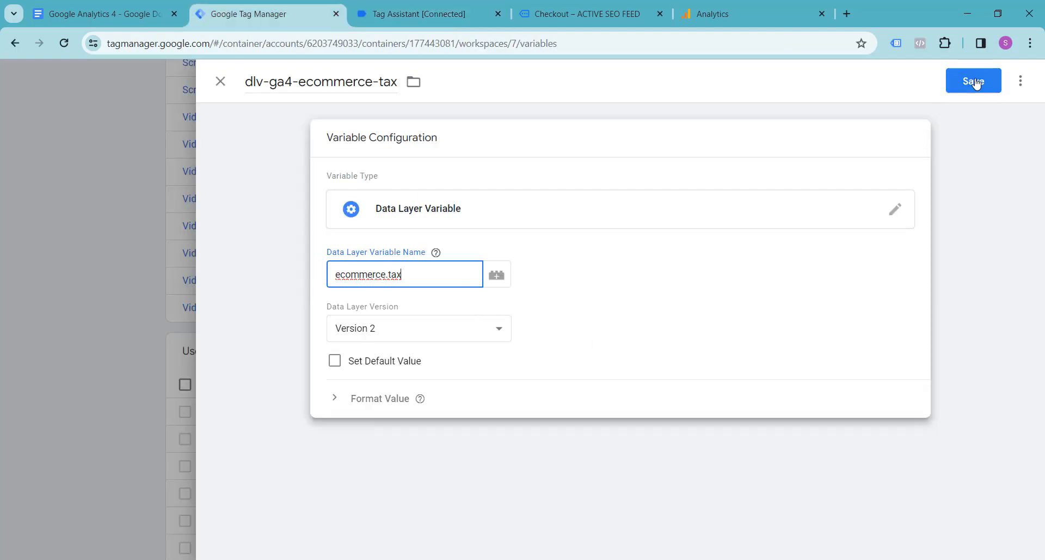
pyautogui.click(969, 80)
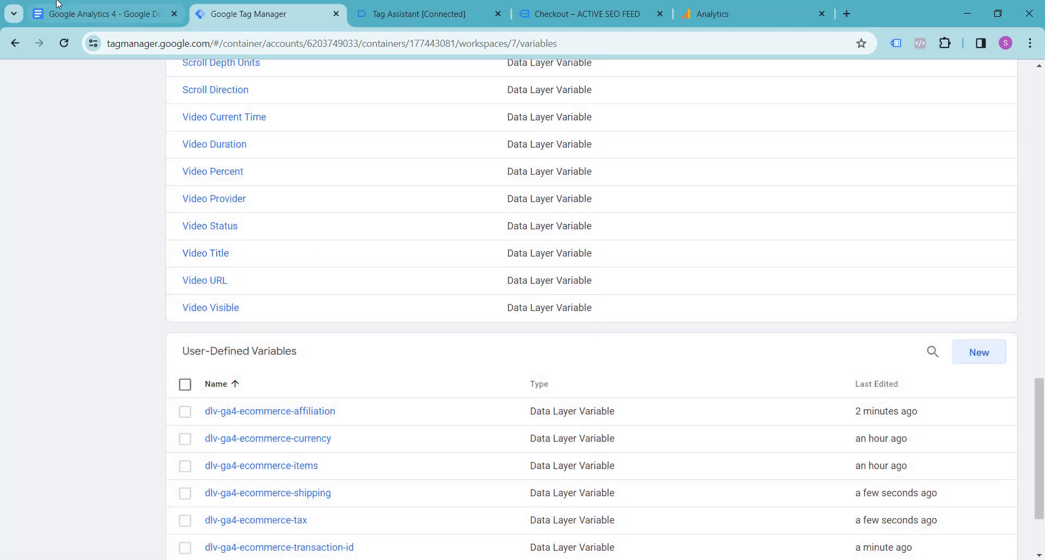
# Record ecommerce.tax as the value of dlv-ga4-ecommerce-tax in the Google Docs notes, adapting a copy of the ecommerce.shipping value.
pyautogui.click(55, 3)
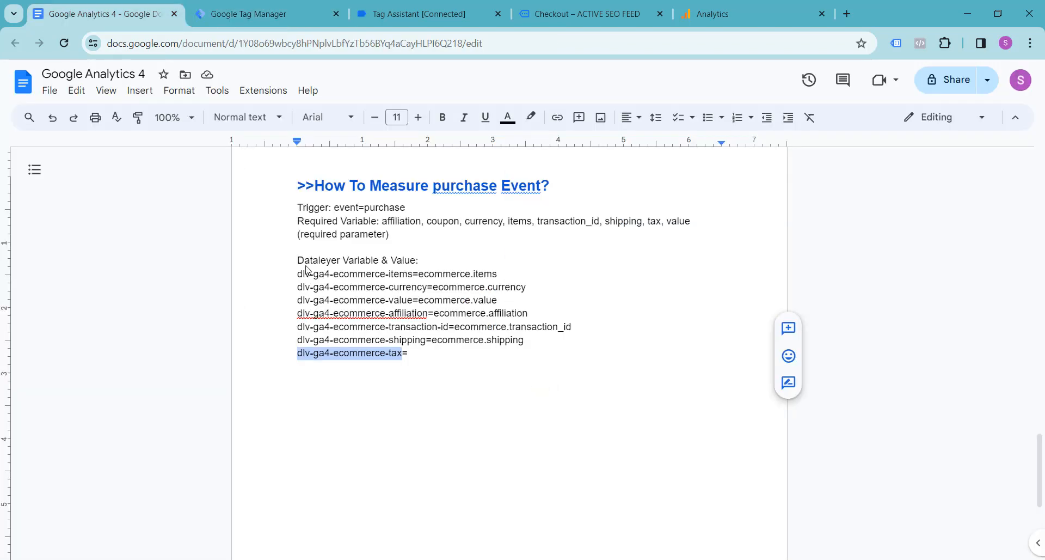
pyautogui.click(434, 340)
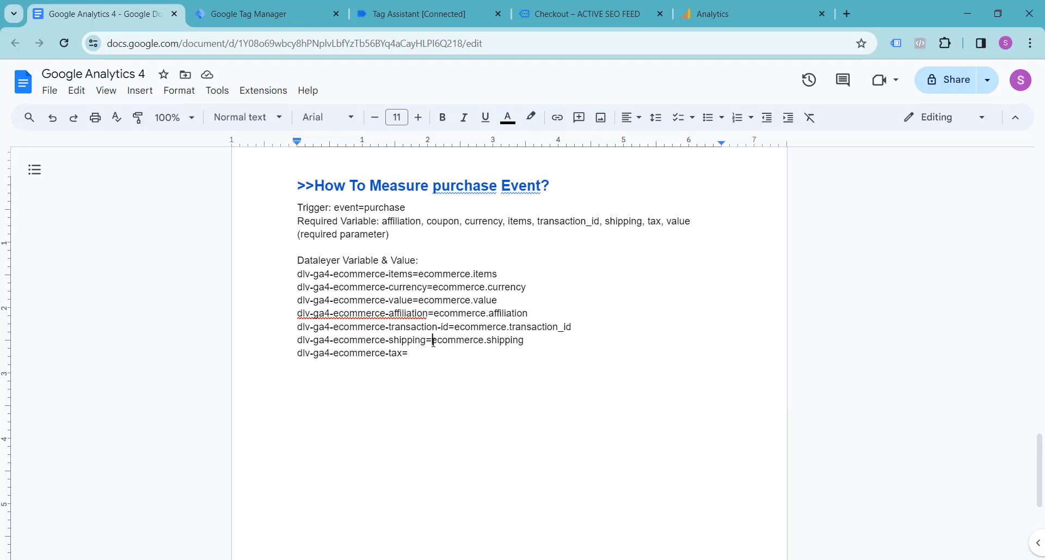
pyautogui.moveTo(434, 340); pyautogui.dragTo(526, 338)
pyautogui.hotkey('ctrl', 'c')
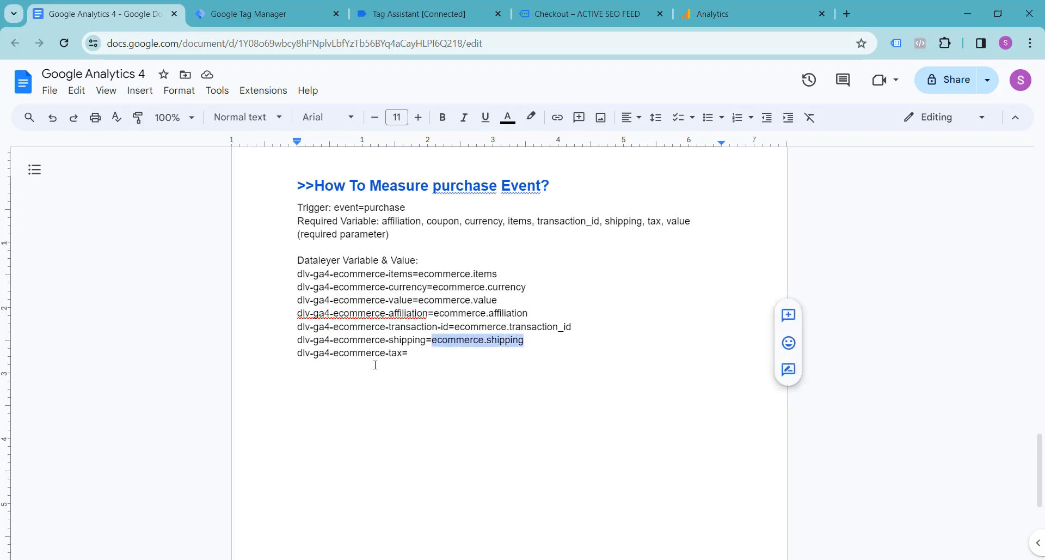
pyautogui.click(424, 353)
pyautogui.hotkey('ctrl', 'v')
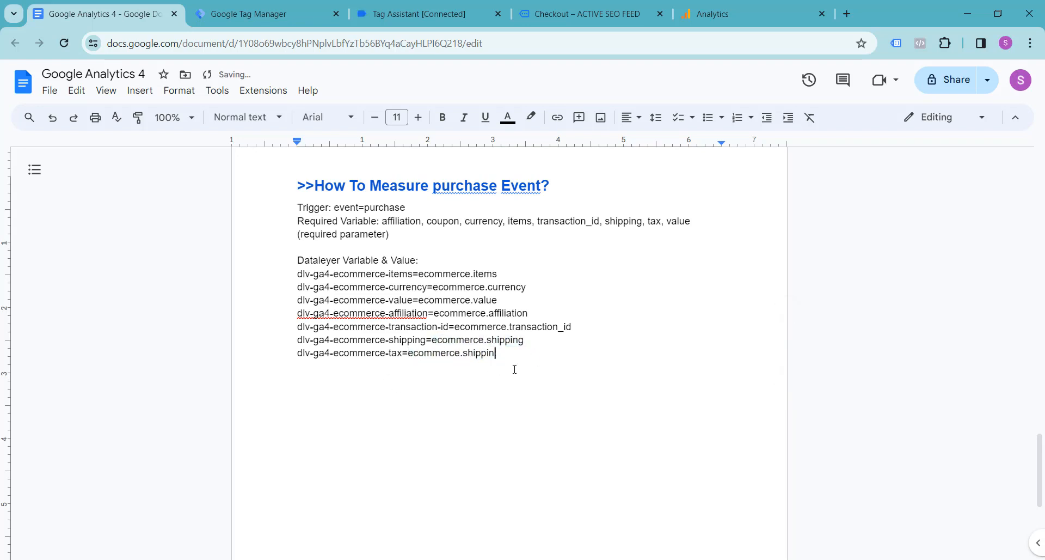
pyautogui.press('BackSpace')
pyautogui.press('BackSpace')
pyautogui.press('BackSpace')
pyautogui.press('BackSpace')
pyautogui.press('BackSpace')
pyautogui.press('BackSpace')
pyautogui.write('tax')
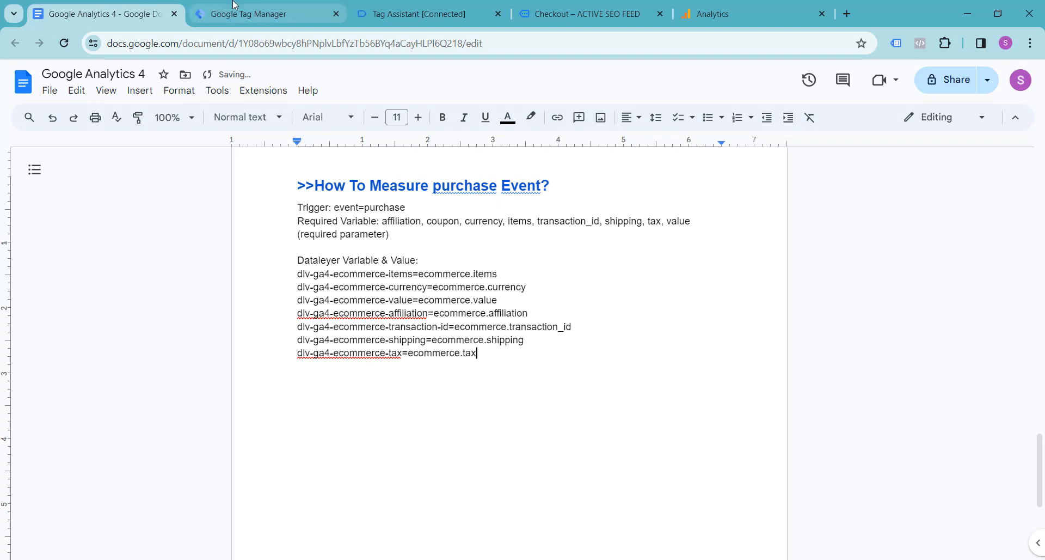
# Return to Google Tag Manager and open the workspace's list of triggers.
pyautogui.click(261, 14)
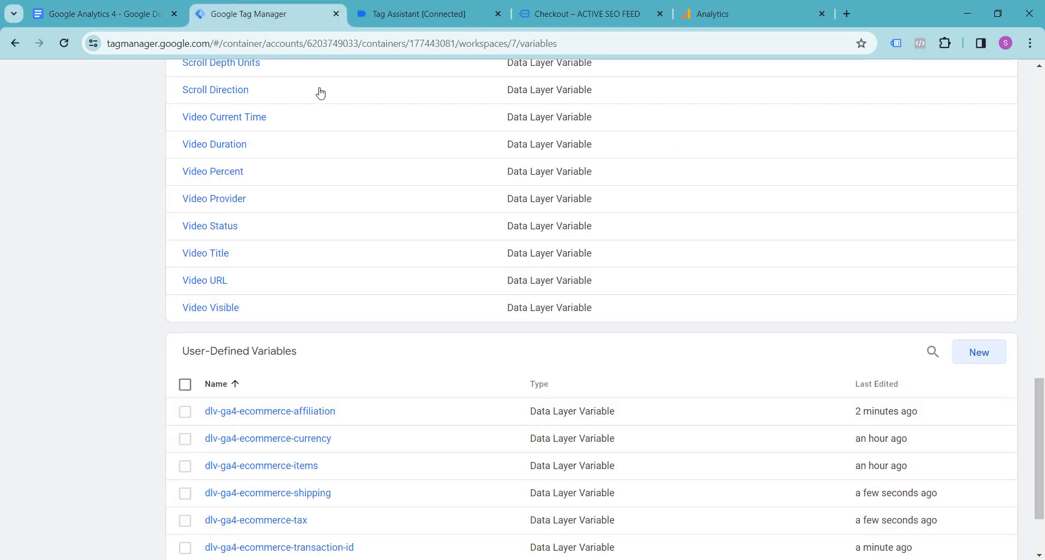
pyautogui.scroll(9, 388, 217)
pyautogui.scroll(10, 388, 217)
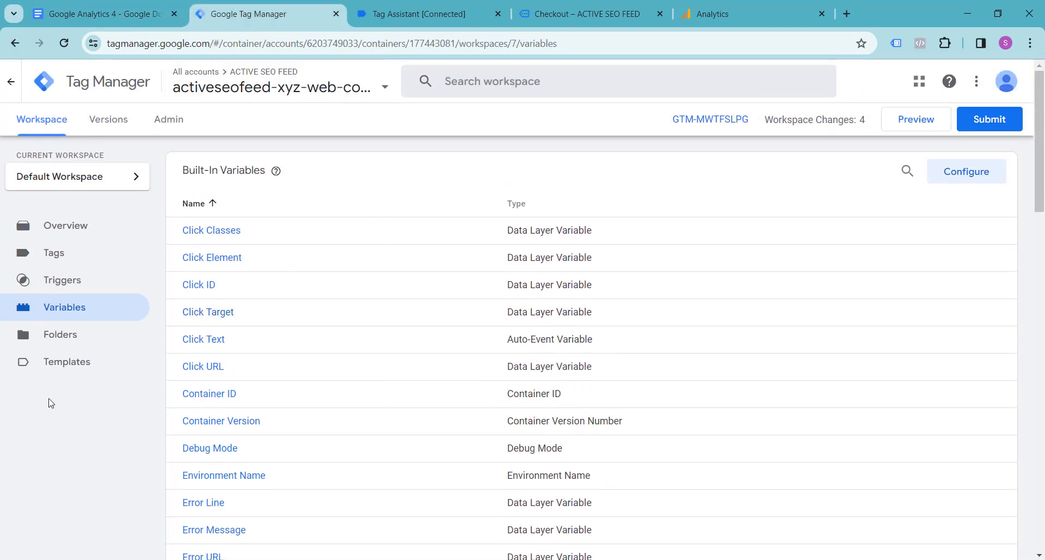
pyautogui.click(64, 281)
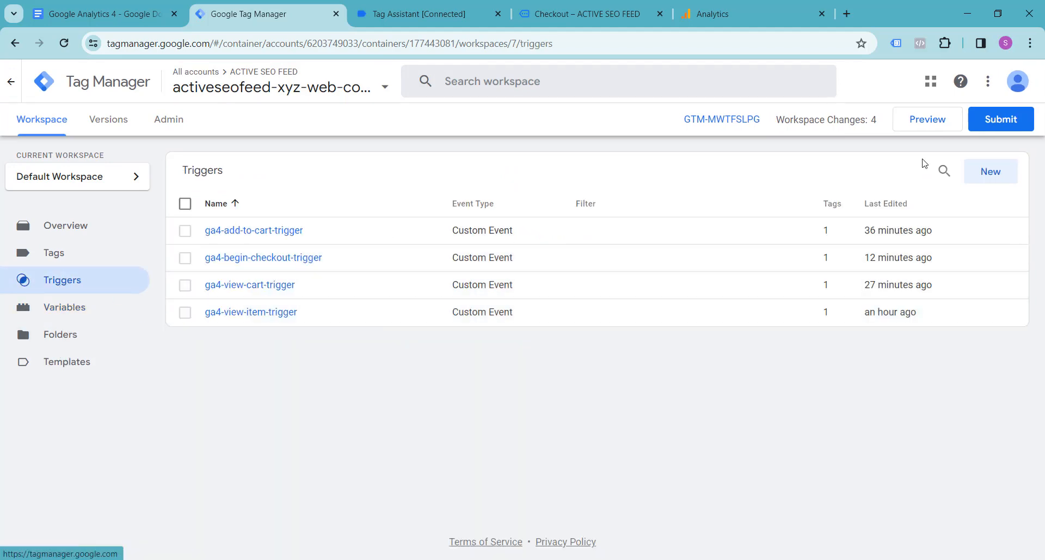
# Create a trigger named ga4-purchase-trigger and make it a Custom Event trigger.
pyautogui.click(991, 172)
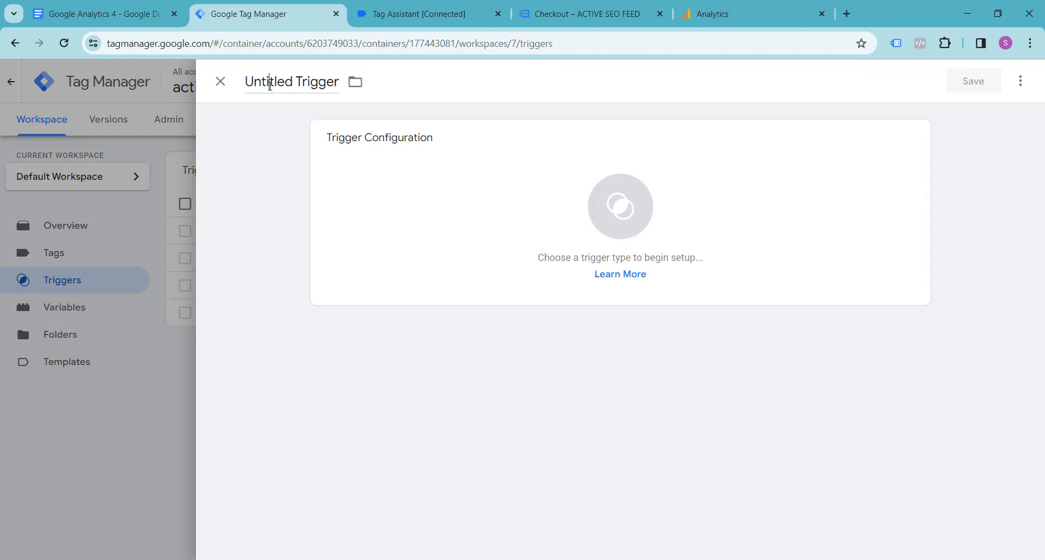
pyautogui.click(270, 84)
pyautogui.write('ga4')
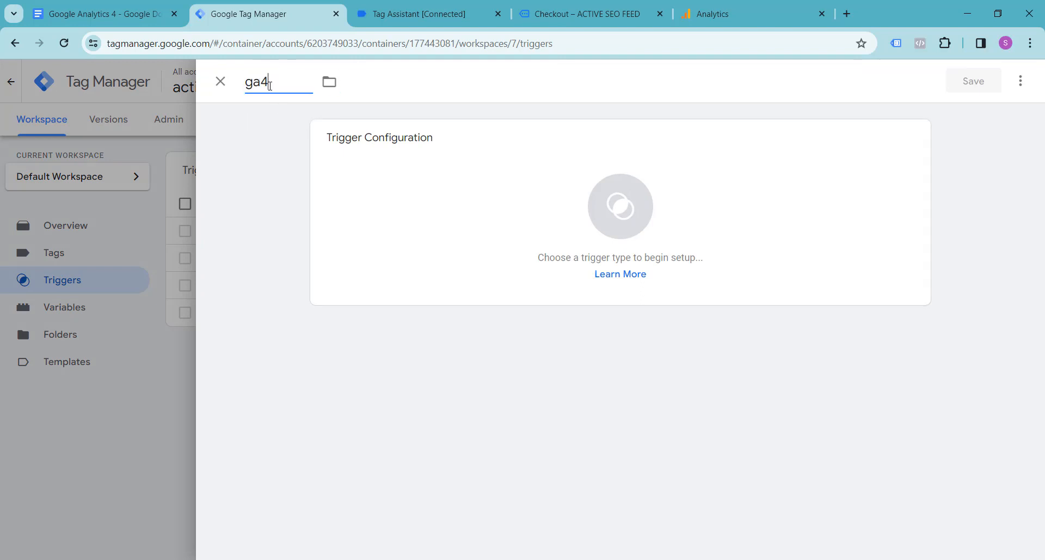
pyautogui.write('-purchase-trigger')
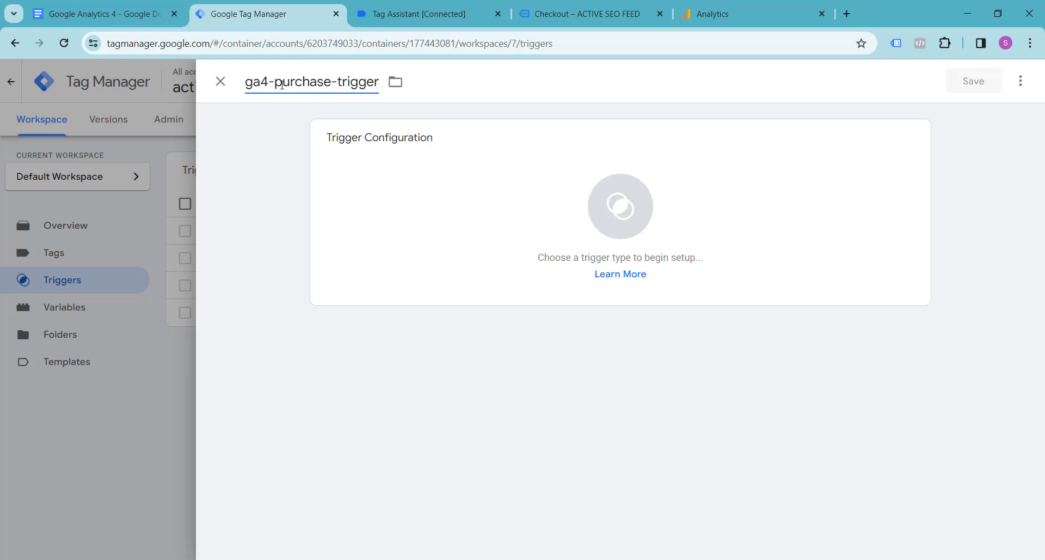
pyautogui.click(623, 222)
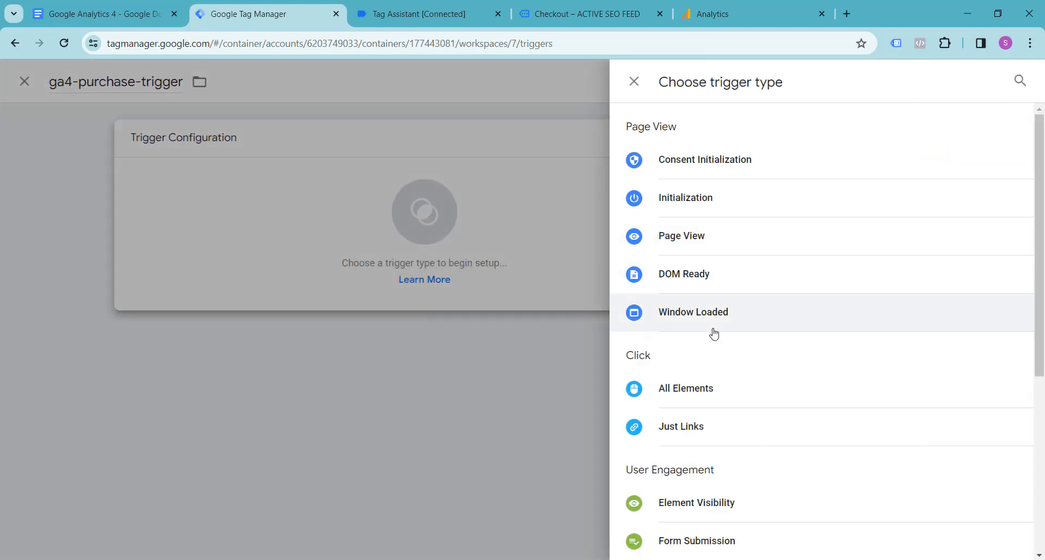
pyautogui.scroll(-4, 714, 333)
pyautogui.click(700, 490)
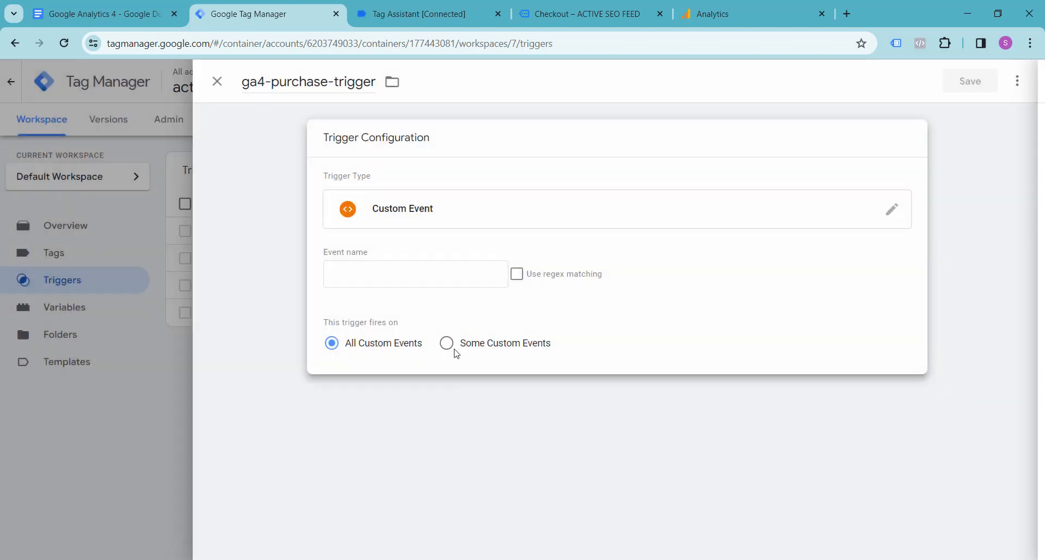
# Set the trigger's event name to purchase, copying it from the purchase event in Tag Assistant, and save the trigger.
pyautogui.click(417, 273)
pyautogui.click(419, 14)
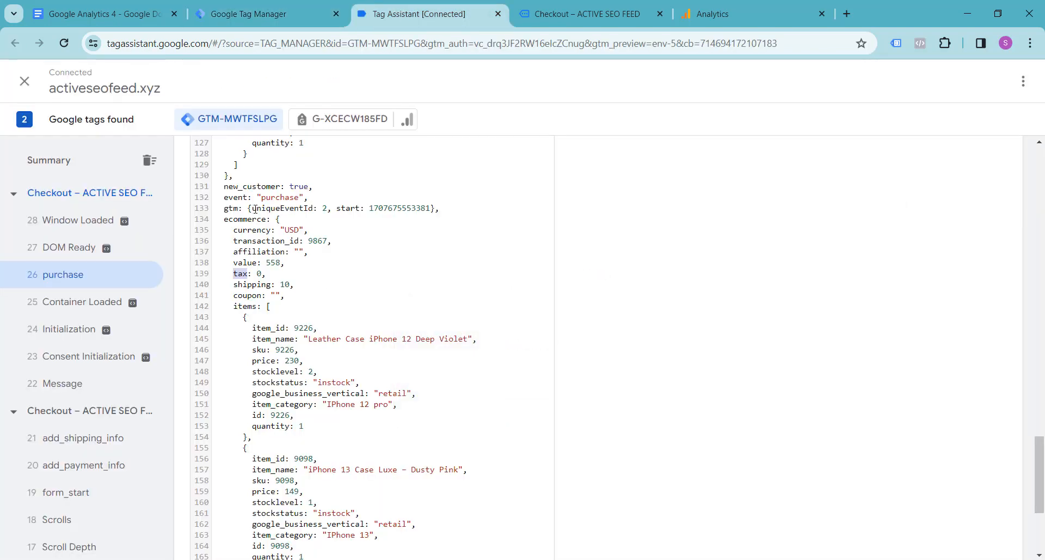
pyautogui.moveTo(261, 198); pyautogui.dragTo(299, 199)
pyautogui.hotkey('ctrl', 'c')
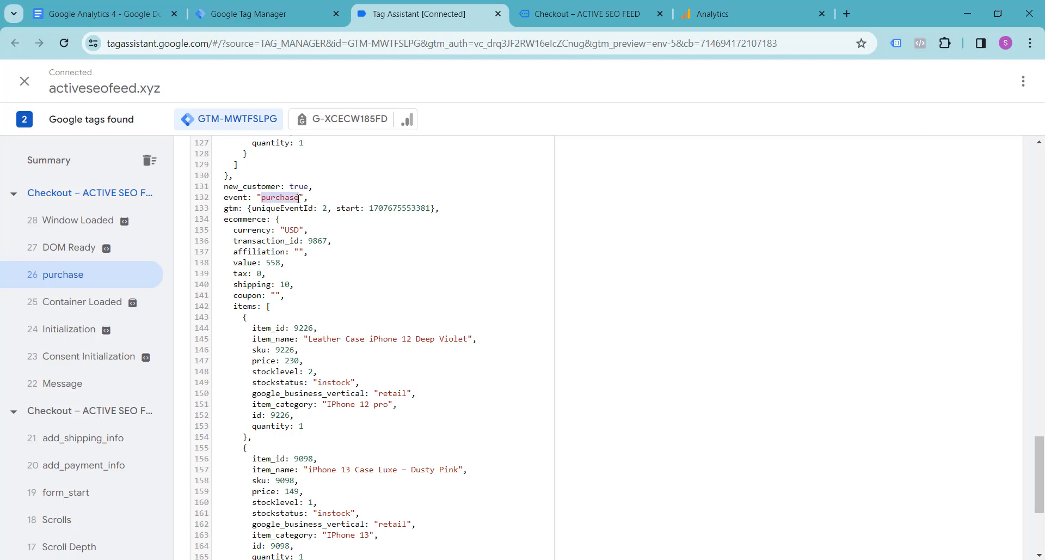
pyautogui.click(261, 13)
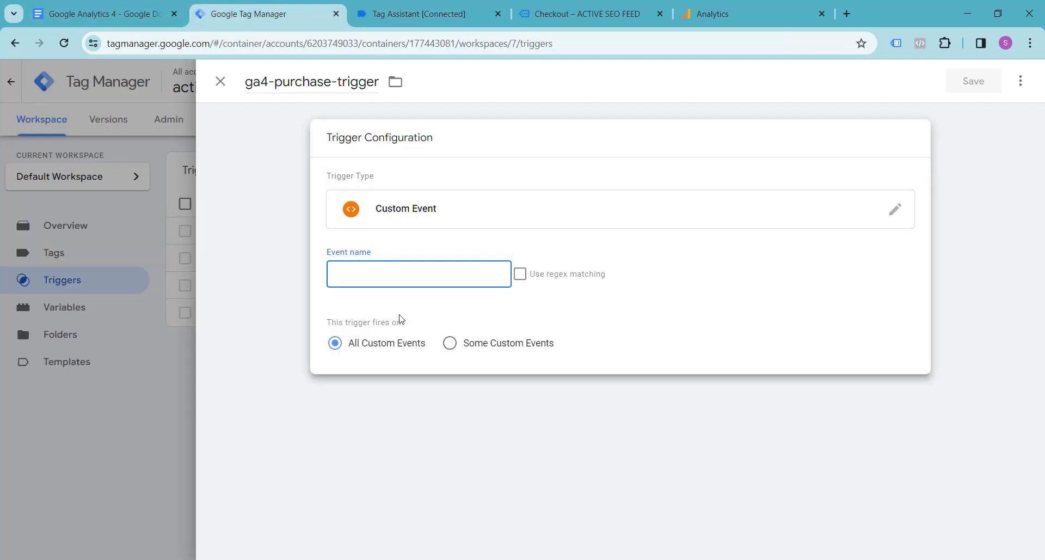
pyautogui.hotkey('ctrl', 'v')
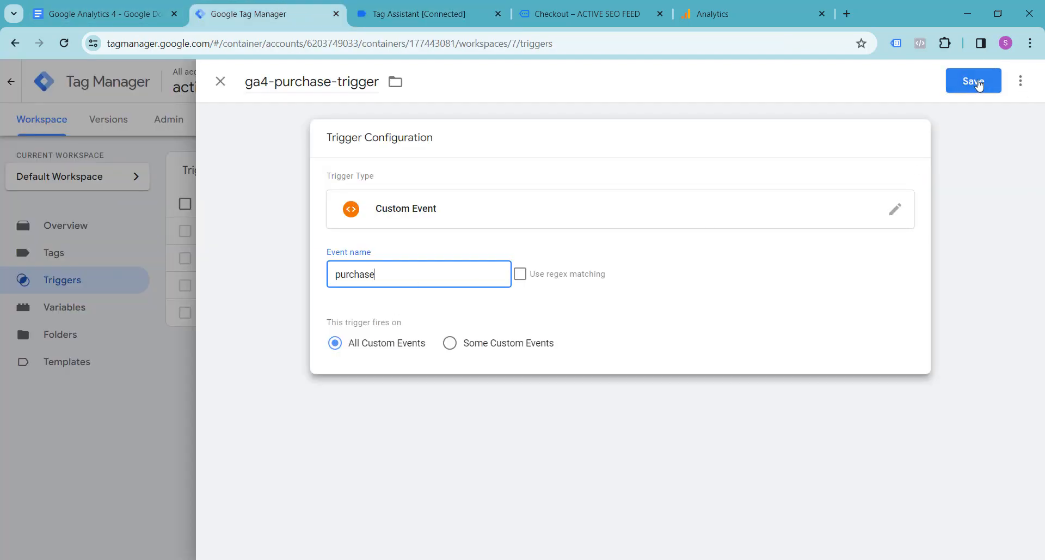
pyautogui.click(975, 81)
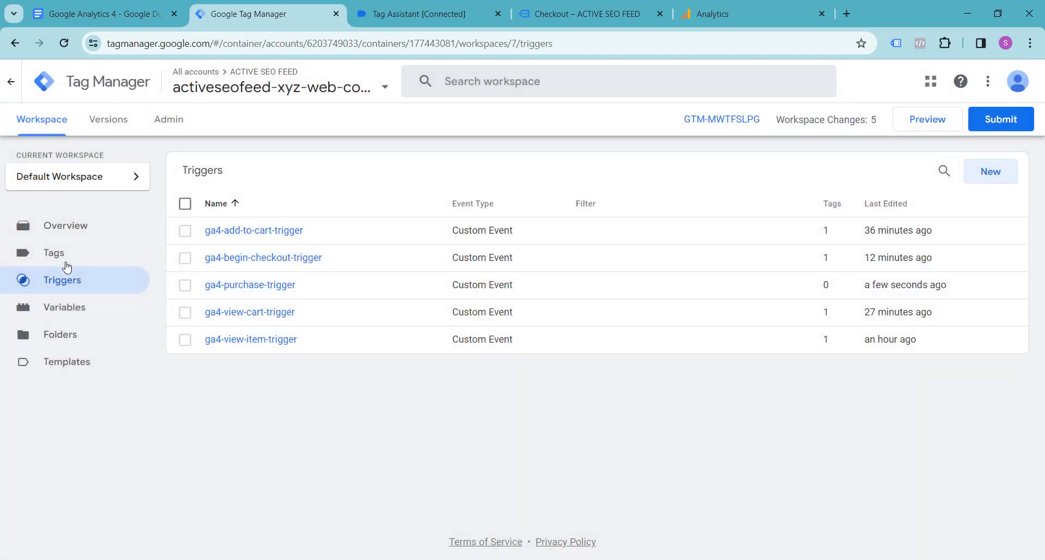
# Create a tag named GA4-PURCHASE-TAG in the workspace and make it a Google Analytics: GA4 Event tag.
pyautogui.click(62, 261)
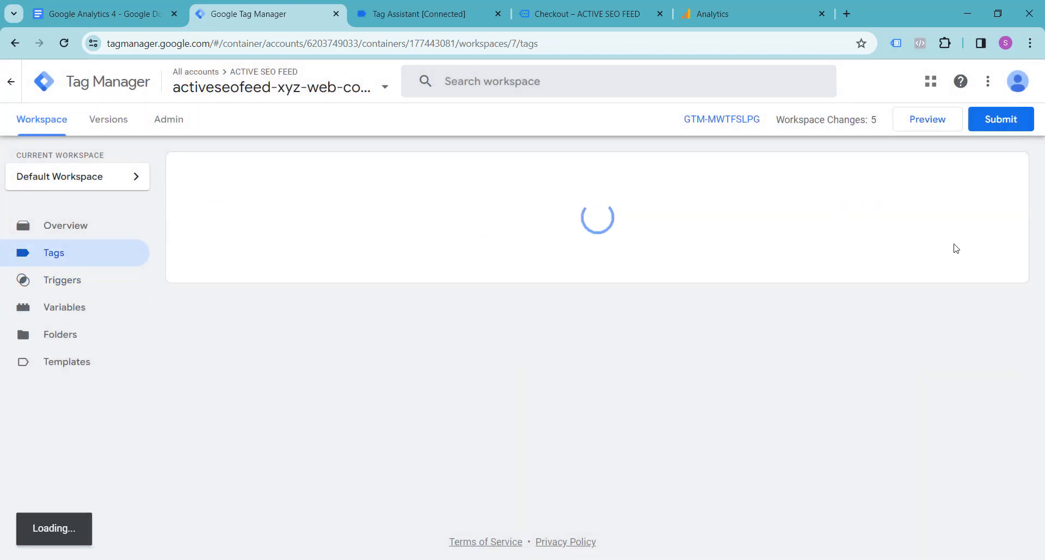
pyautogui.click(991, 172)
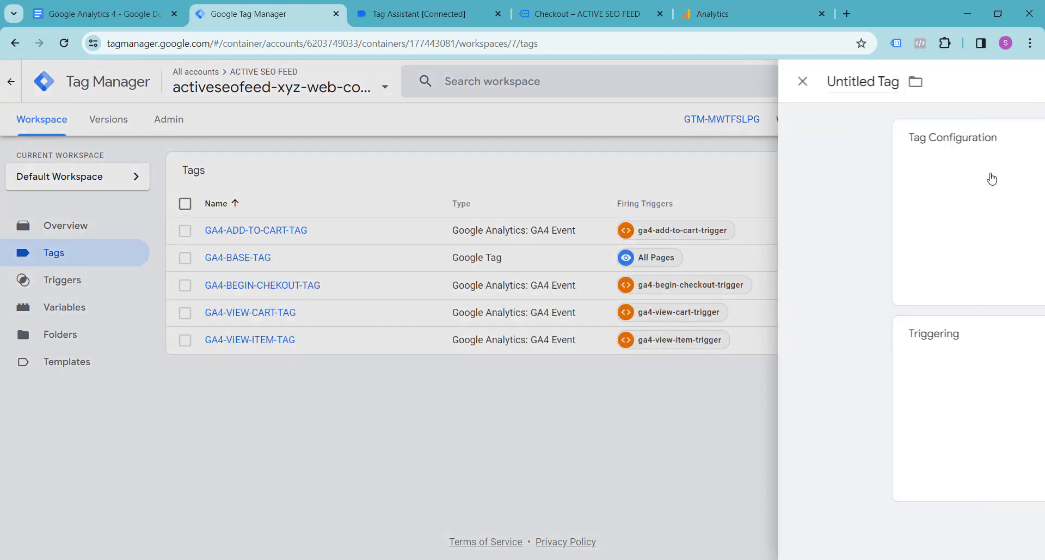
pyautogui.click(286, 81)
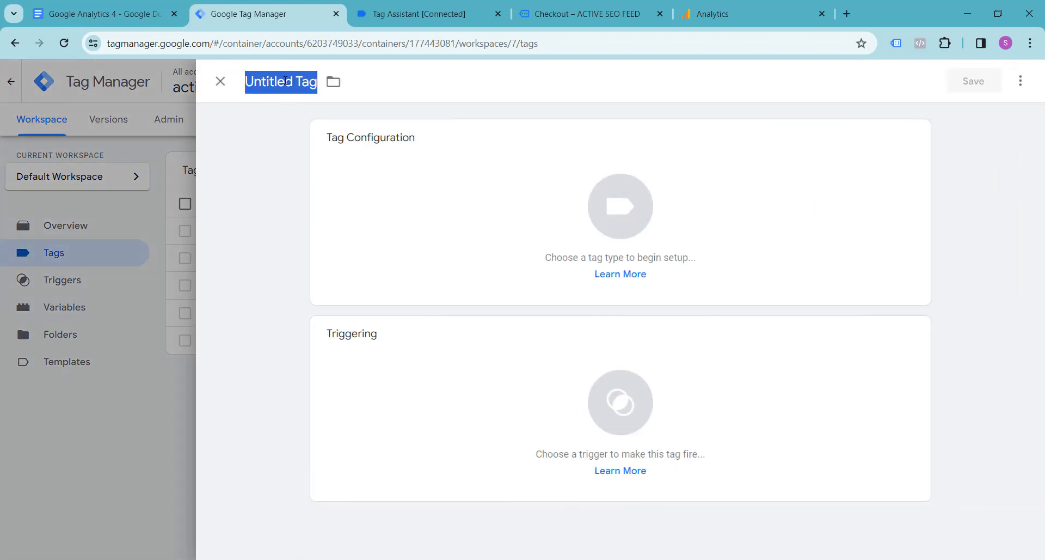
pyautogui.write('GA4')
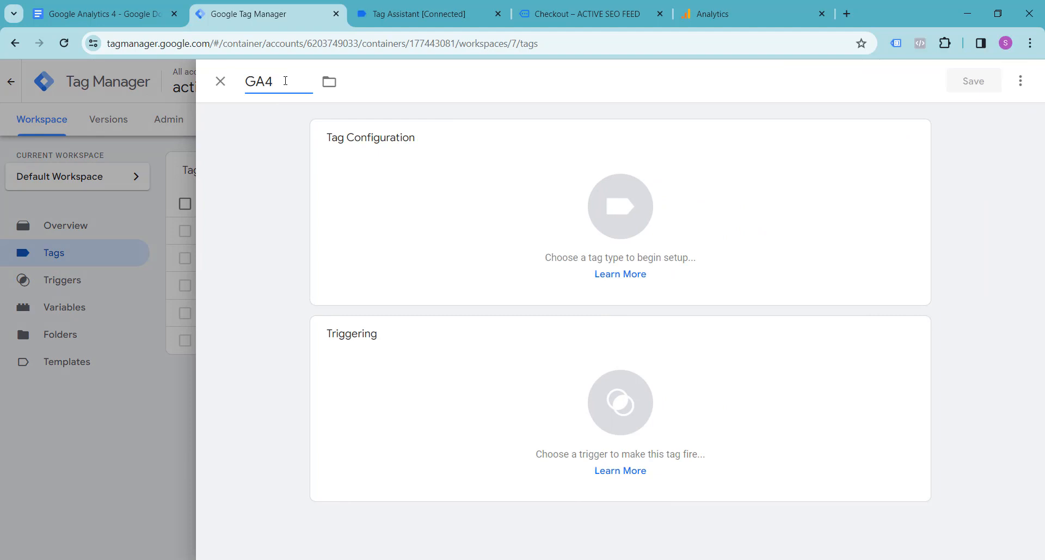
pyautogui.write('-PURCHAS')
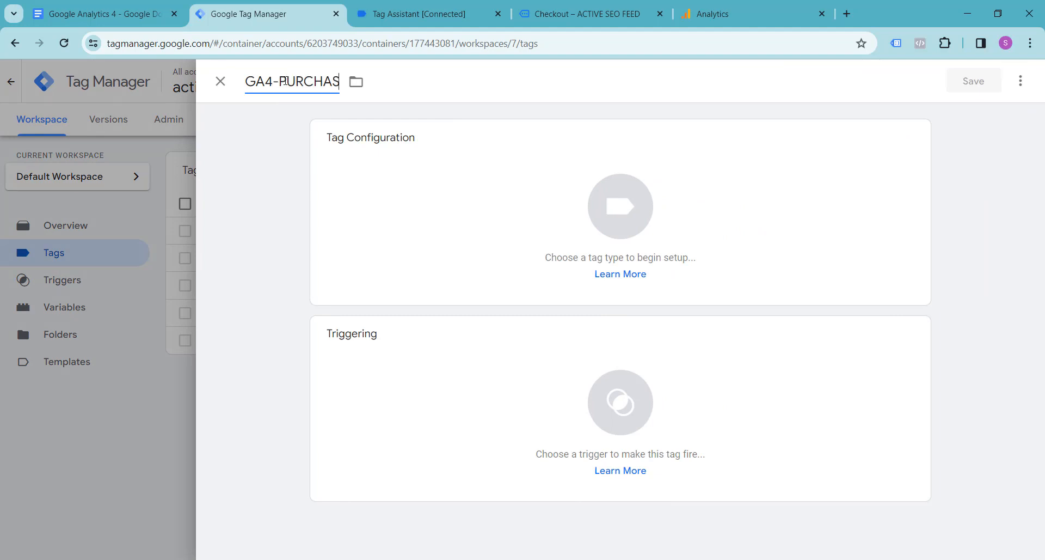
pyautogui.write('E-TAG')
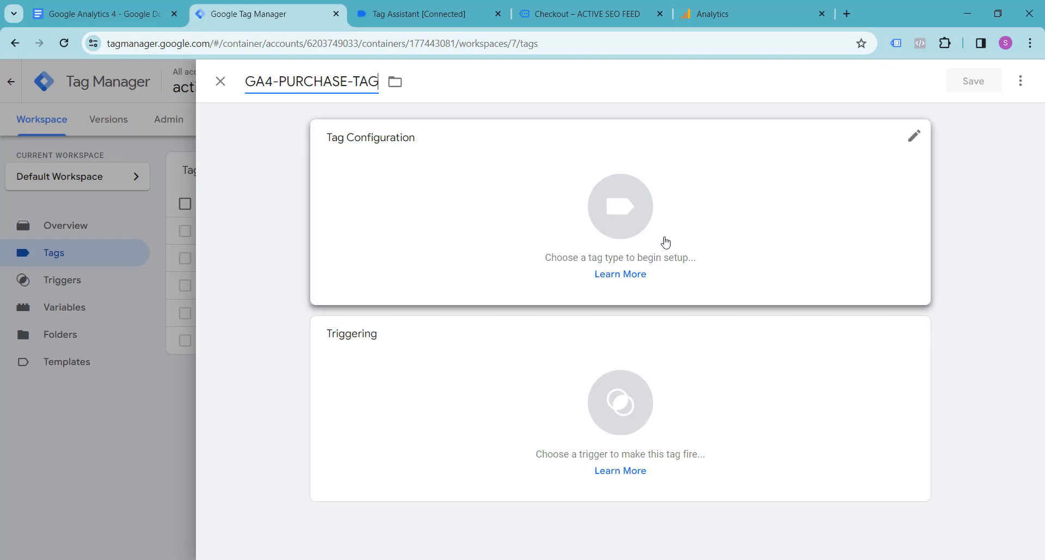
pyautogui.click(609, 215)
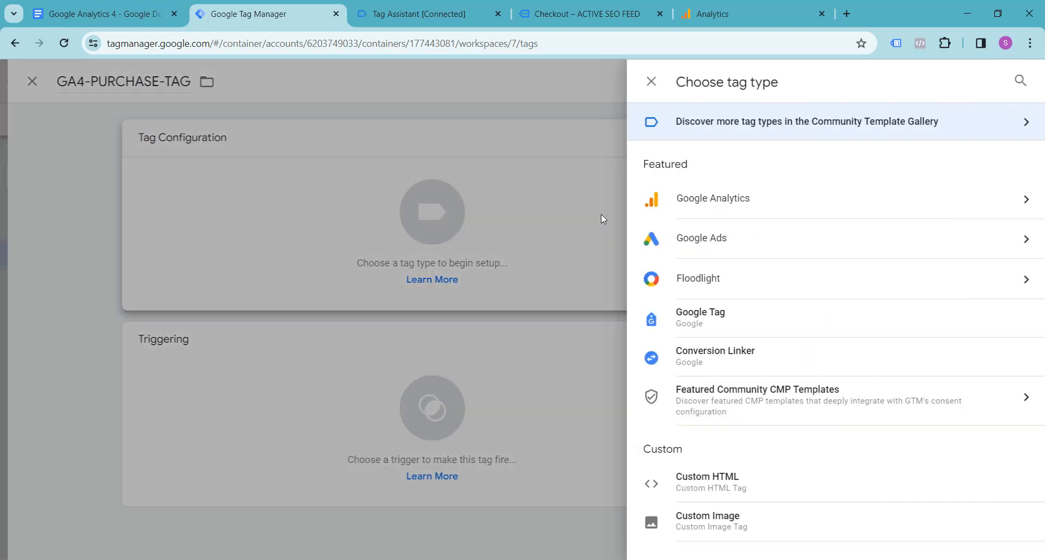
pyautogui.click(727, 217)
pyautogui.click(749, 217)
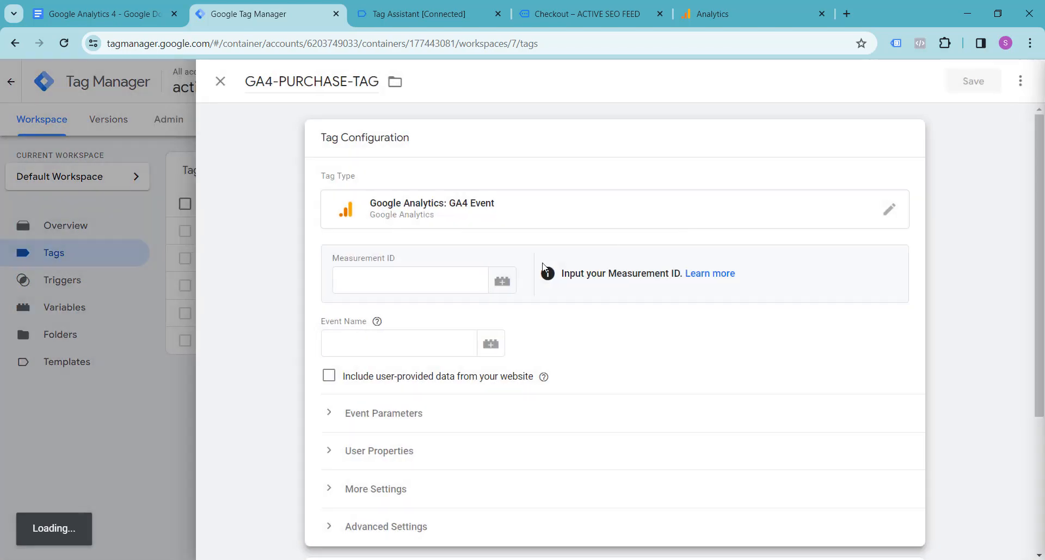
# Set the tag's Measurement ID to the {{ga4-measurement-id}} variable and its event name to purchase.
pyautogui.click(370, 283)
pyautogui.write('{{')
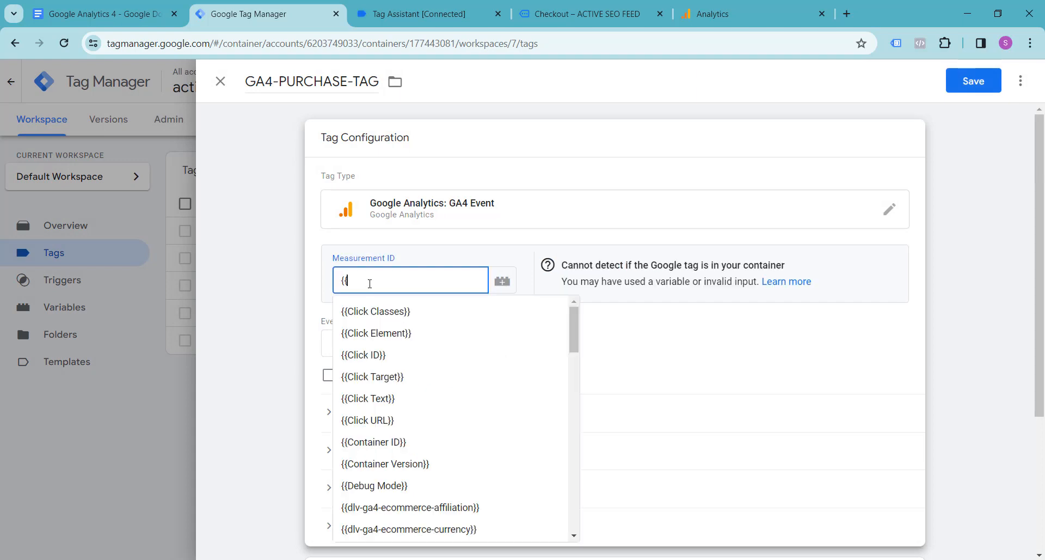
pyautogui.write('ga4')
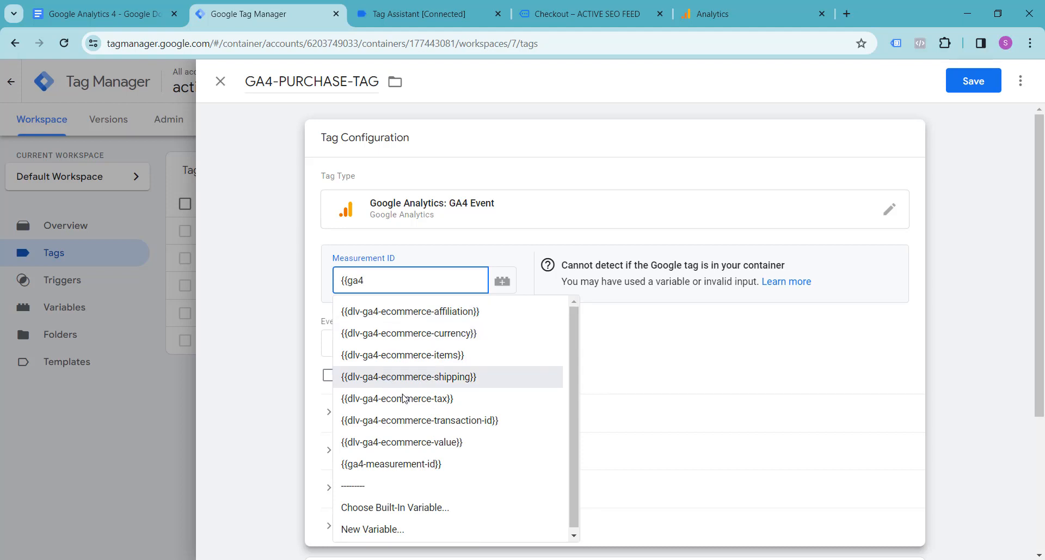
pyautogui.click(409, 467)
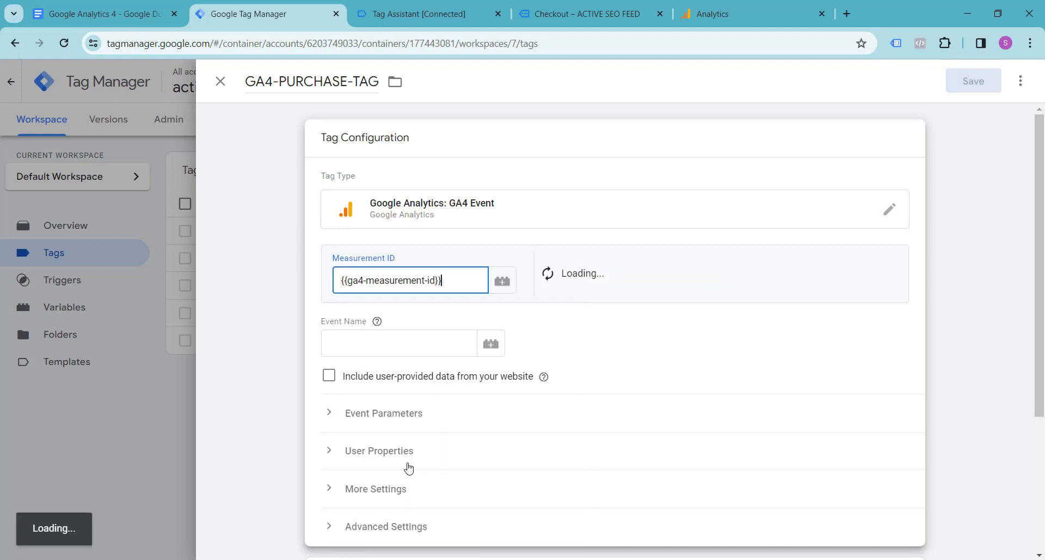
pyautogui.click(405, 351)
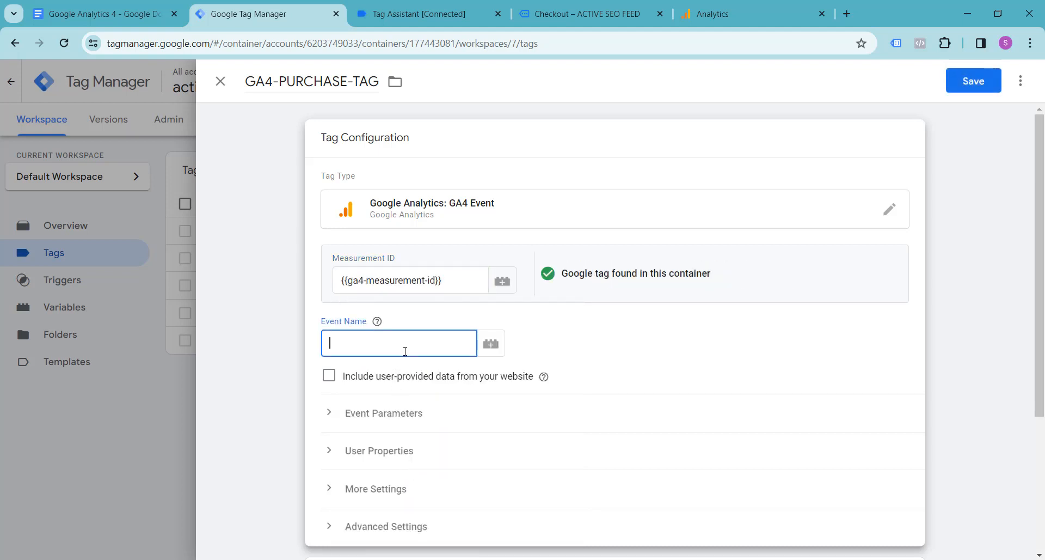
pyautogui.write('purchase')
# Add seven empty event parameter rows to the purchase tag.
pyautogui.scroll(-3, 406, 353)
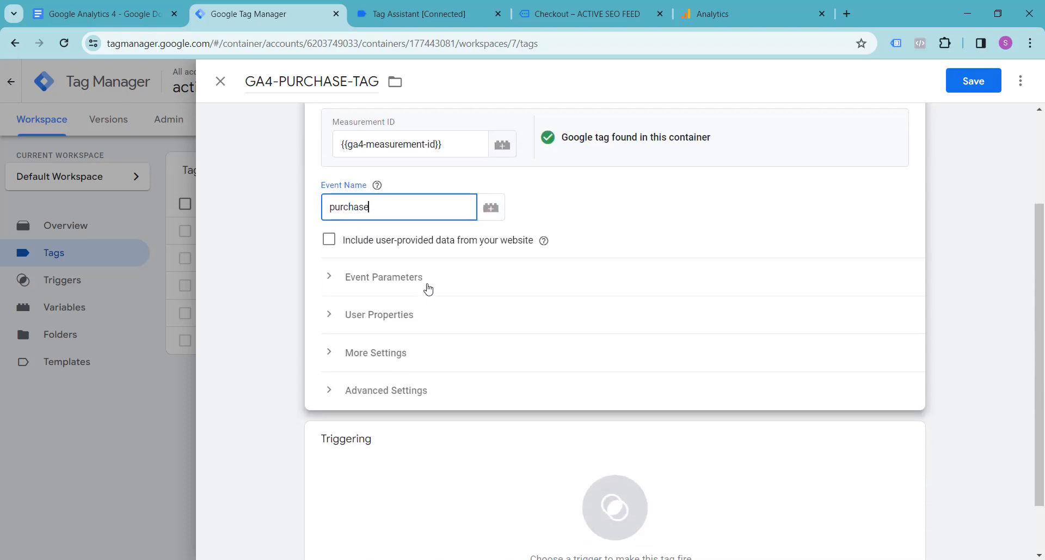
pyautogui.click(427, 284)
pyautogui.click(392, 382)
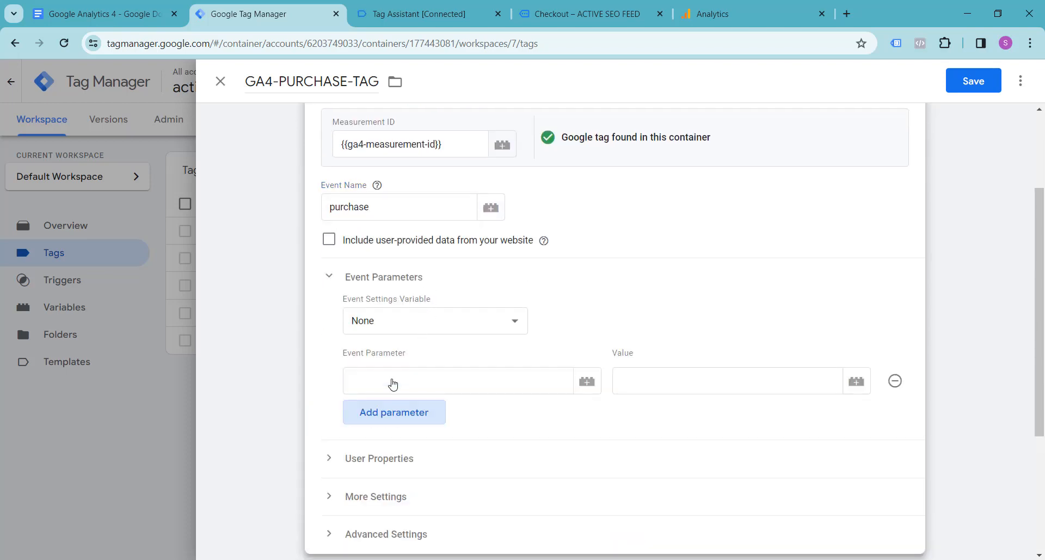
pyautogui.click(392, 416)
pyautogui.click(397, 449)
pyautogui.scroll(-1, 396, 449)
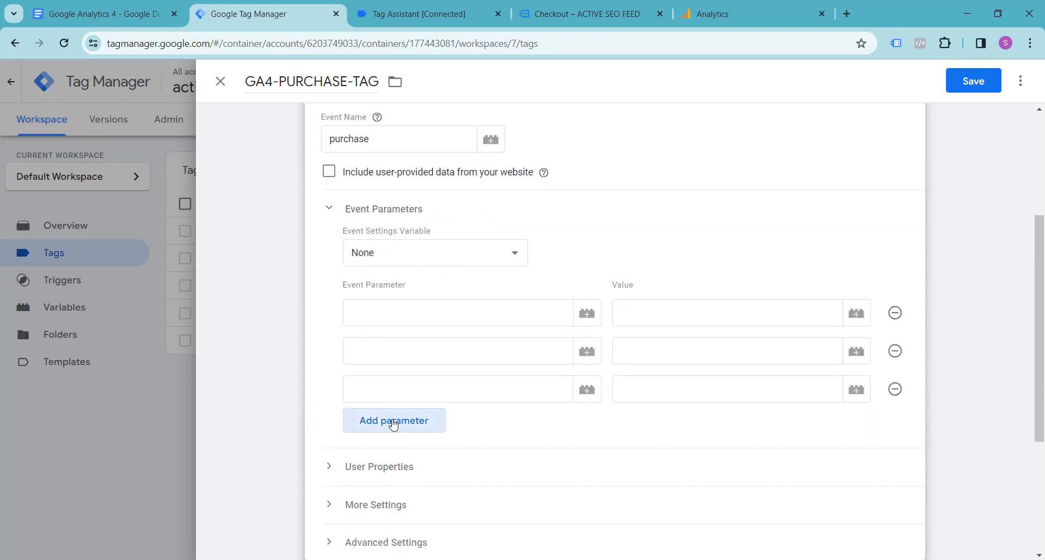
pyautogui.click(395, 428)
pyautogui.click(396, 467)
pyautogui.click(396, 498)
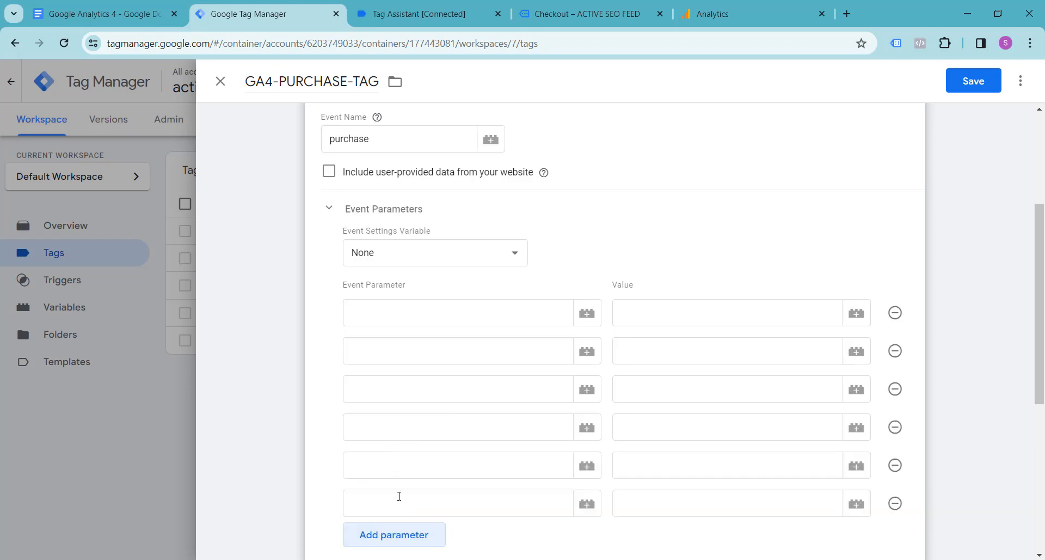
pyautogui.scroll(-2, 397, 497)
pyautogui.click(400, 403)
# Fill the first parameter with affiliation, copied from the Google Docs notes, and give it the value {{dlv-ga4-ecommerce-affiliation}}.
pyautogui.click(64, 7)
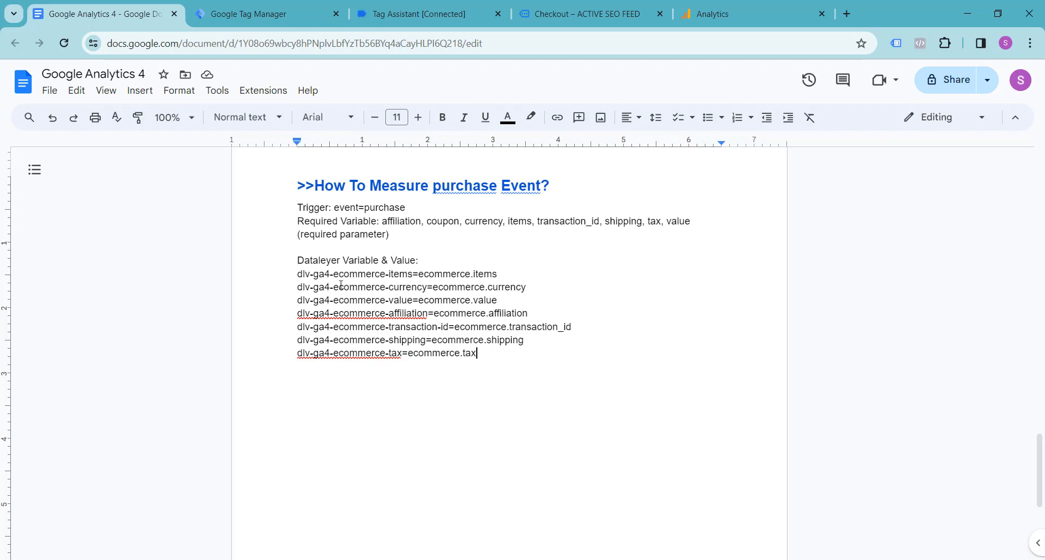
pyautogui.doubleClick(396, 222)
pyautogui.hotkey('ctrl', 'c')
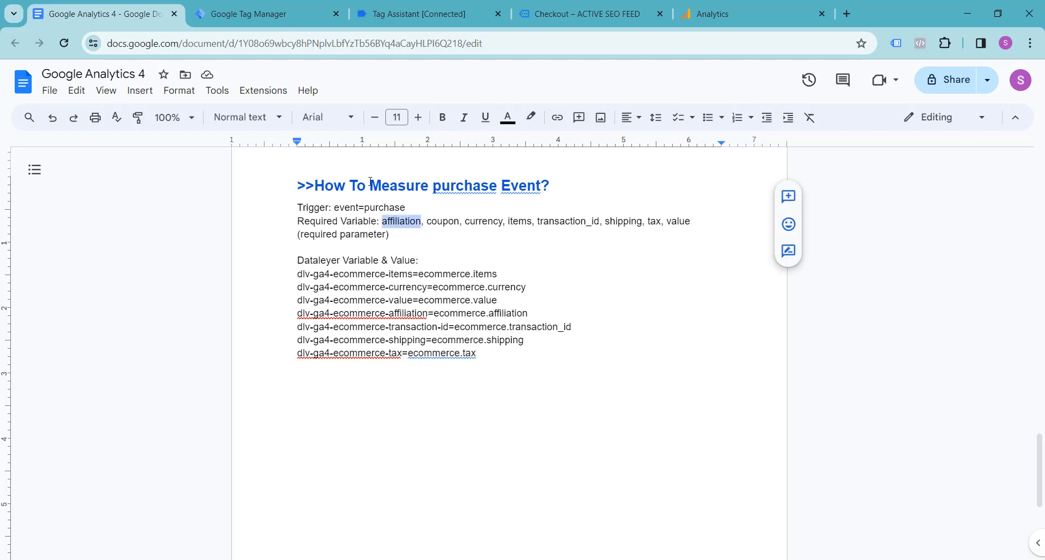
pyautogui.click(281, 8)
pyautogui.click(403, 173)
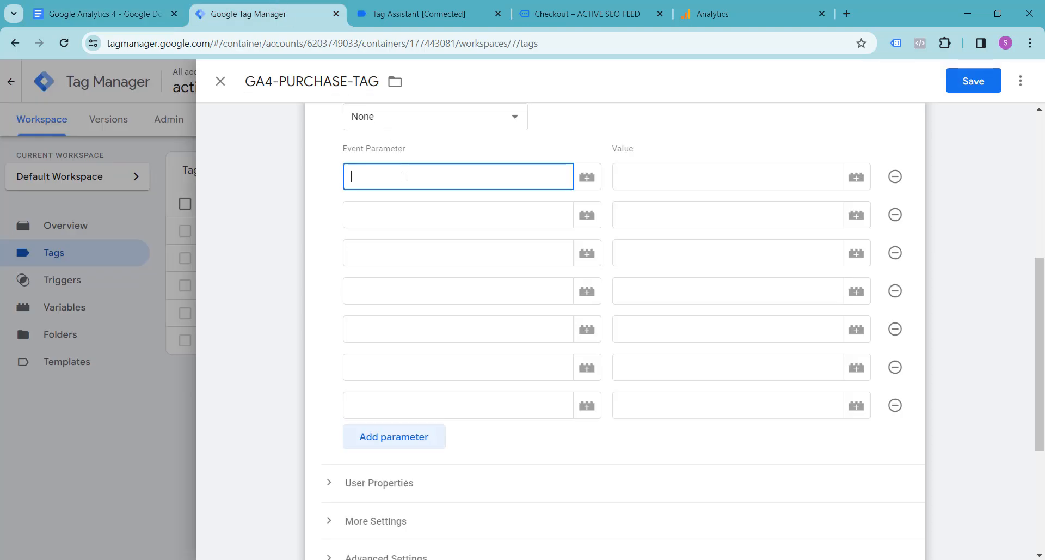
pyautogui.hotkey('ctrl', 'v')
pyautogui.click(625, 177)
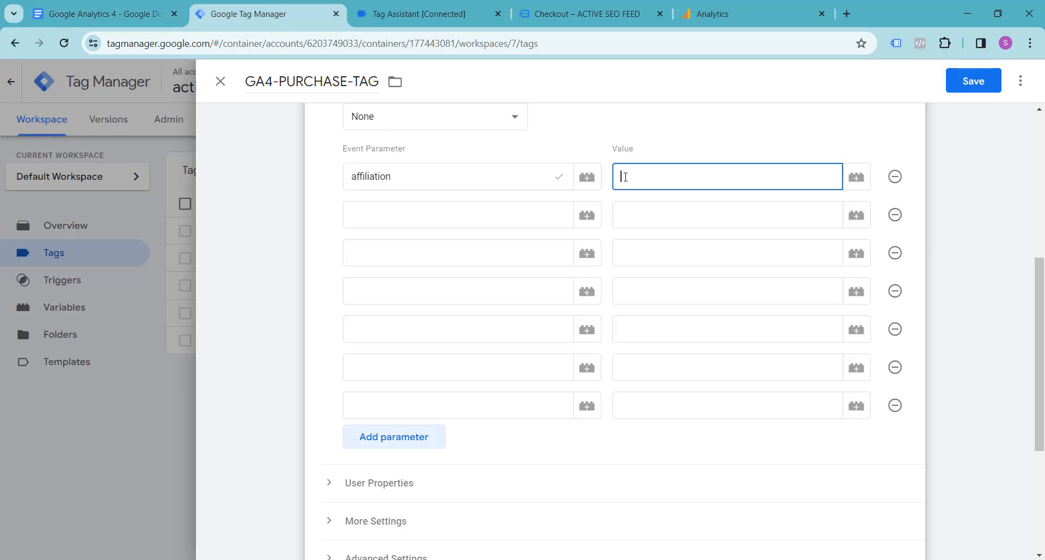
pyautogui.write('{{dlv')
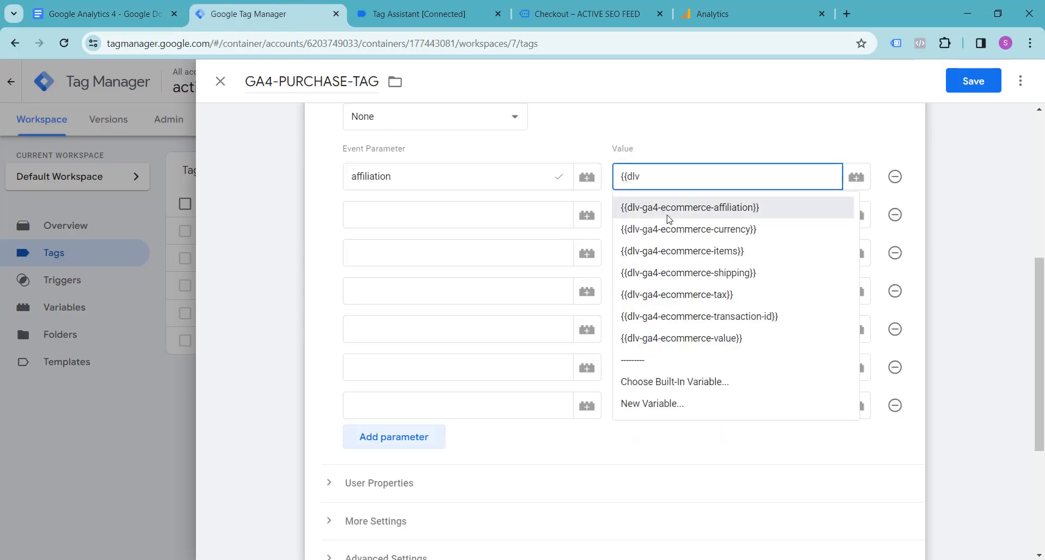
pyautogui.click(670, 212)
# Fill the second event parameter with currency, copied from the Google Docs notes, and give it the value {{dlv-ga4-ecommerce-currency}}.
pyautogui.click(50, 5)
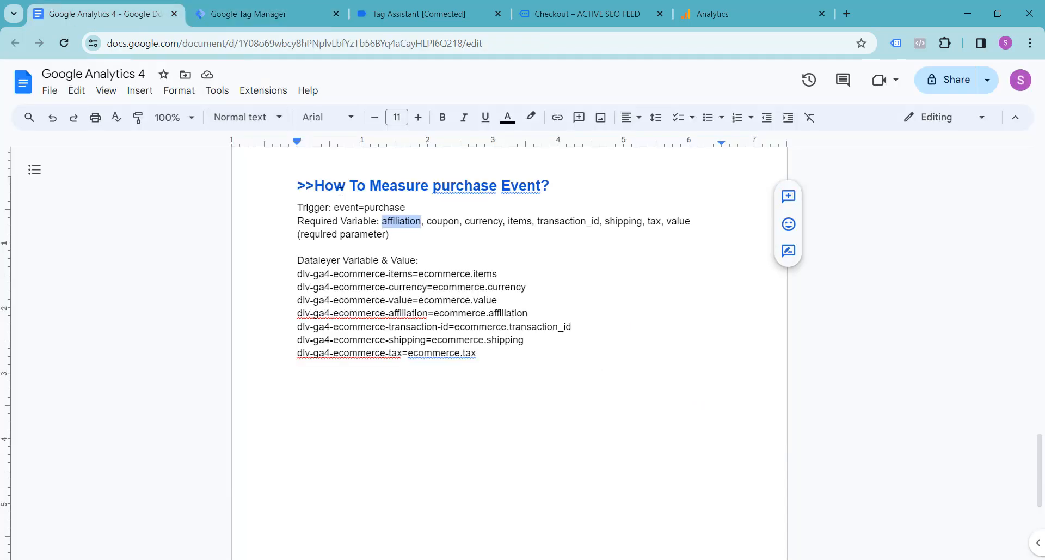
pyautogui.doubleClick(477, 222)
pyautogui.hotkey('ctrl', 'c')
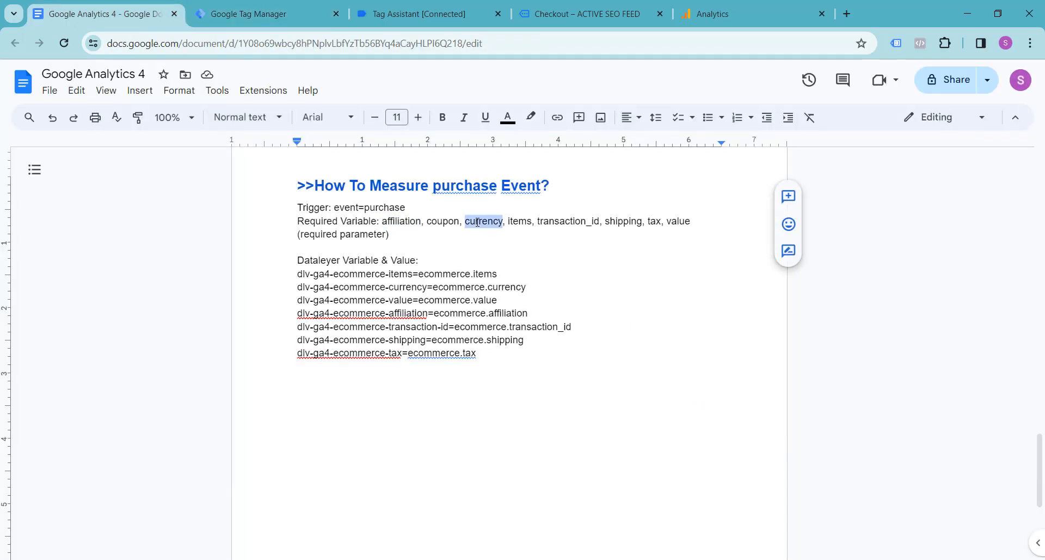
pyautogui.click(273, 11)
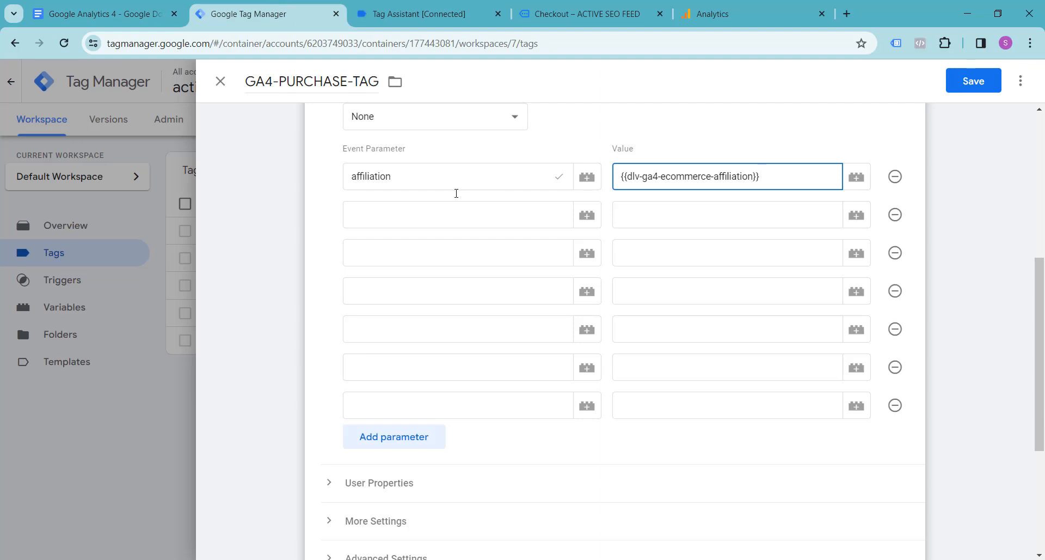
pyautogui.click(448, 215)
pyautogui.hotkey('ctrl', 'v')
pyautogui.click(699, 216)
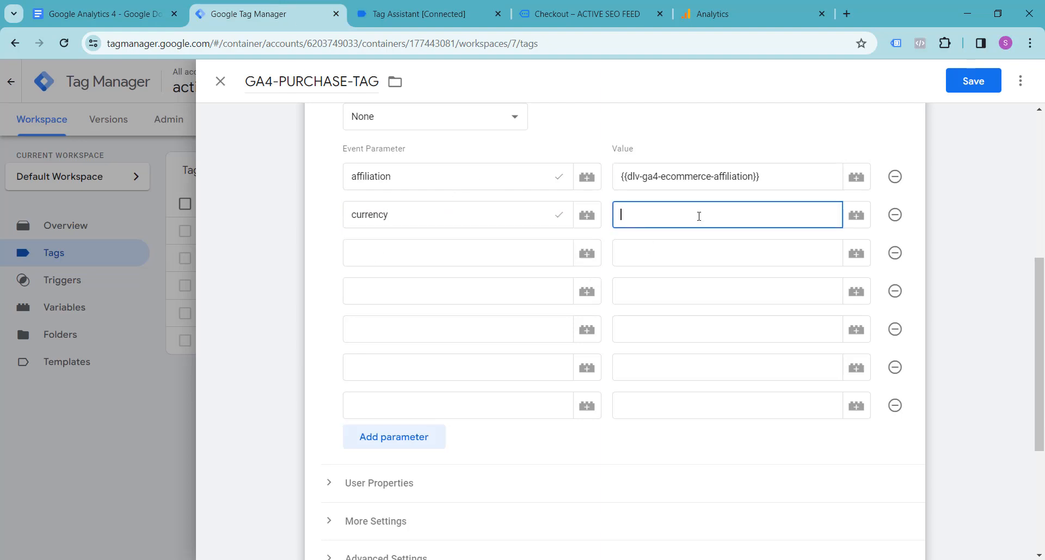
pyautogui.write('{{dlv')
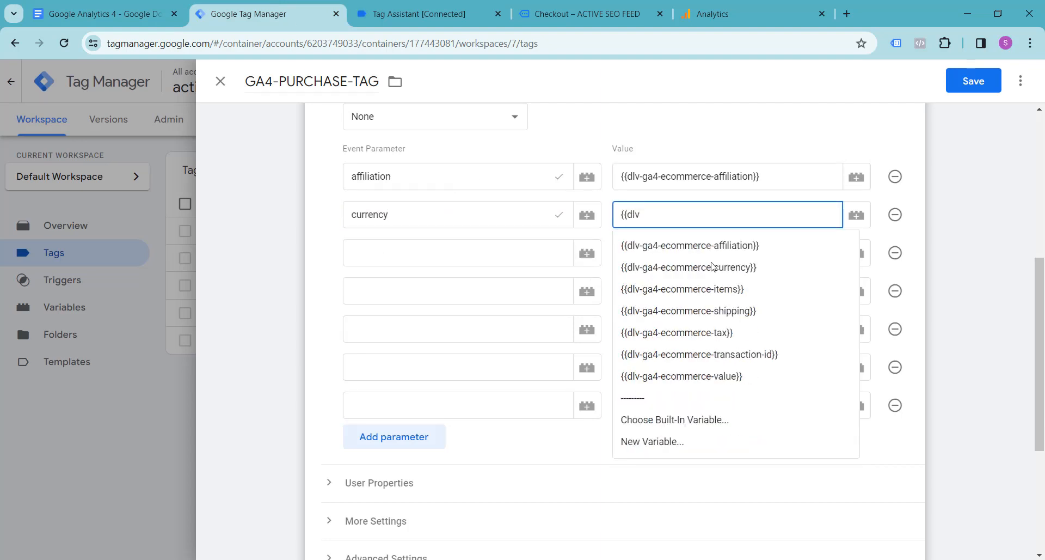
pyautogui.click(711, 267)
# Fill the third event parameter with items, copied from the Google Docs notes, and give it the value {{dlv-ga4-ecommerce-items}}.
pyautogui.click(146, 5)
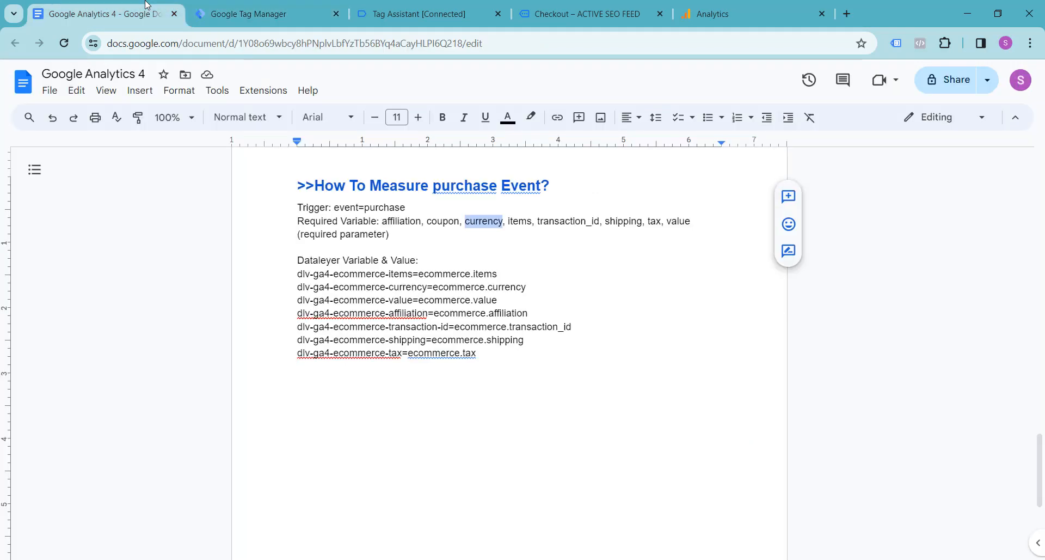
pyautogui.doubleClick(515, 219)
pyautogui.hotkey('ctrl', 'c')
pyautogui.click(430, 18)
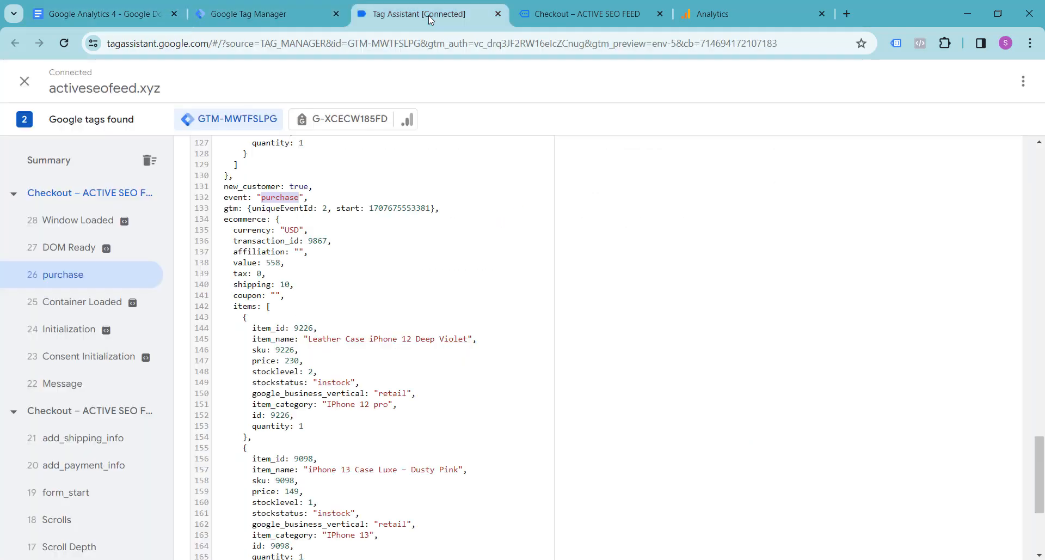
pyautogui.click(239, 13)
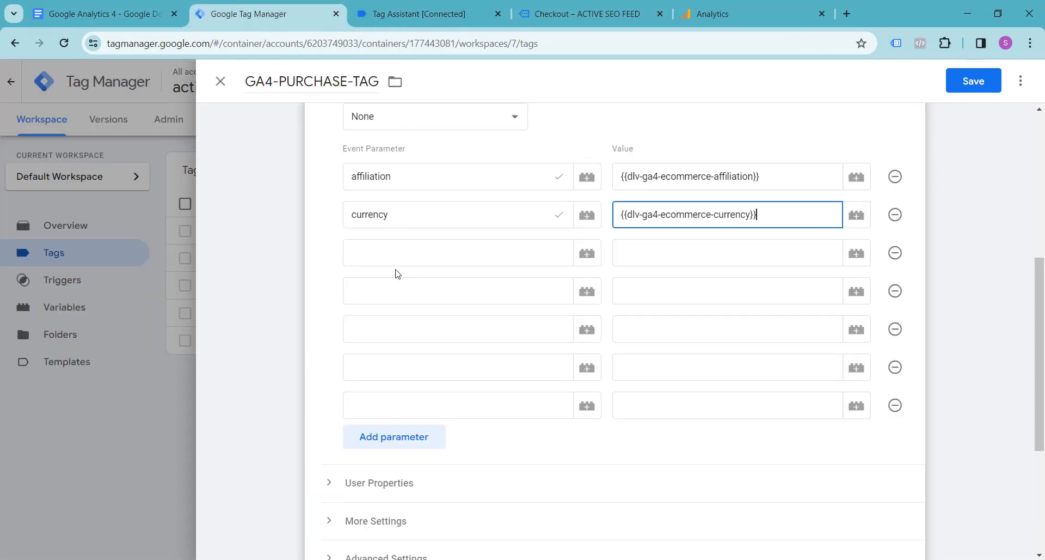
pyautogui.click(397, 252)
pyautogui.hotkey('ctrl', 'v')
pyautogui.click(658, 260)
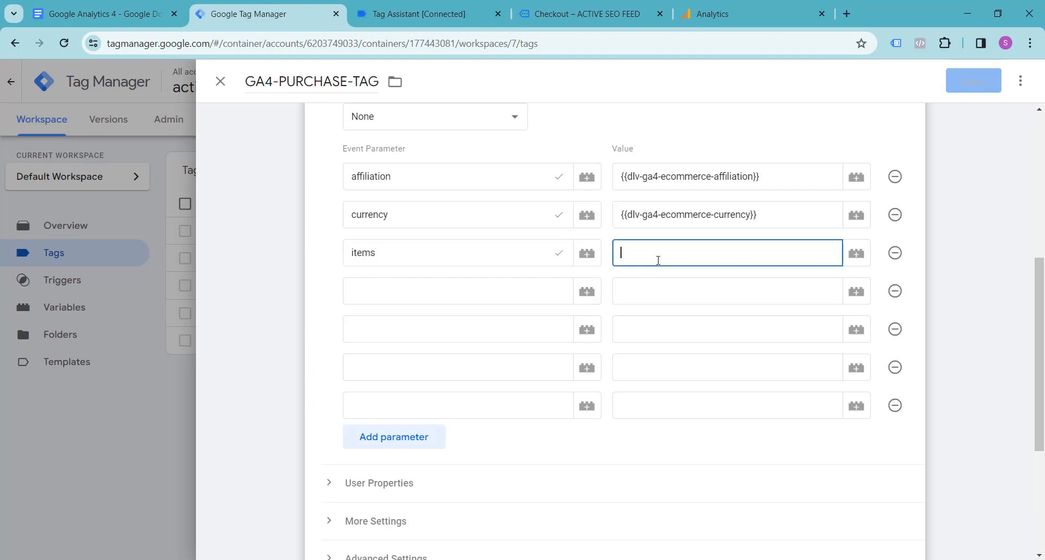
pyautogui.write('{{d')
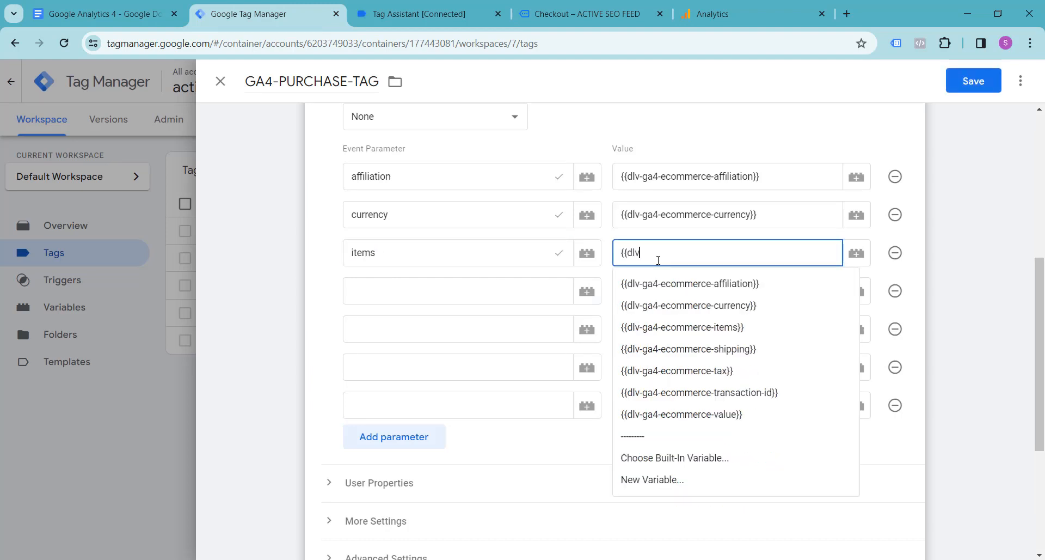
pyautogui.write('lv')
pyautogui.click(690, 330)
# Fill the fourth event parameter with transaction_id, copied from the Google Docs notes, and give it the value {{dlv-ga4-ecommerce-transaction-id}}.
pyautogui.click(405, 278)
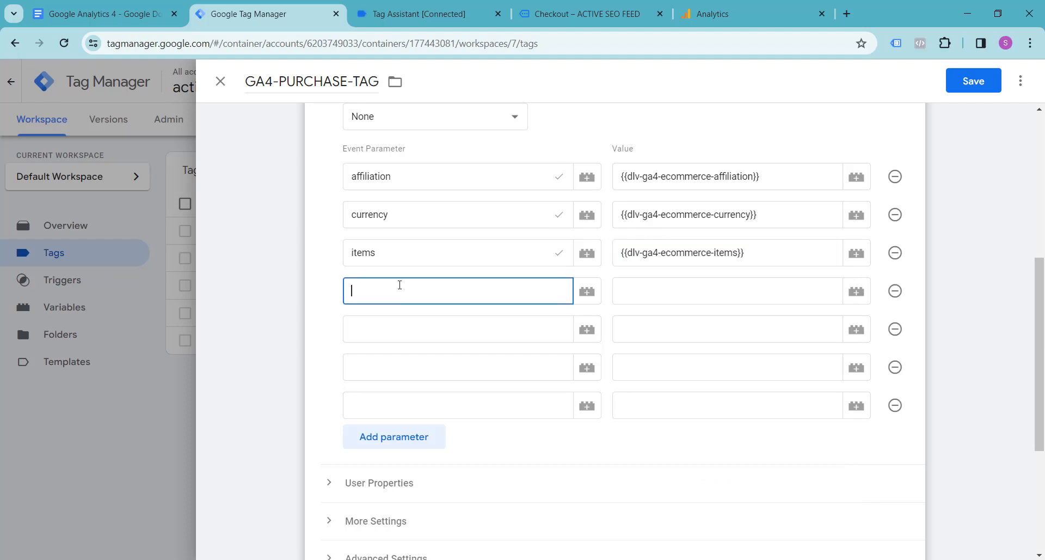
pyautogui.click(104, 14)
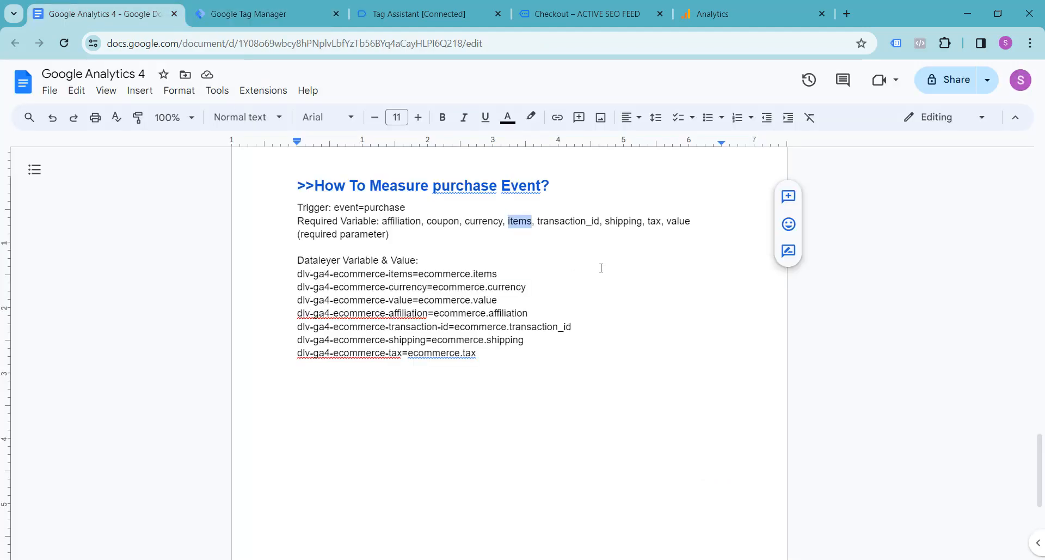
pyautogui.doubleClick(553, 220)
pyautogui.hotkey('ctrl', 'c')
pyautogui.click(273, 16)
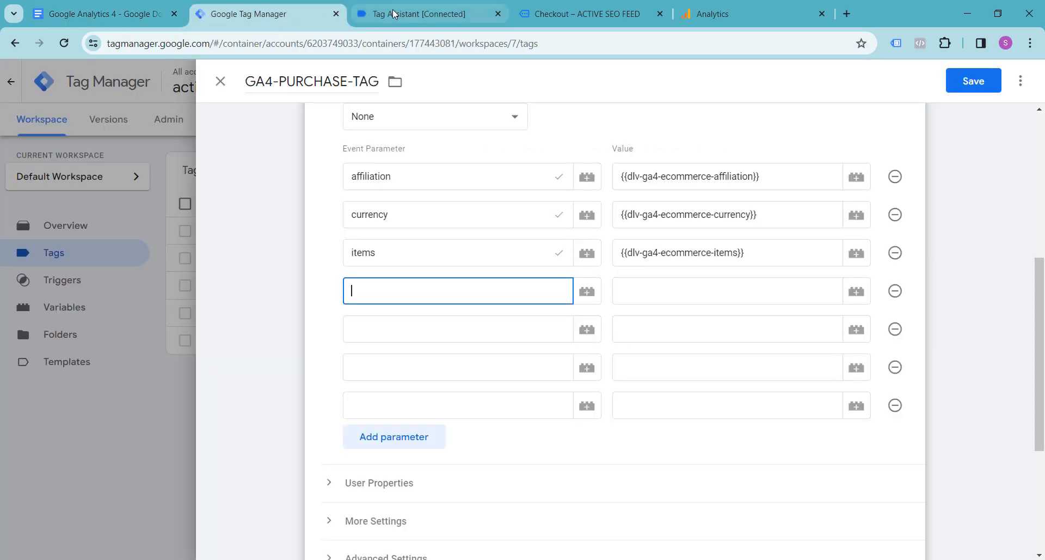
pyautogui.hotkey('ctrl', 'v')
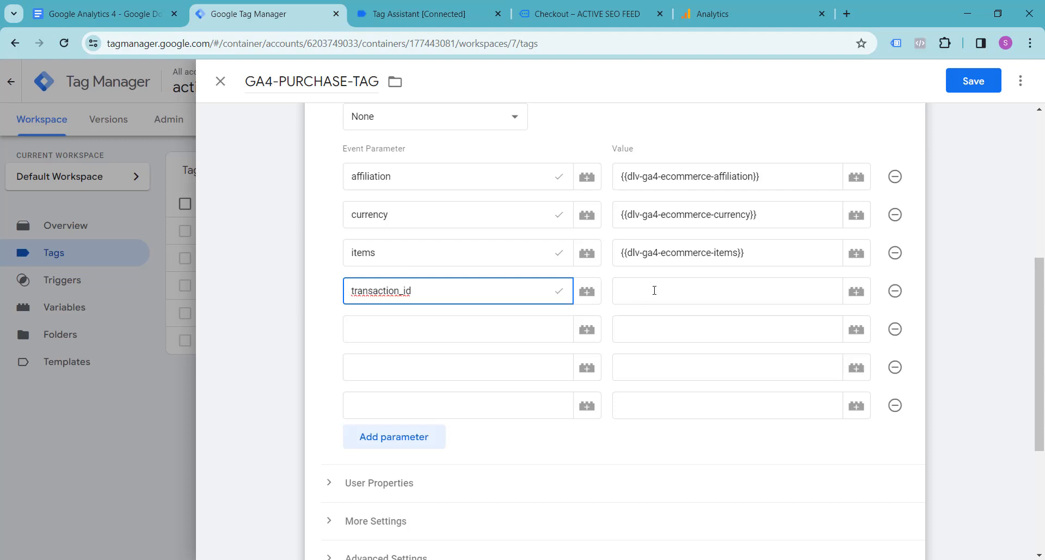
pyautogui.click(655, 290)
pyautogui.write('{{dlv')
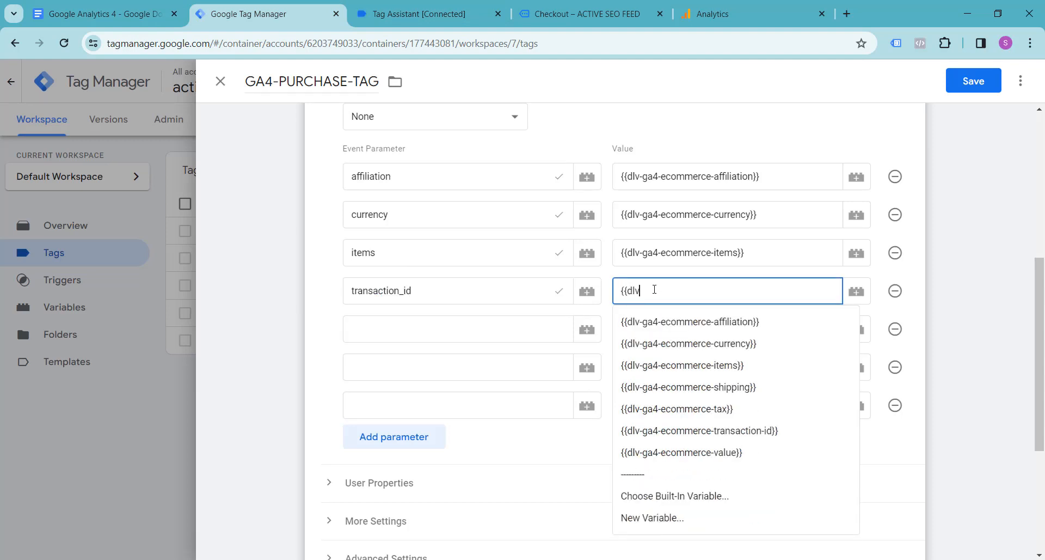
pyautogui.click(685, 430)
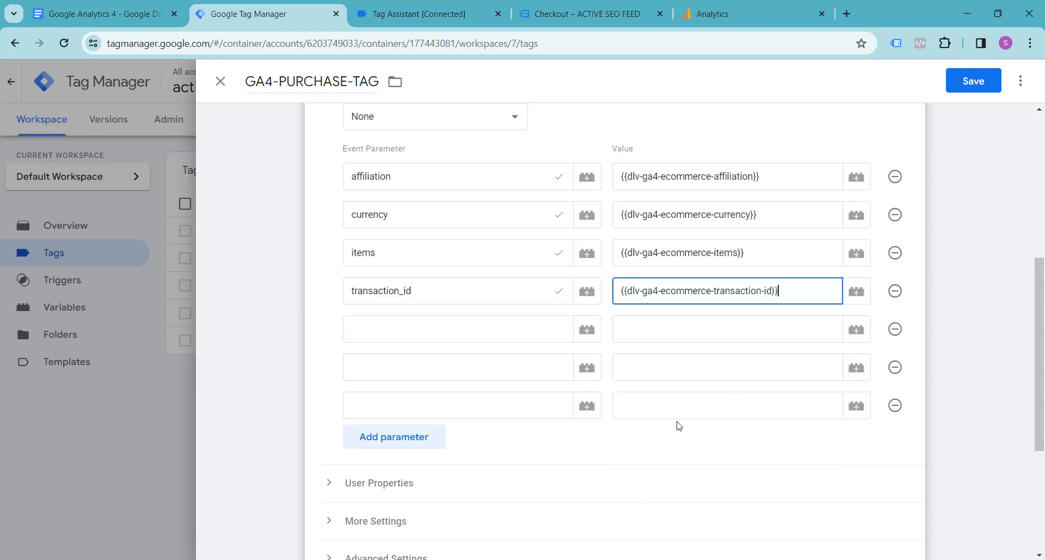
# Fill the fifth event parameter with shipping, copied from the Google Docs notes, and give it the value {{dlv-ga4-ecommerce-shipping}}.
pyautogui.click(103, 14)
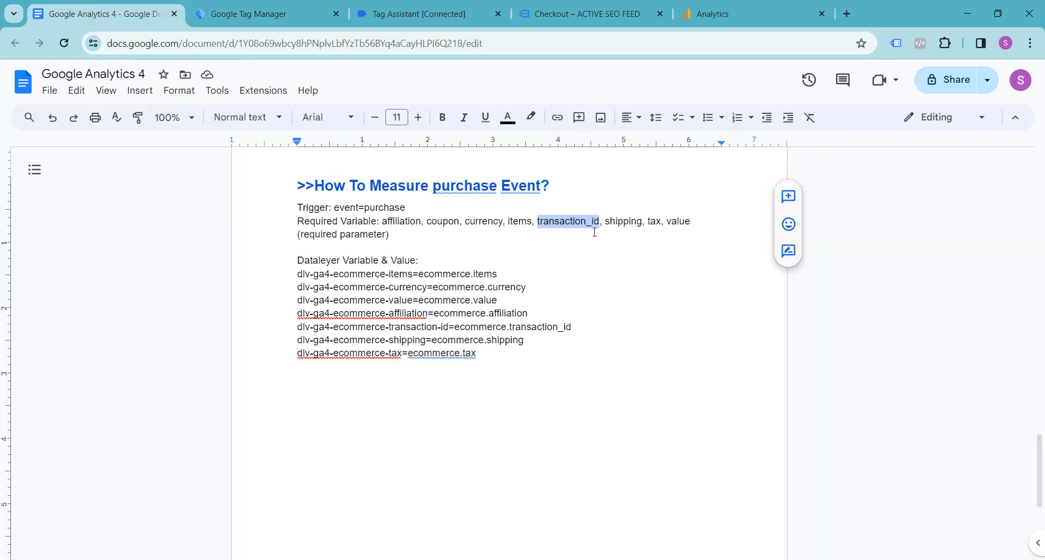
pyautogui.doubleClick(623, 223)
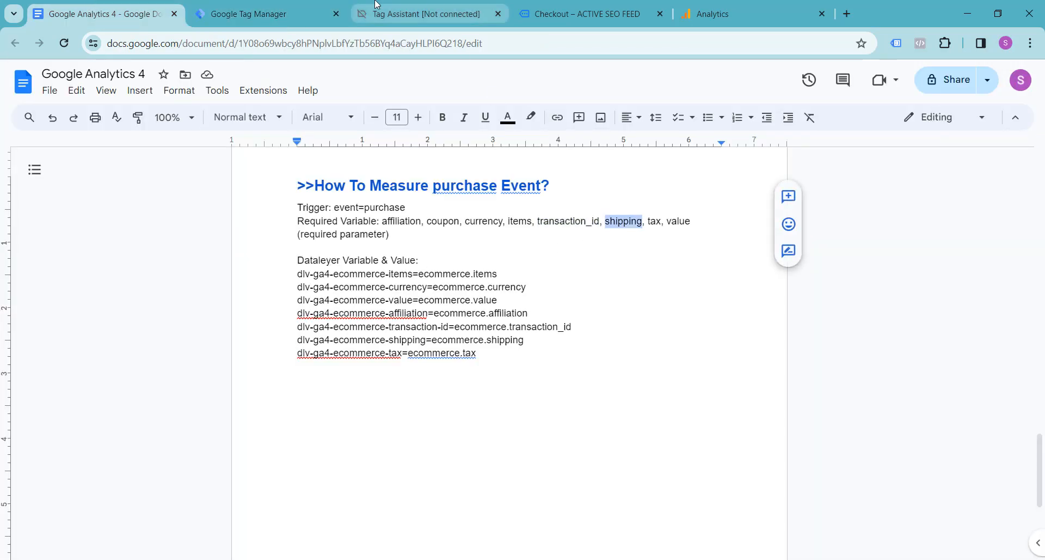
pyautogui.click(427, 8)
pyautogui.click(298, 8)
pyautogui.click(411, 328)
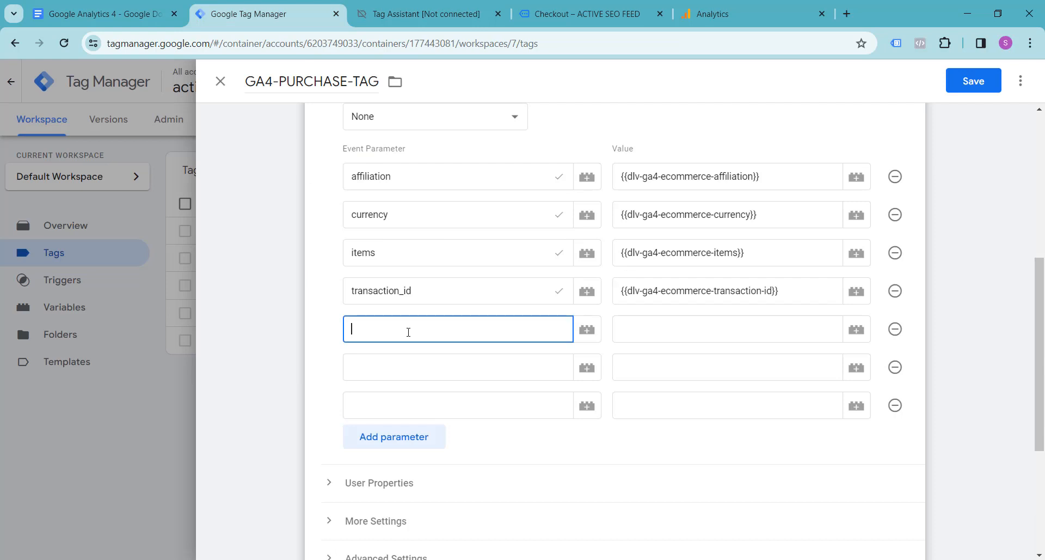
pyautogui.write('shipping')
pyautogui.click(652, 334)
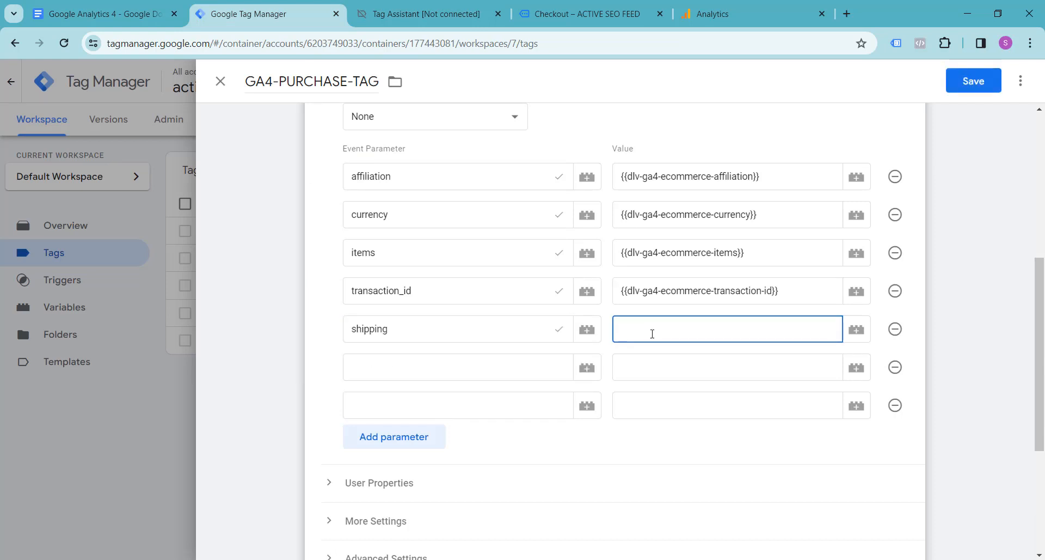
pyautogui.write('{{dlv')
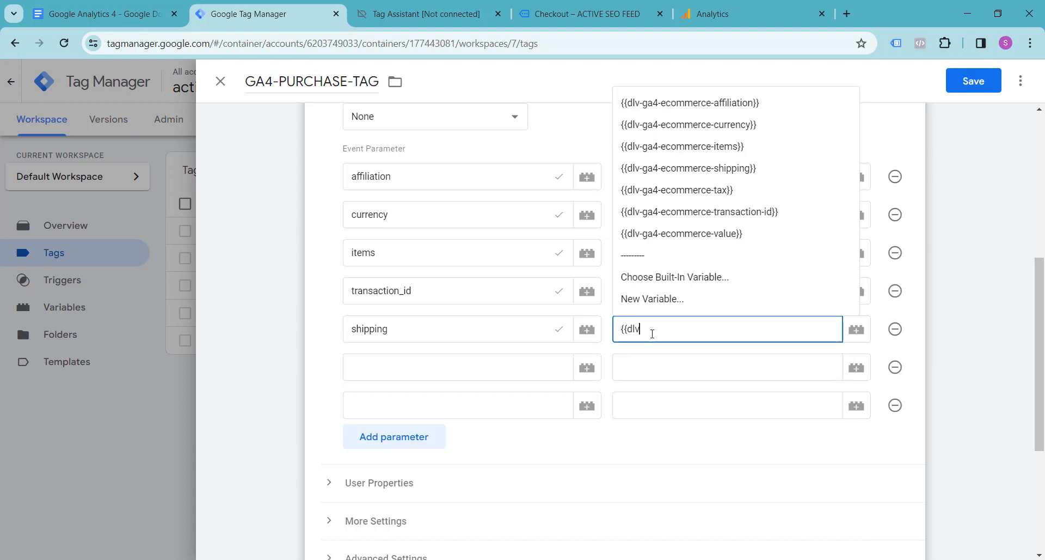
pyautogui.click(688, 170)
# Fill the sixth event parameter with tax, copied from the Google Docs notes, and give it the value {{dlv-ga4-ecommerce-tax}}.
pyautogui.click(102, 13)
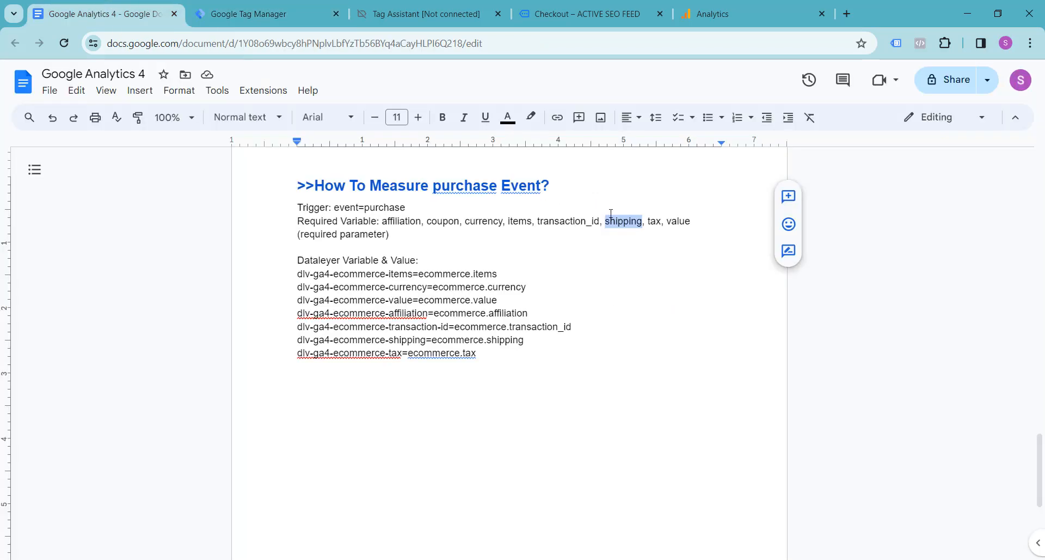
pyautogui.doubleClick(654, 223)
pyautogui.click(252, 15)
pyautogui.click(499, 373)
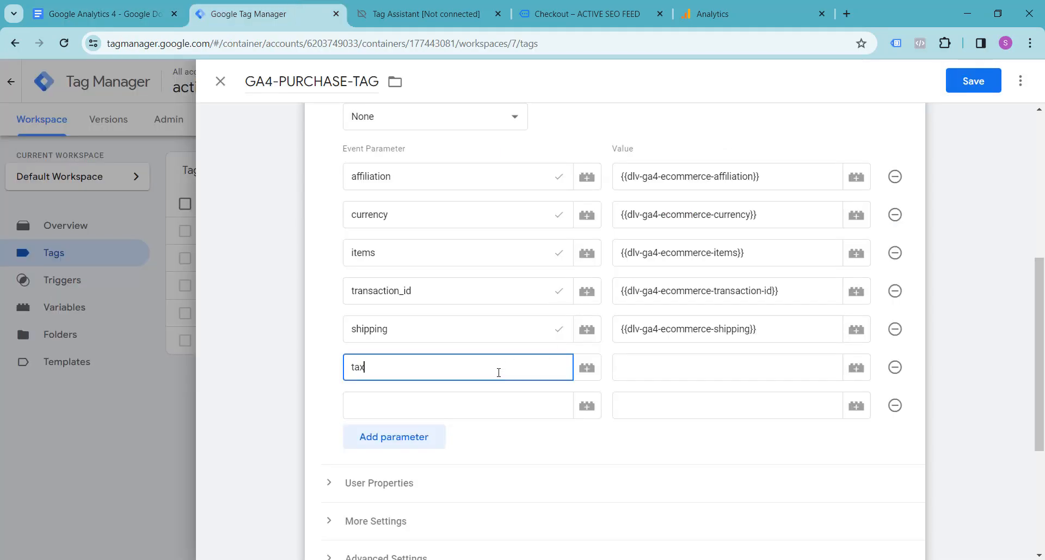
pyautogui.click(644, 375)
pyautogui.write('{{d')
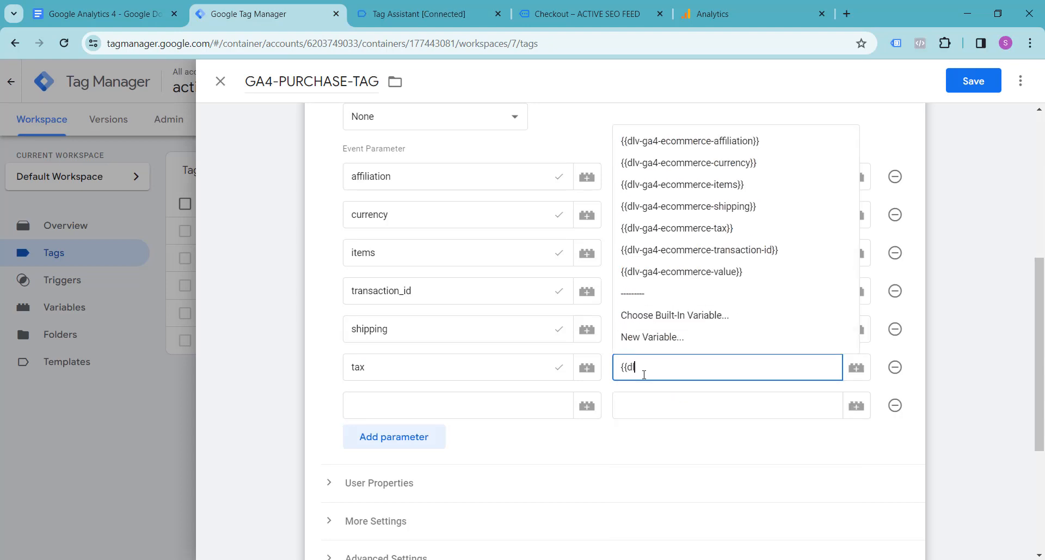
pyautogui.write('lv')
pyautogui.click(691, 228)
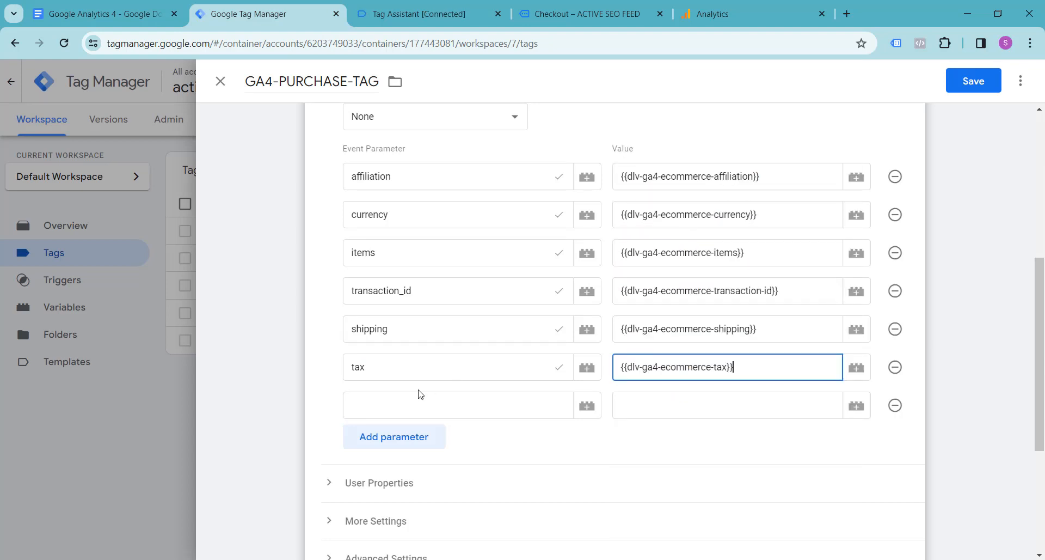
# Fill the last event parameter with value and give it the value {{dlv-ga4-ecommerce-value}}.
pyautogui.click(405, 405)
pyautogui.write('va')
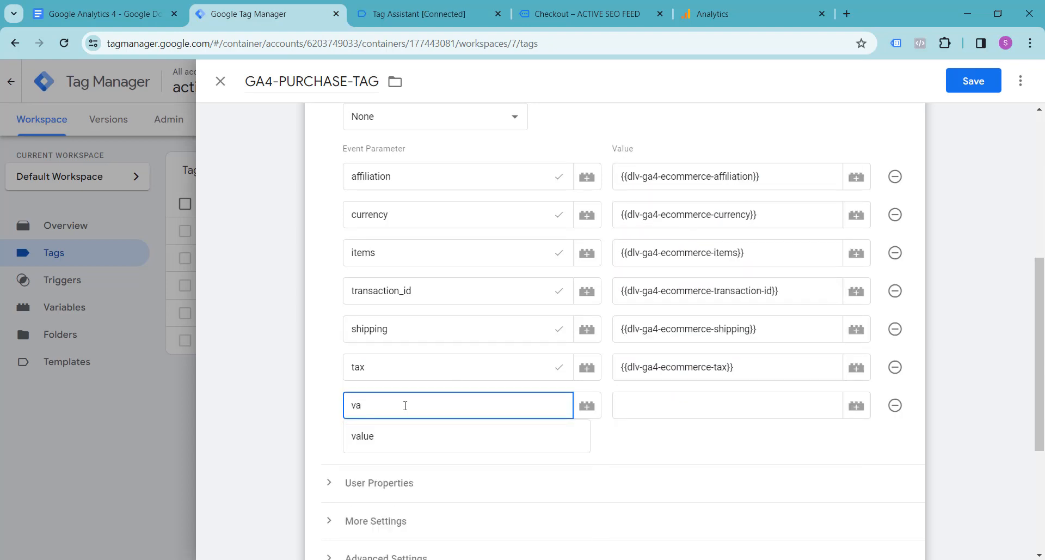
pyautogui.click(402, 438)
pyautogui.click(650, 396)
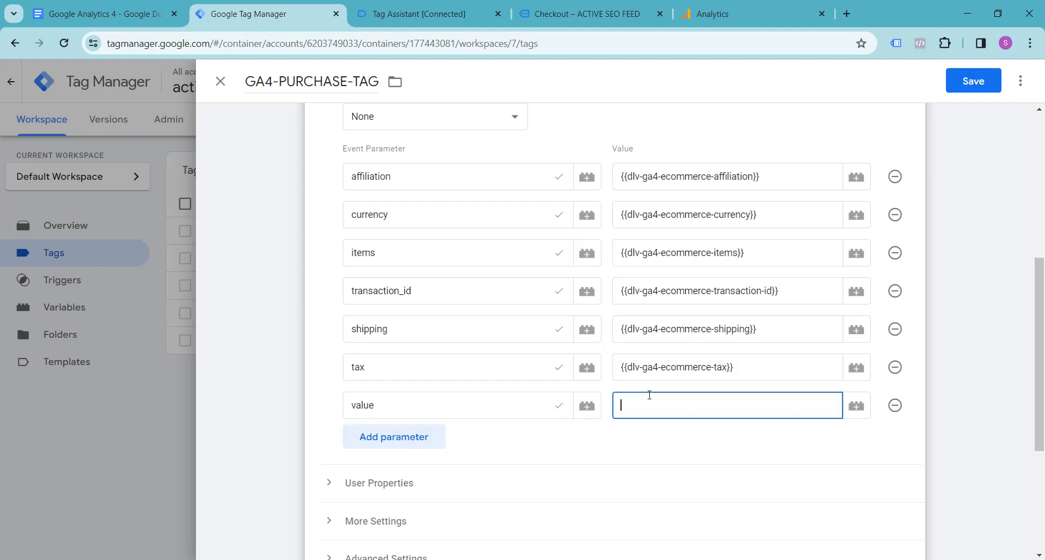
pyautogui.write('{{dlv')
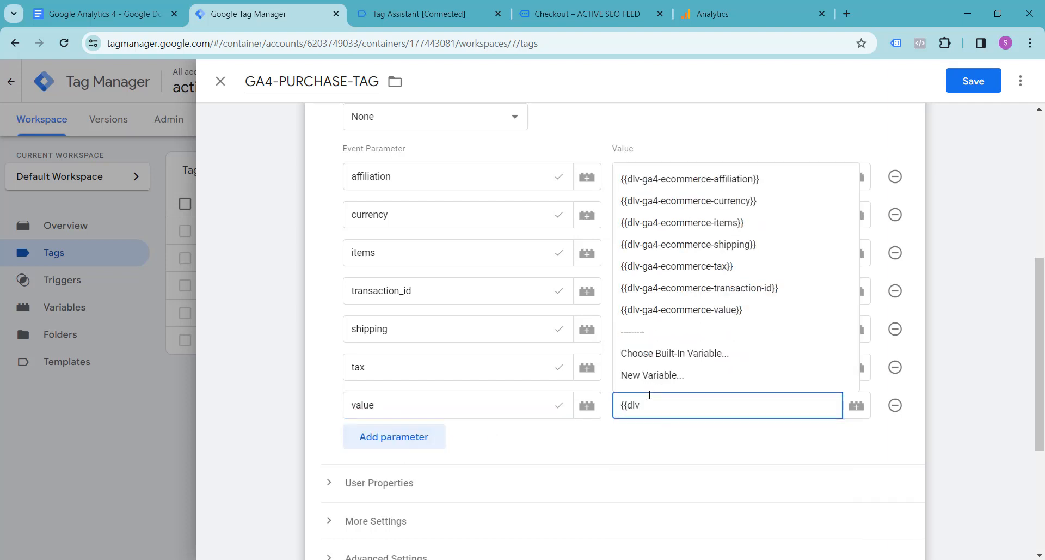
pyautogui.click(679, 311)
# Assign ga4-purchase-trigger as the purchase tag's firing trigger and save the tag.
pyautogui.scroll(-4, 548, 439)
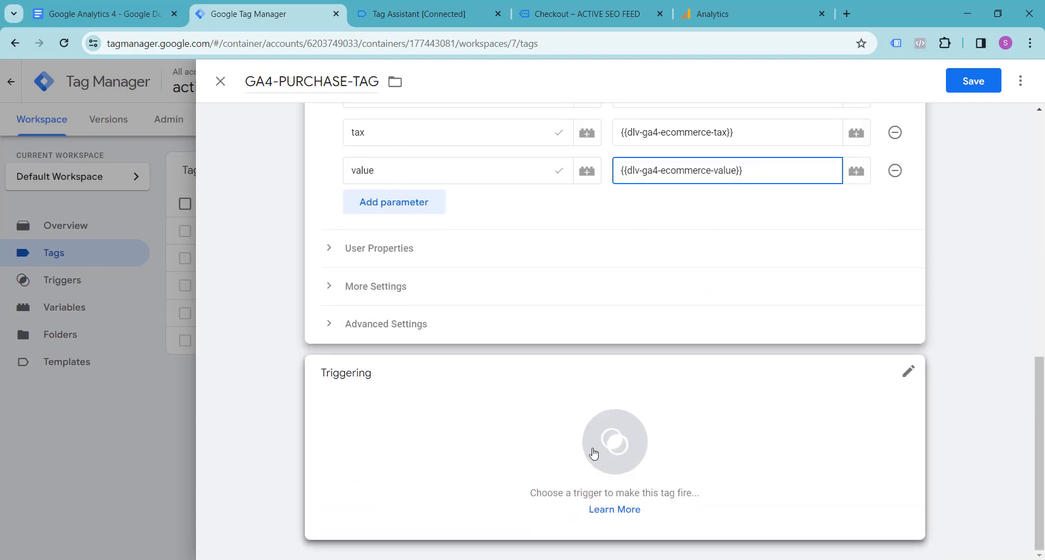
pyautogui.click(619, 454)
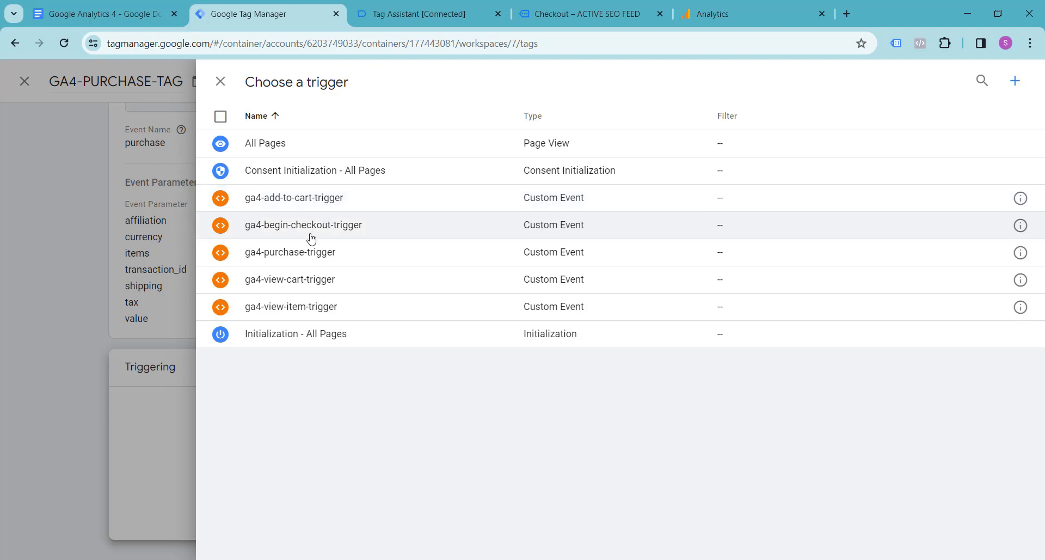
pyautogui.click(338, 253)
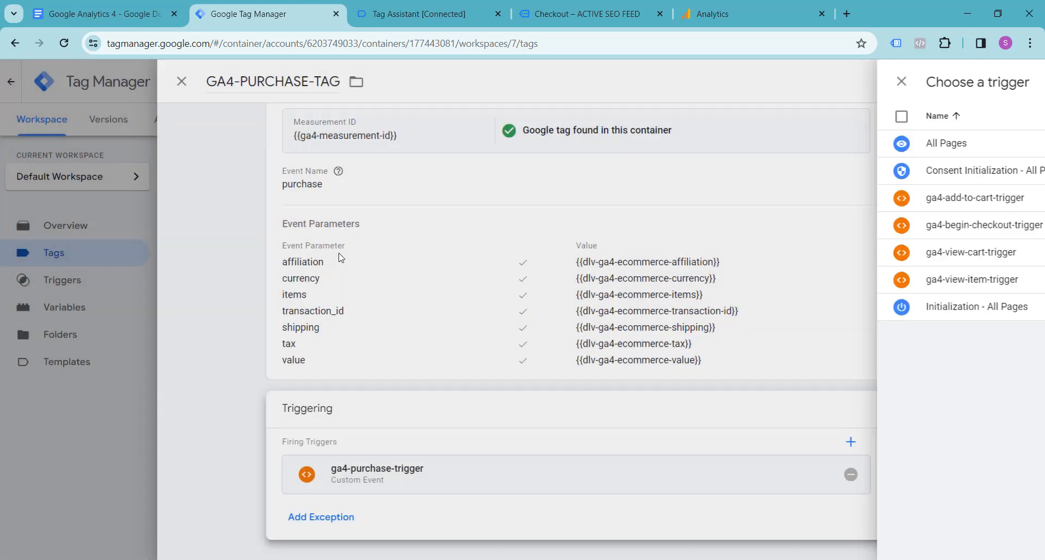
pyautogui.click(973, 83)
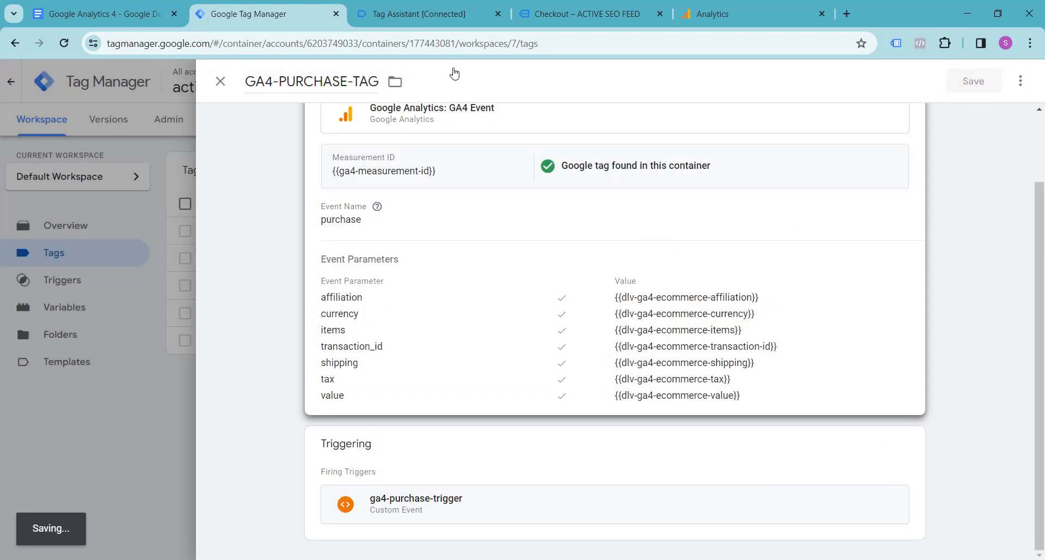
# Close the Tag Assistant and Checkout browser pages.
pyautogui.click(499, 13)
pyautogui.click(498, 14)
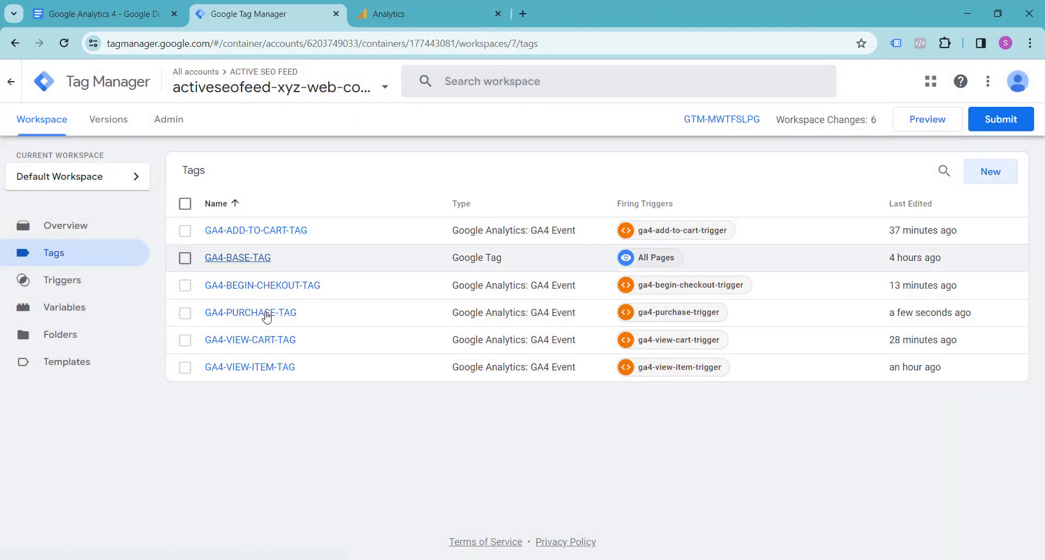
# Publish the workspace changes as a new container version with the name and description Added Purchase Tag, and close the version summary.
pyautogui.click(1001, 118)
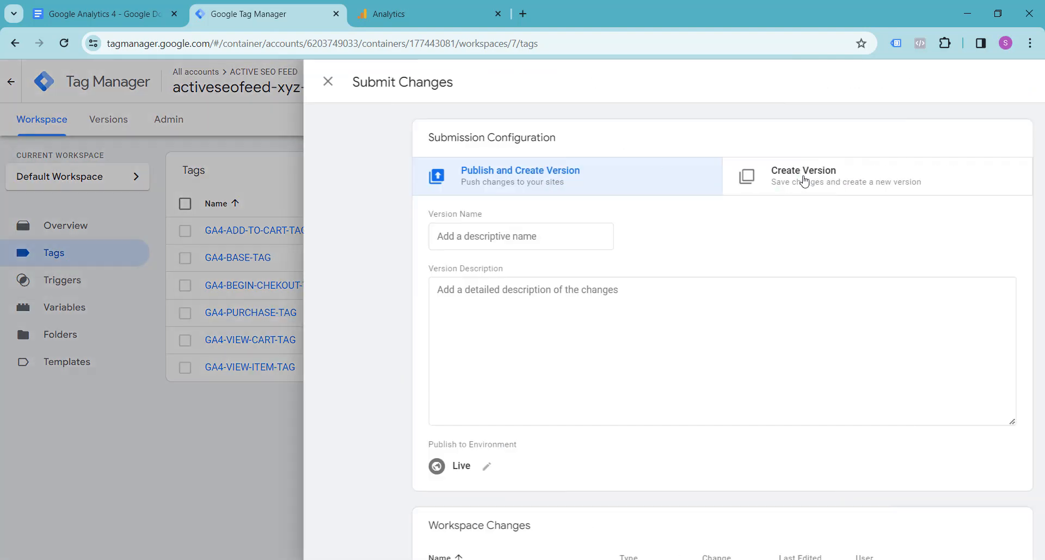
pyautogui.click(368, 236)
pyautogui.write('Added Purchase Tag')
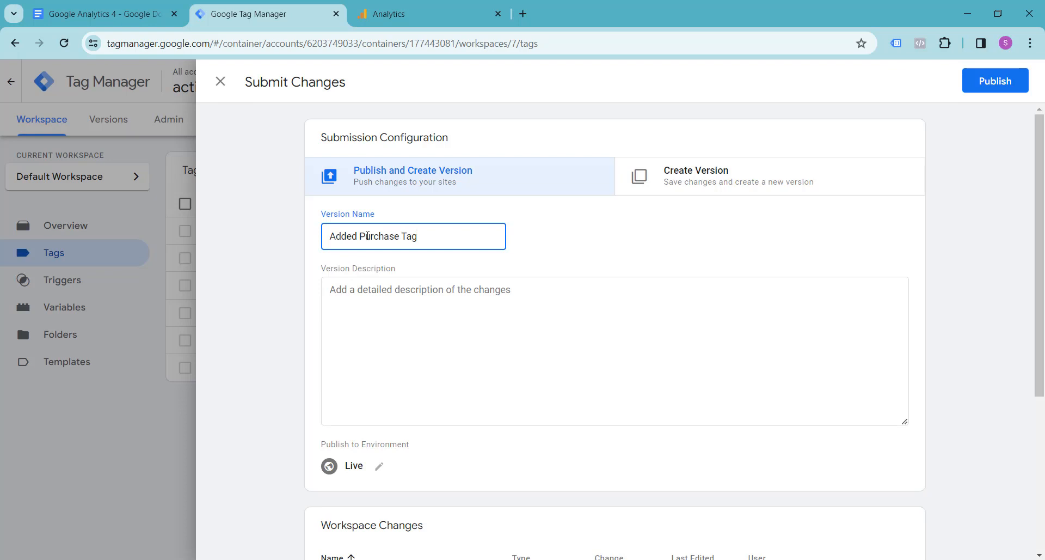
pyautogui.tripleClick(367, 236)
pyautogui.hotkey('ctrl', 'c')
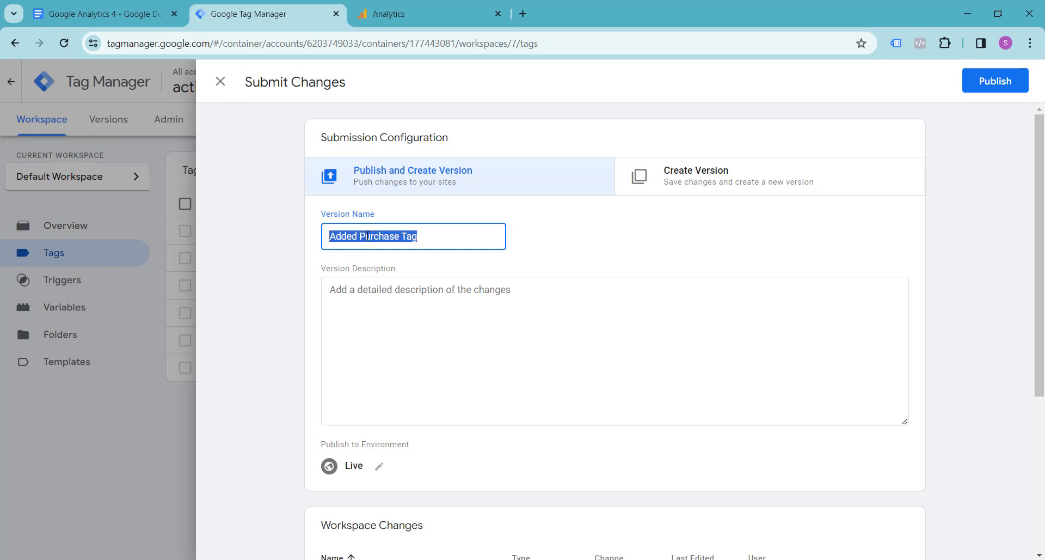
pyautogui.click(401, 303)
pyautogui.hotkey('ctrl', 'v')
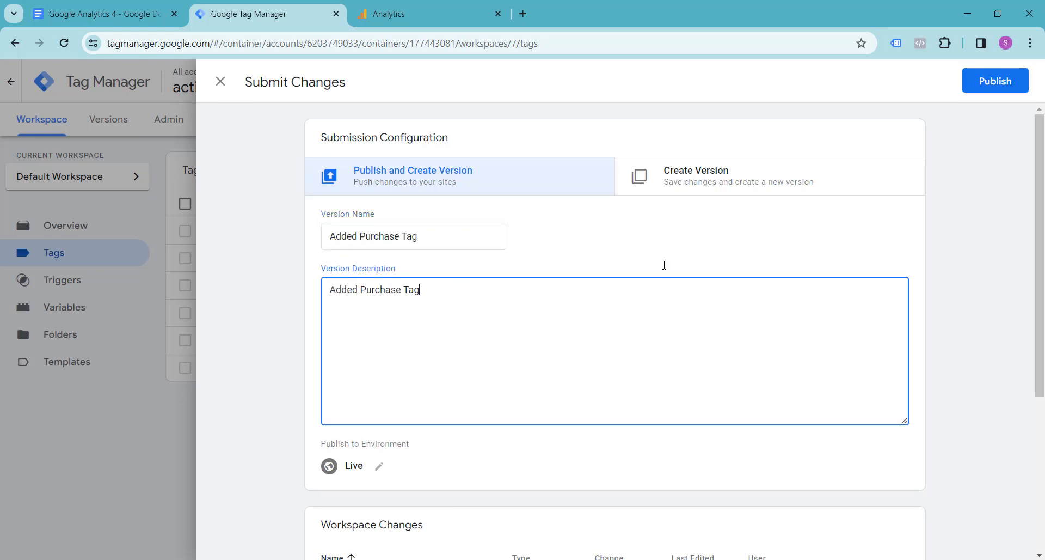
pyautogui.click(980, 97)
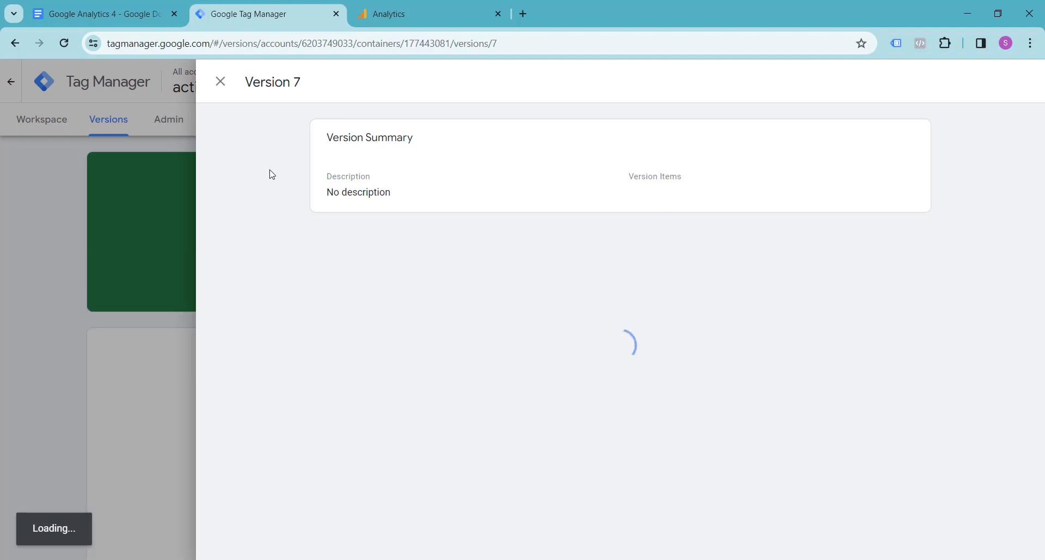
pyautogui.click(219, 80)
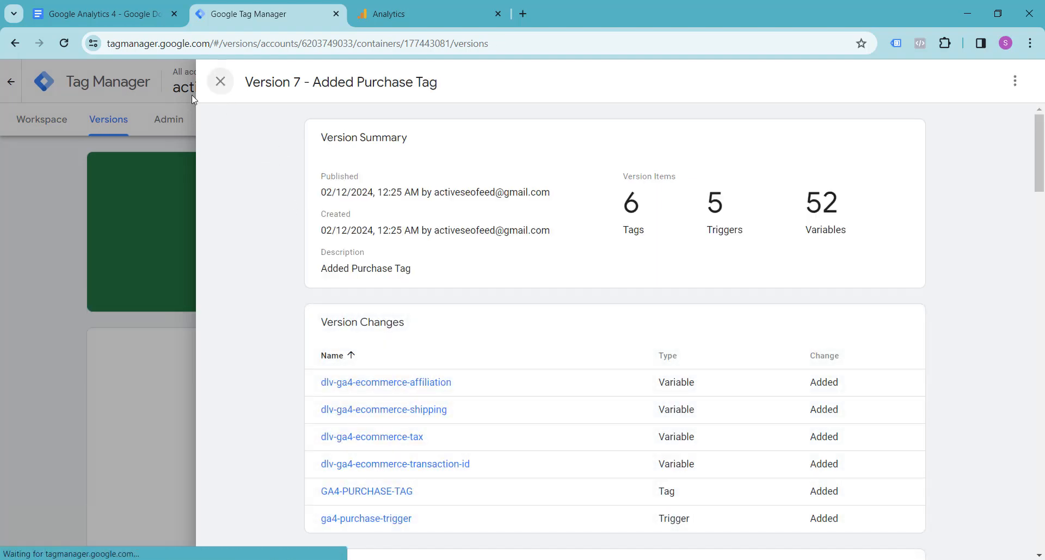
pyautogui.click(28, 122)
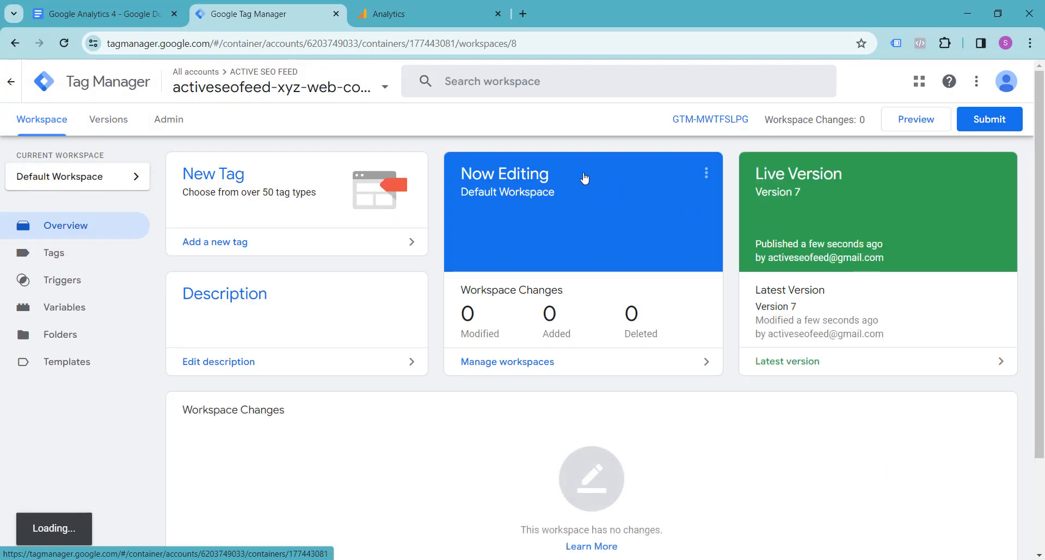
pyautogui.click(914, 123)
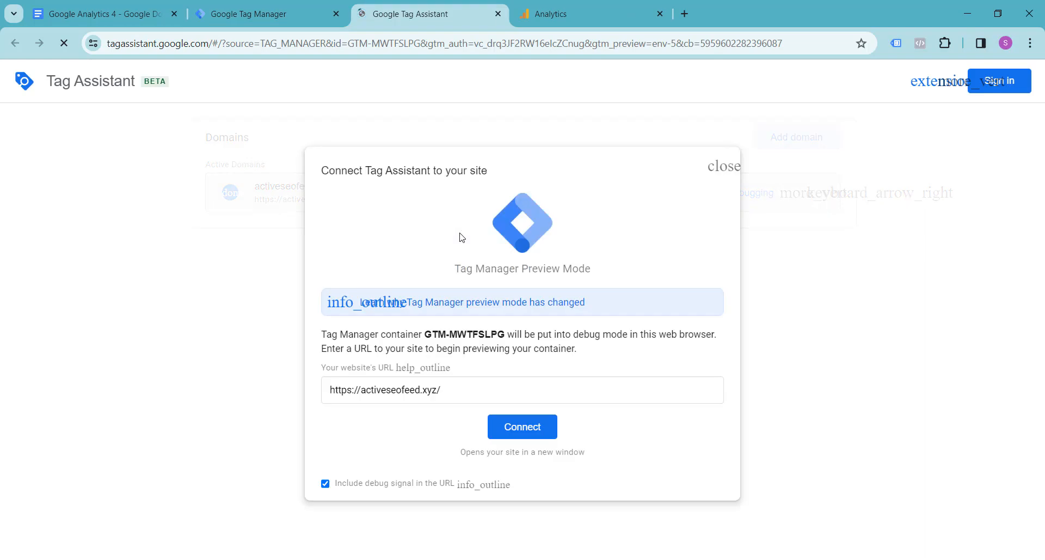
pyautogui.click(501, 416)
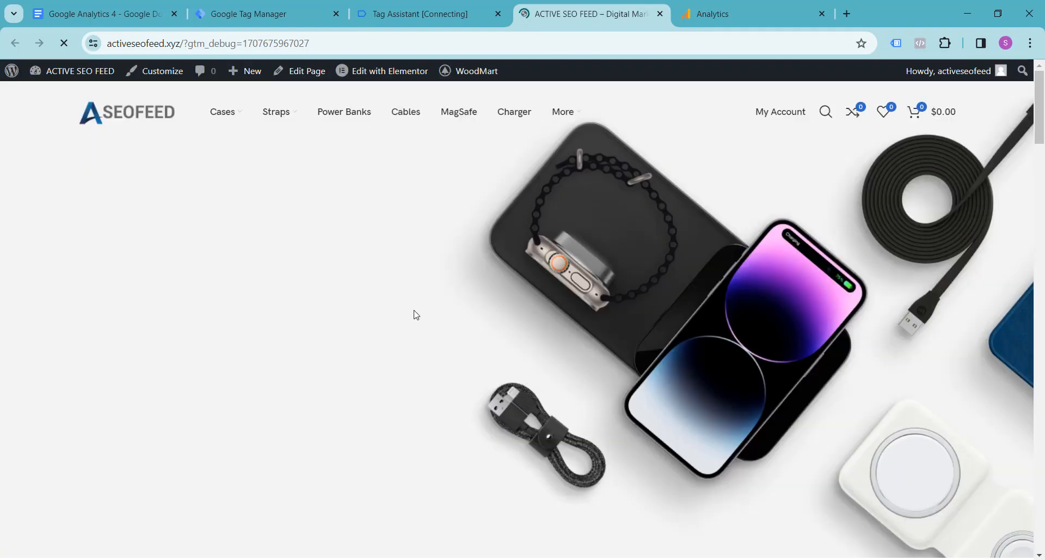
# Add the iPhone 13 Case Luxe – Dusty Pink and the Full Aquarelle iPhone XR to the store's shopping cart.
pyautogui.scroll(-15, 432, 288)
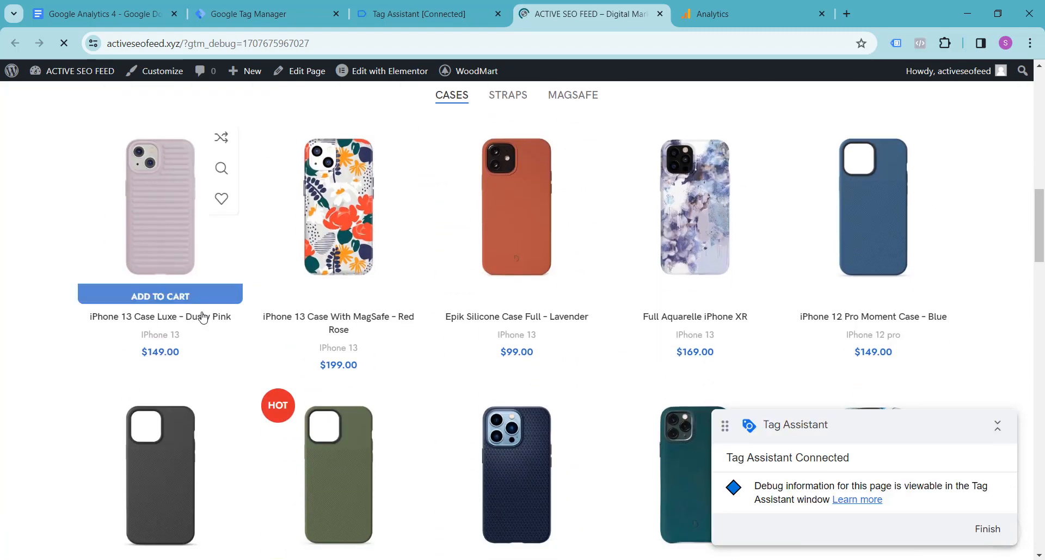
pyautogui.click(171, 297)
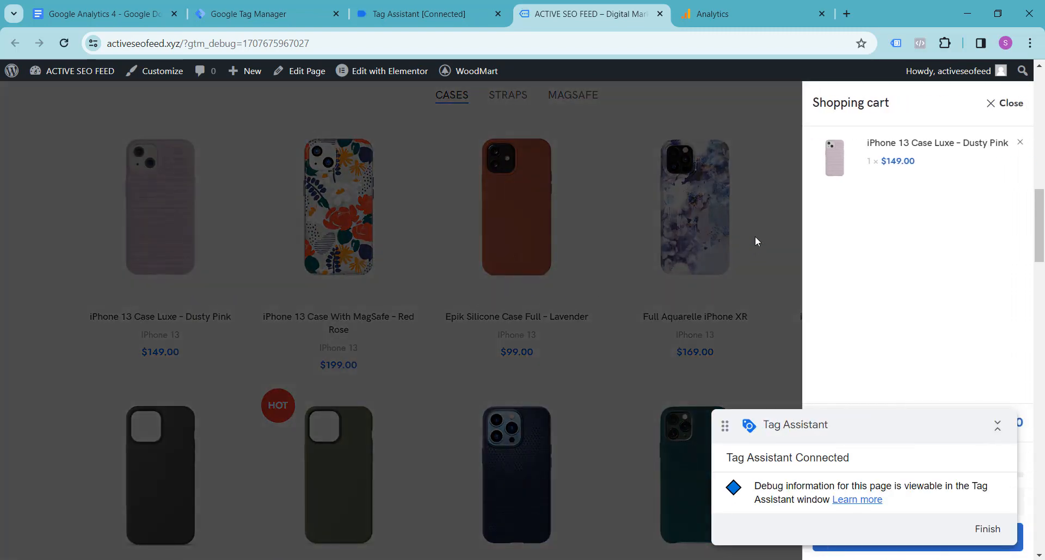
pyautogui.click(1010, 103)
pyautogui.click(695, 296)
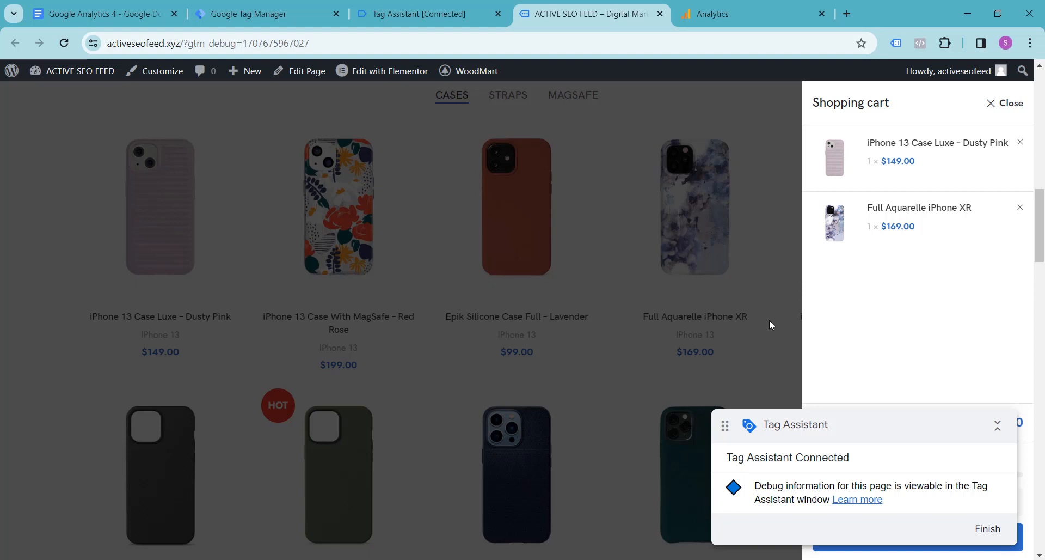
# Open the full shopping cart page and move the Tag Assistant box away from the cart totals.
pyautogui.moveTo(868, 419); pyautogui.dragTo(240, 256)
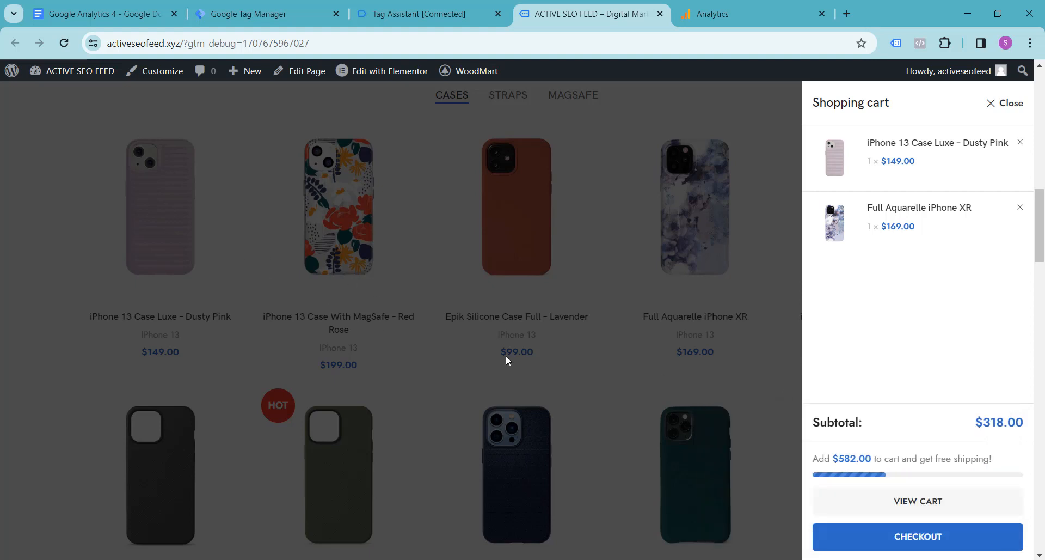
pyautogui.click(906, 509)
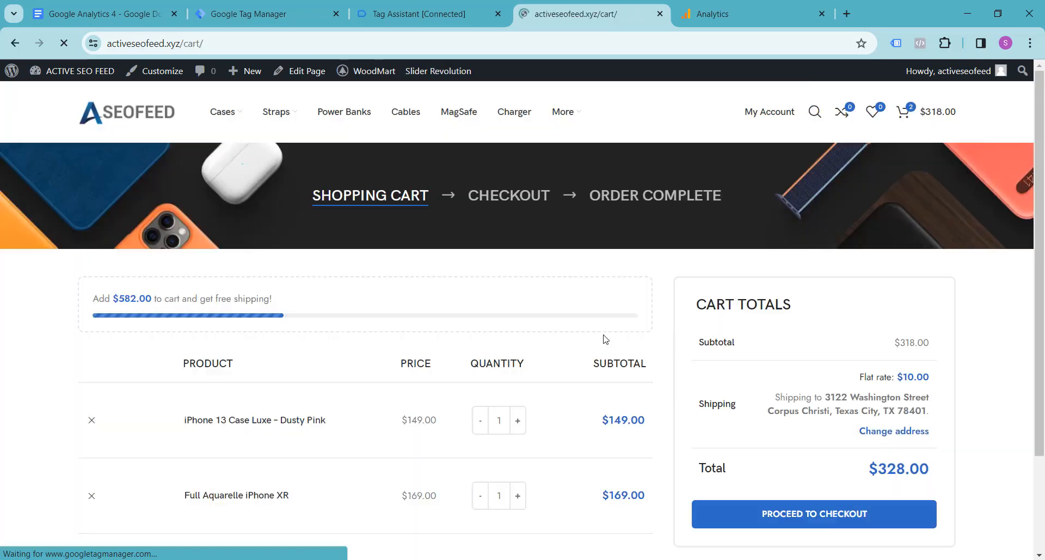
pyautogui.scroll(-2, 566, 277)
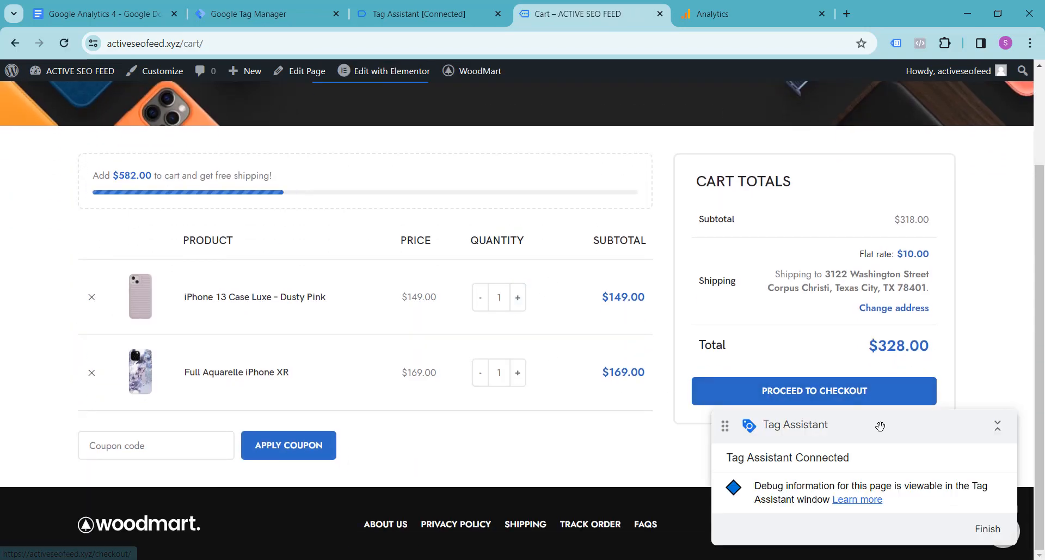
pyautogui.moveTo(880, 423); pyautogui.dragTo(175, 368)
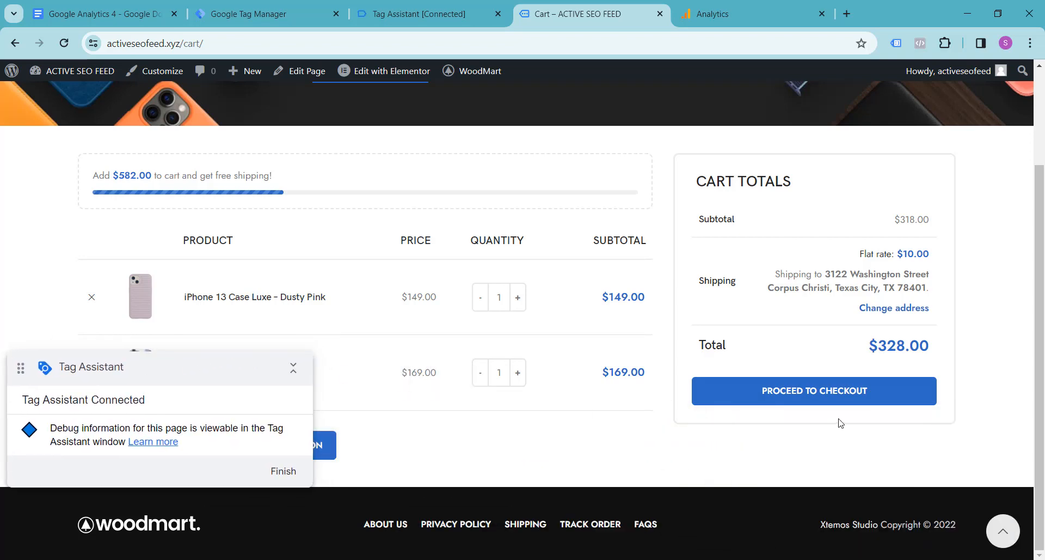
# Proceed to checkout and review the fired tags in the Tag Assistant summary.
pyautogui.click(830, 397)
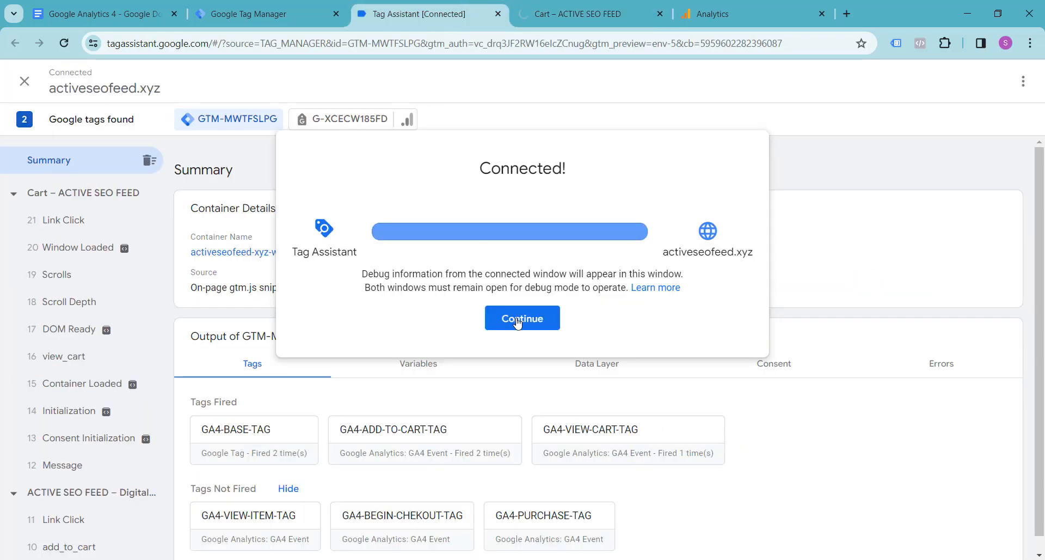
pyautogui.click(518, 324)
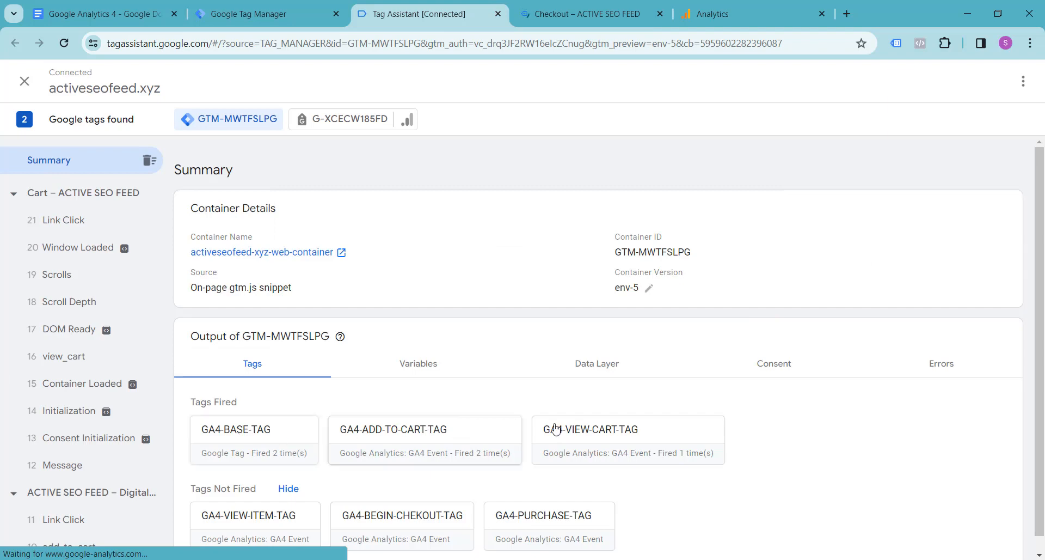
pyautogui.scroll(-1, 579, 413)
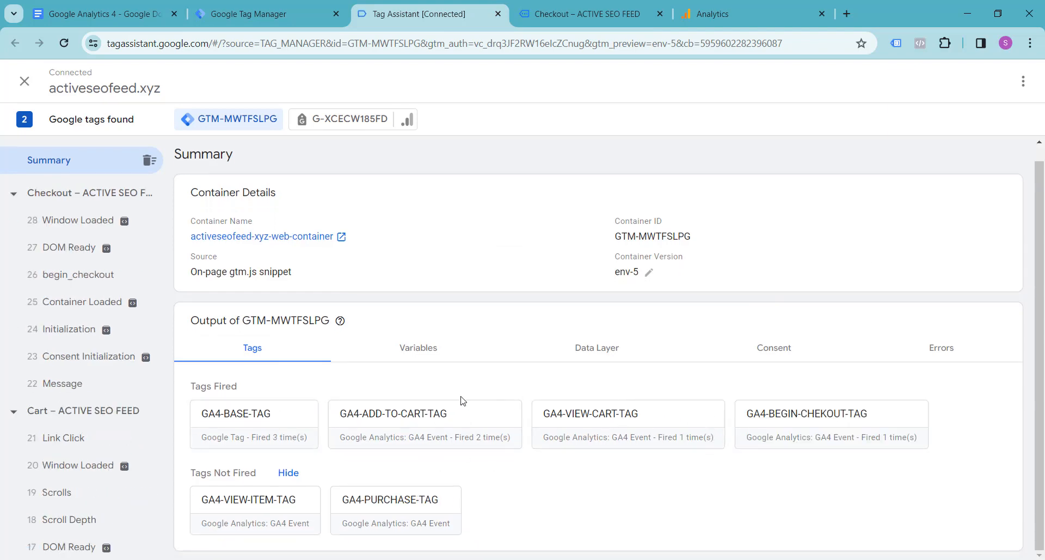
# Place the order on the store's checkout page with cash on delivery and the prefilled billing details.
pyautogui.click(537, 5)
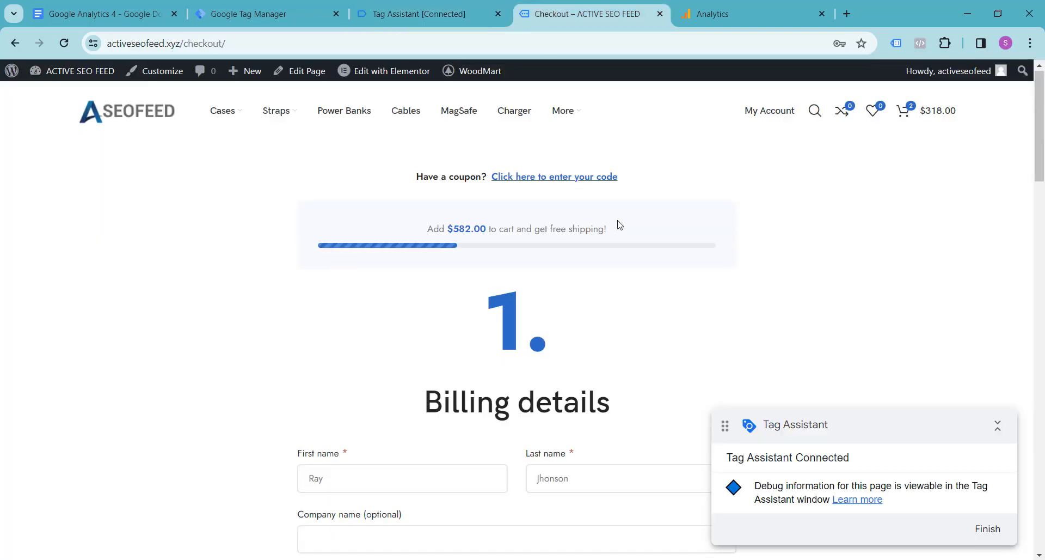
pyautogui.scroll(-5, 617, 222)
pyautogui.scroll(-10, 305, 230)
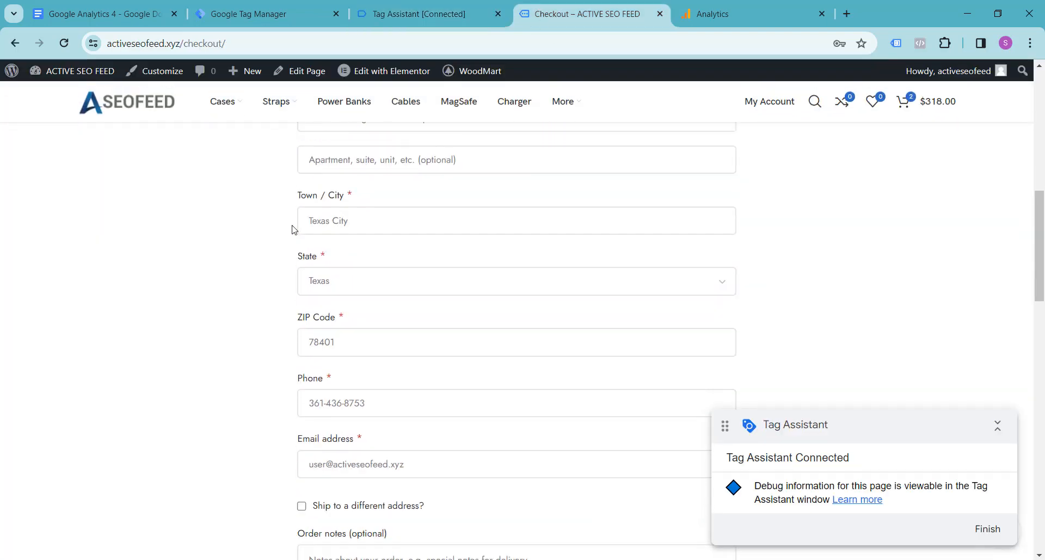
pyautogui.scroll(-14, 292, 229)
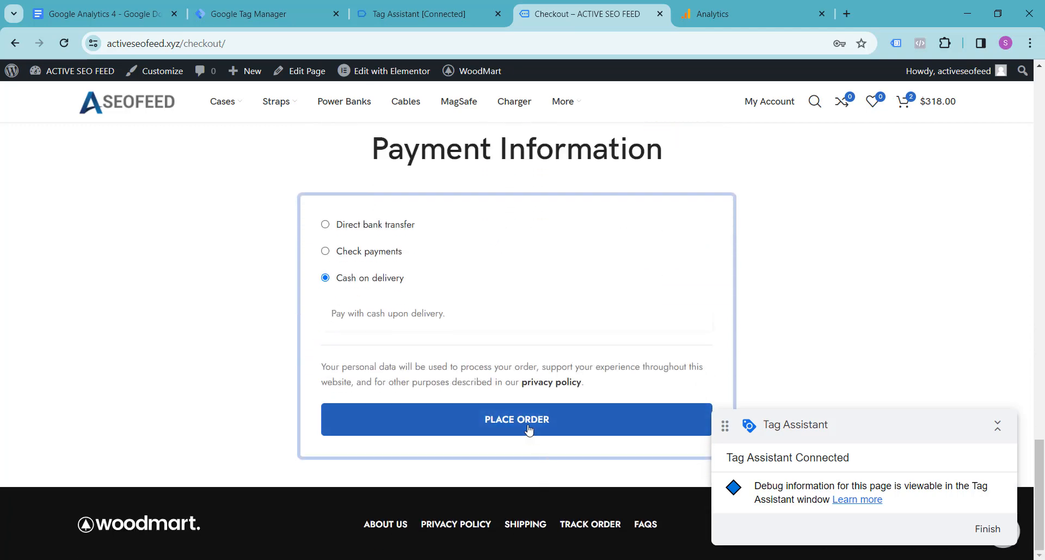
pyautogui.click(530, 430)
# Examine the variable values of the purchase event in Tag Assistant, including the ecommerce items, shipping, tax, transaction ID and value.
pyautogui.click(420, 5)
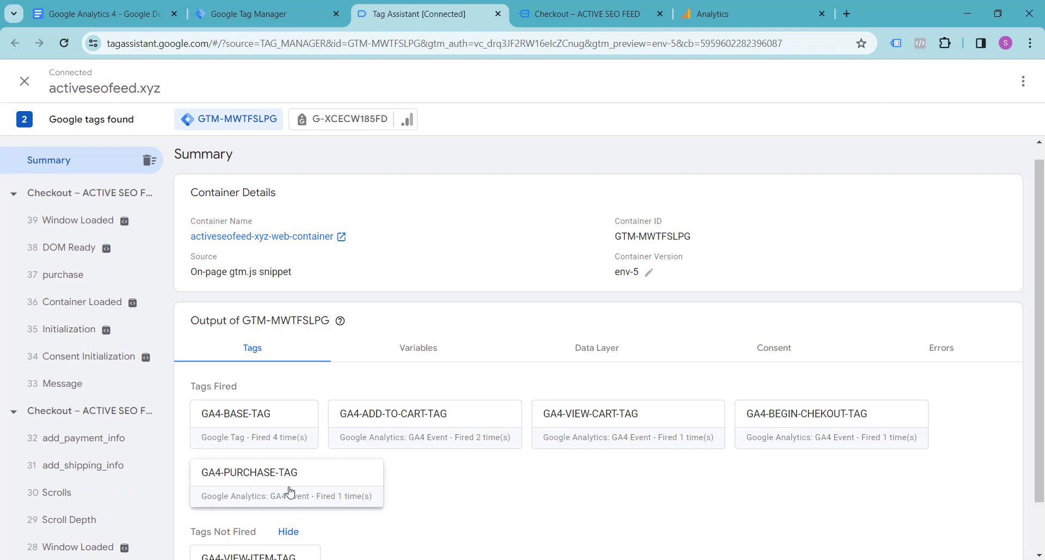
pyautogui.click(54, 274)
pyautogui.click(438, 317)
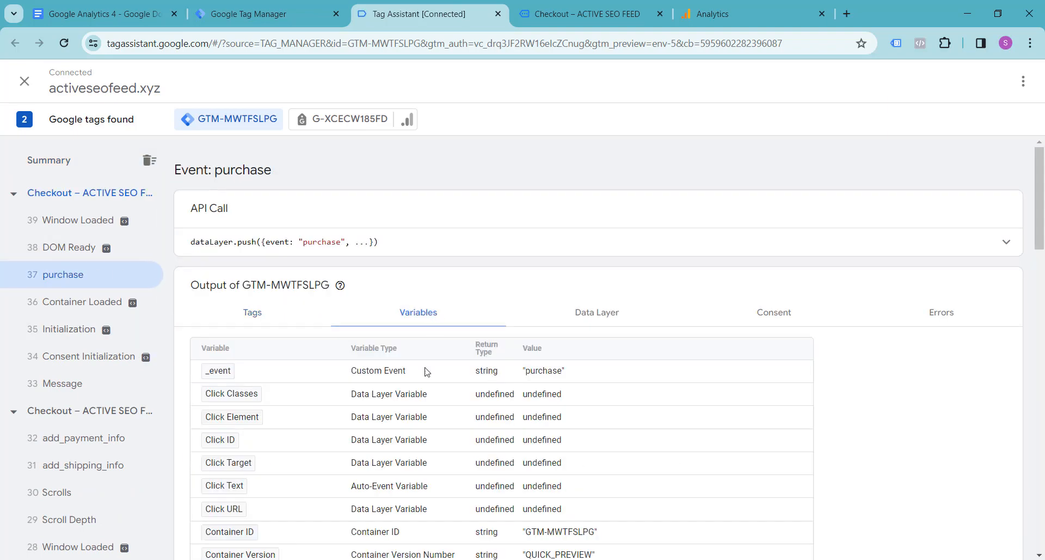
pyautogui.scroll(-5, 425, 376)
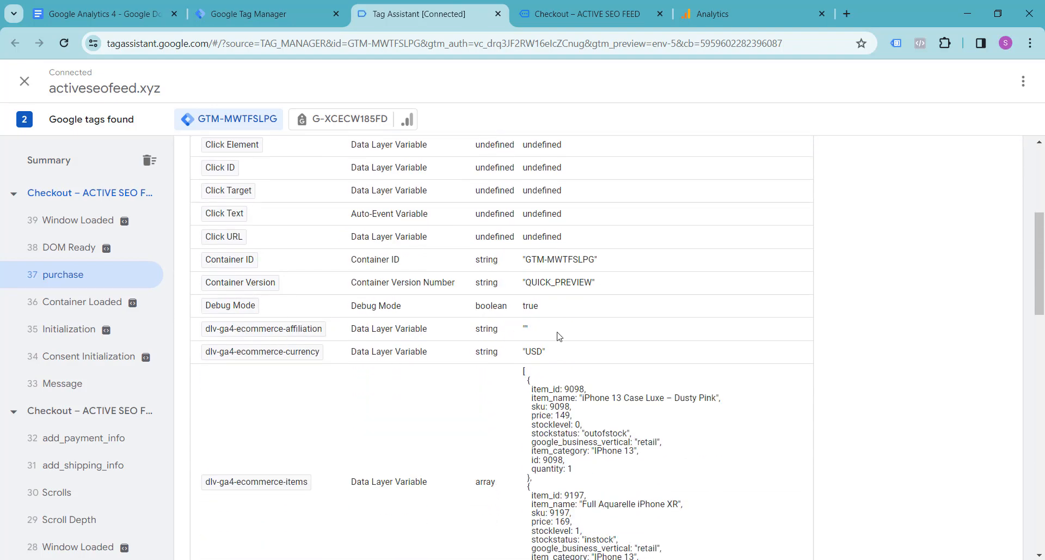
pyautogui.scroll(-3, 516, 351)
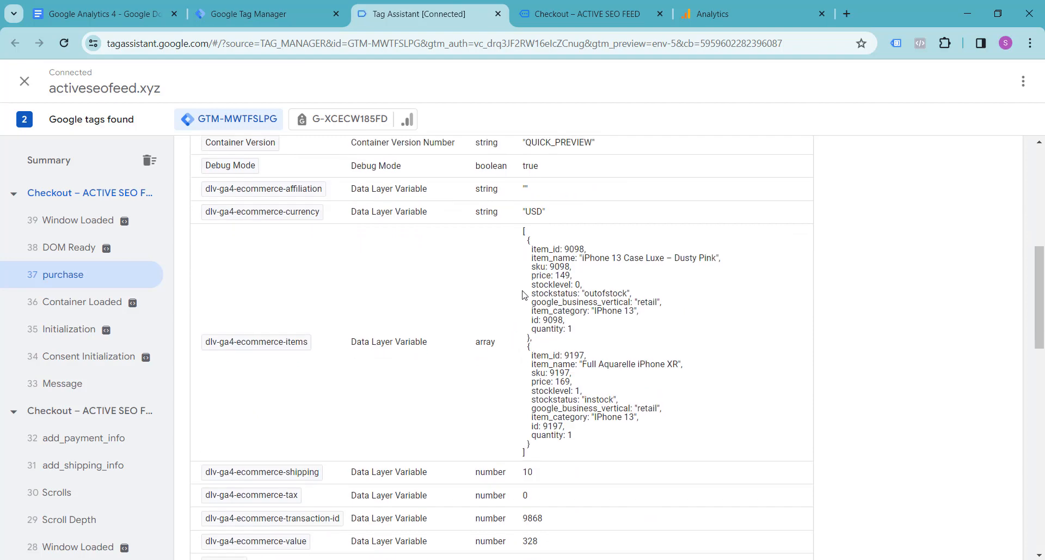
pyautogui.scroll(-3, 523, 295)
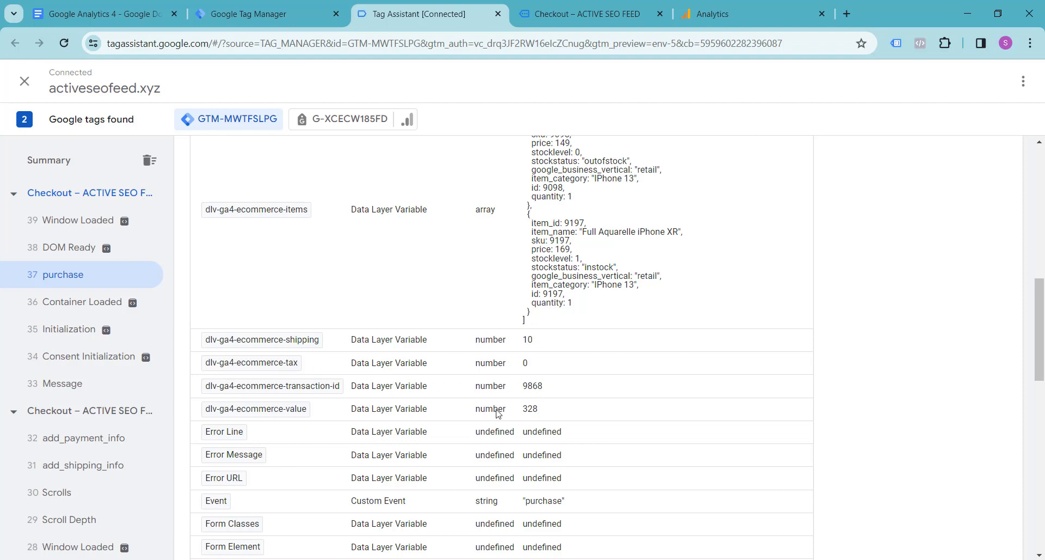
# Compare the order number, products, shipping and total on the store's order confirmation page with the purchase event data.
pyautogui.click(554, 15)
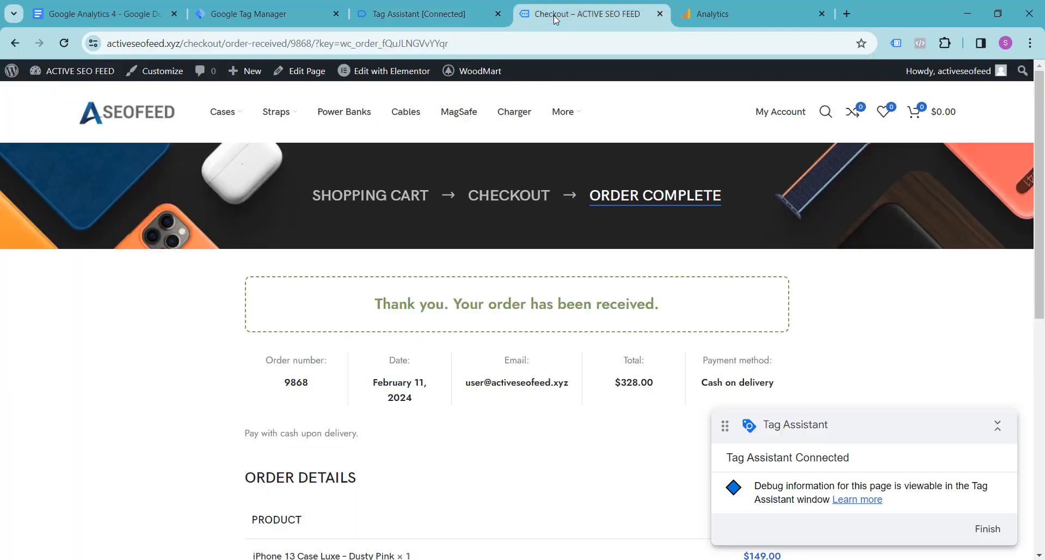
pyautogui.scroll(-1, 376, 348)
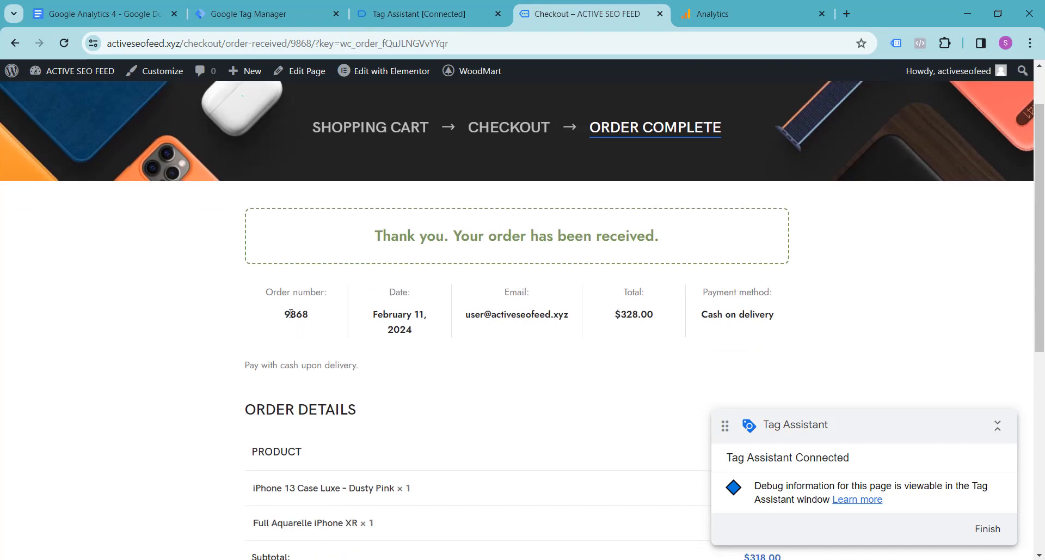
pyautogui.moveTo(286, 315); pyautogui.dragTo(313, 320)
pyautogui.click(314, 321)
pyautogui.scroll(-7, 306, 316)
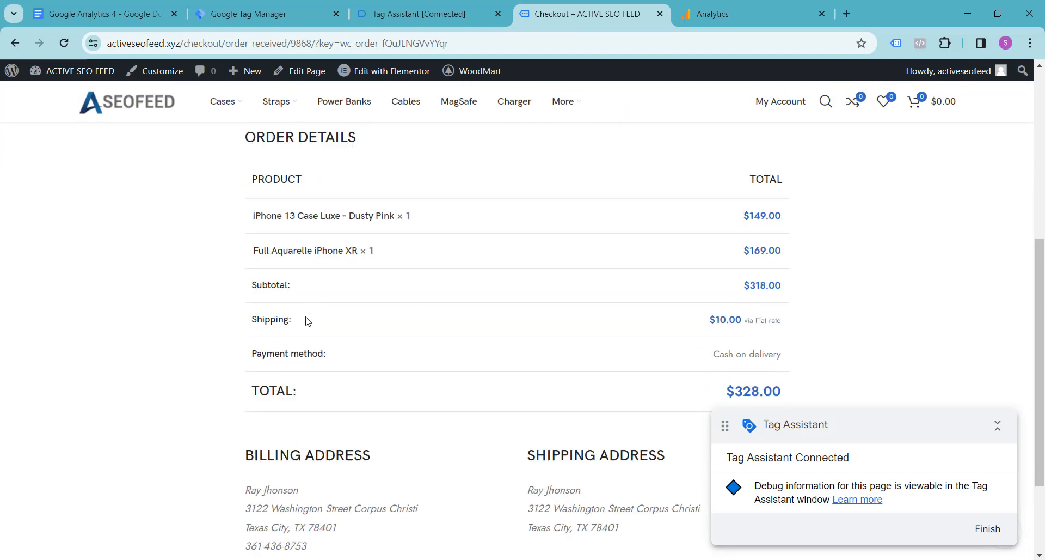
pyautogui.scroll(8, 165, 316)
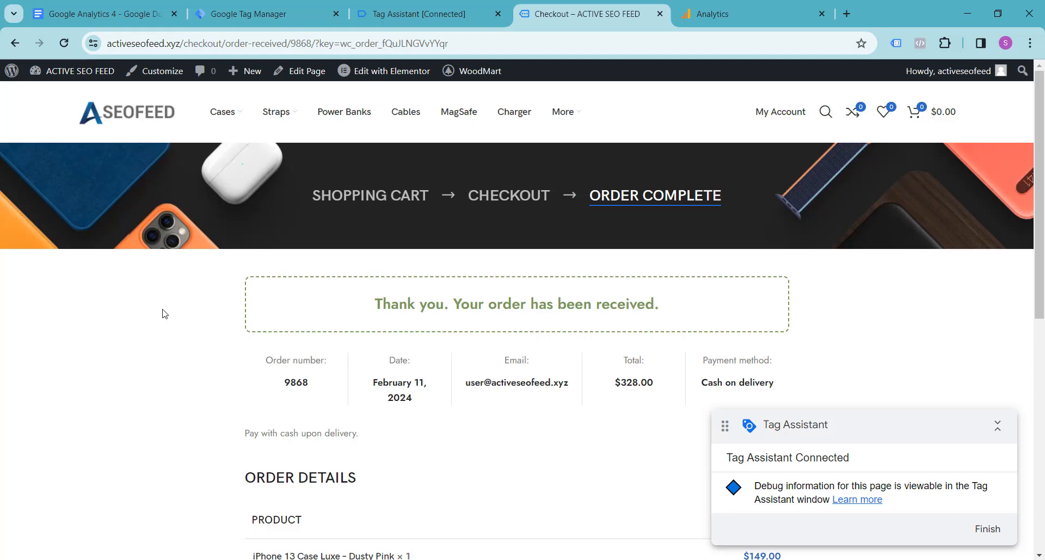
# Switch to Google Analytics and open its reports section.
pyautogui.click(739, 13)
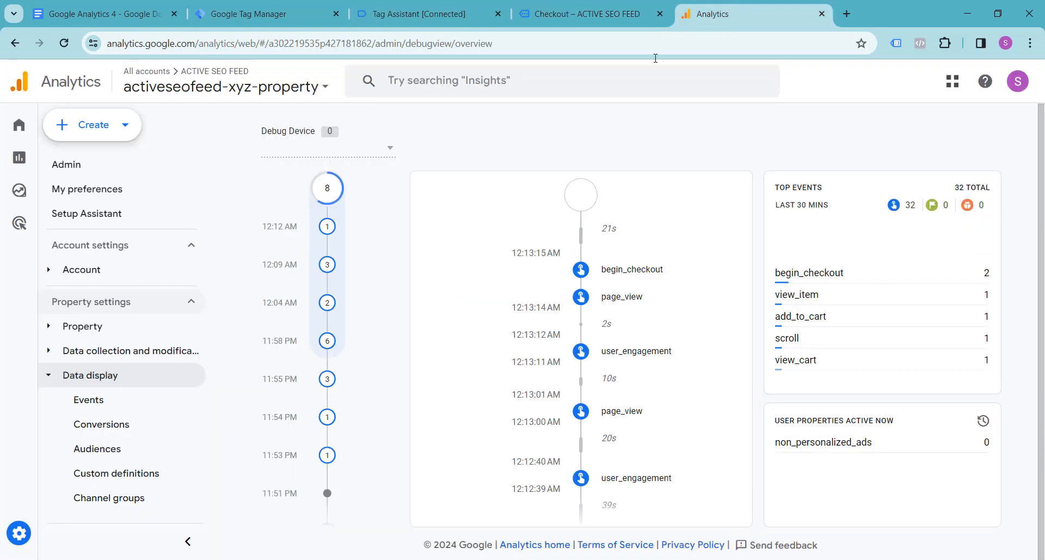
pyautogui.moveTo(6, 168)
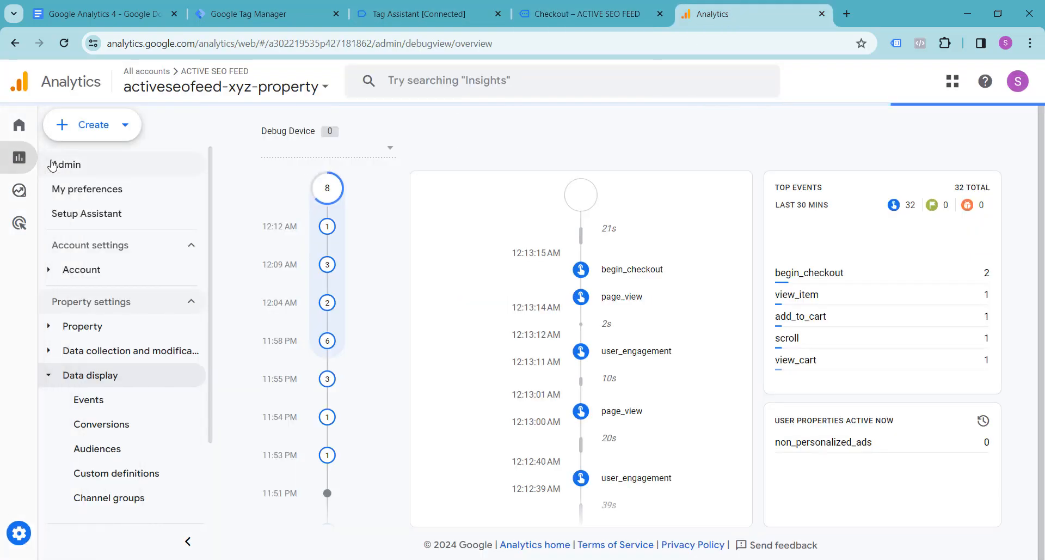